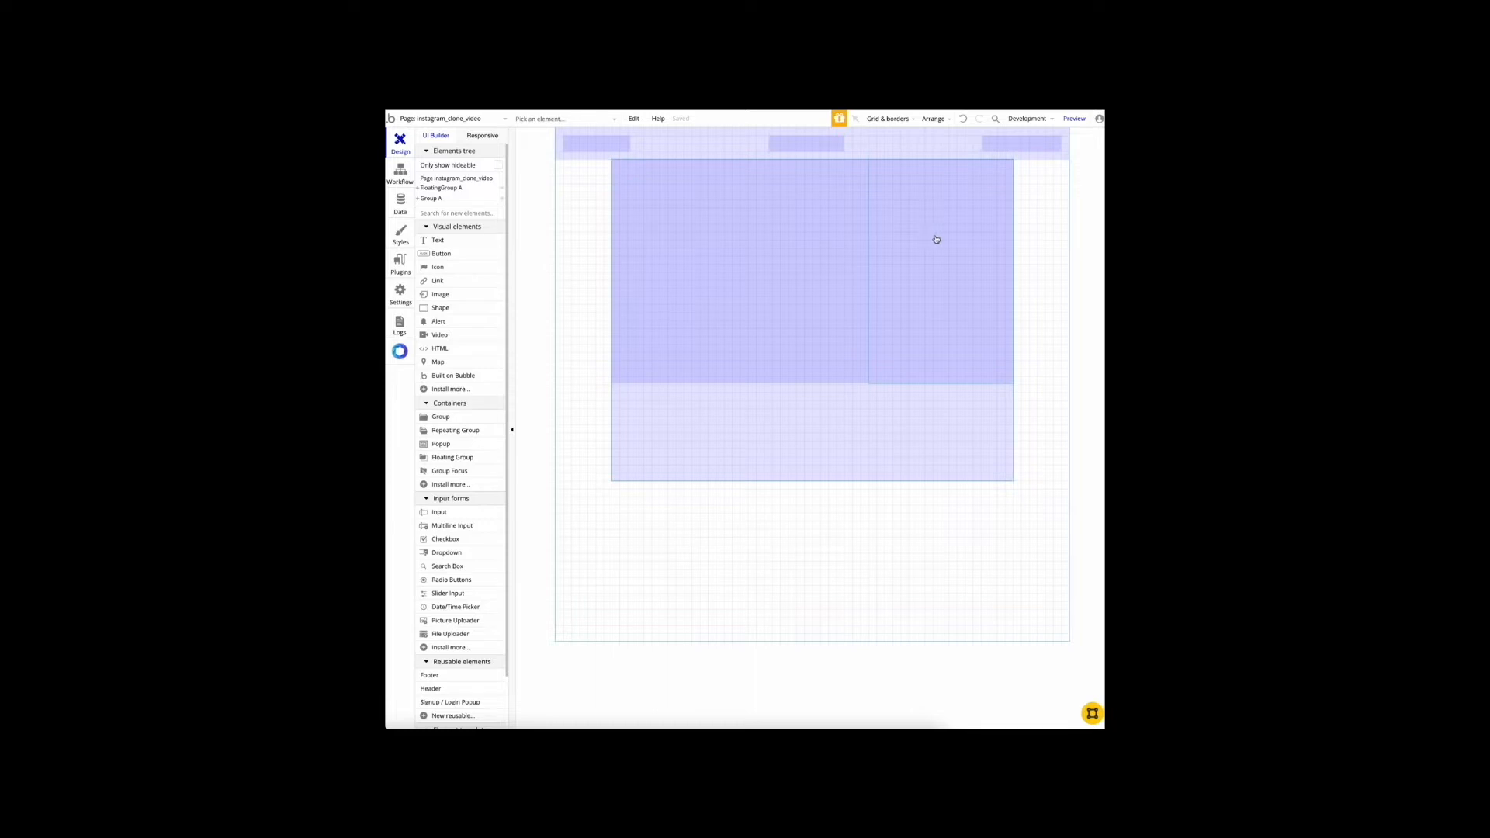
Step: Set the padding of the wide left content group (Group B) to 20 px on all four sides
double_click(868, 237)
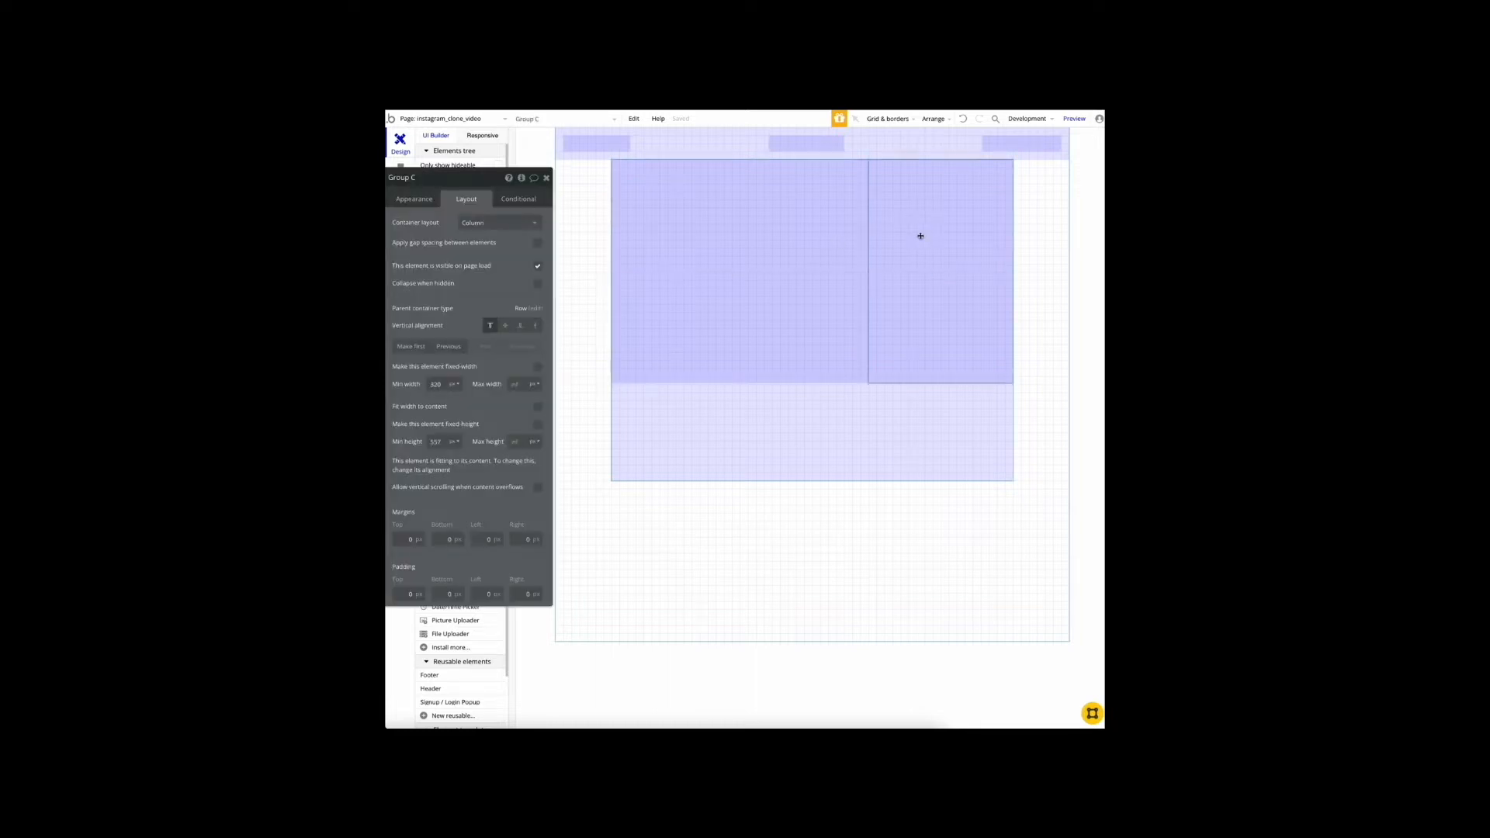
left_click(830, 232)
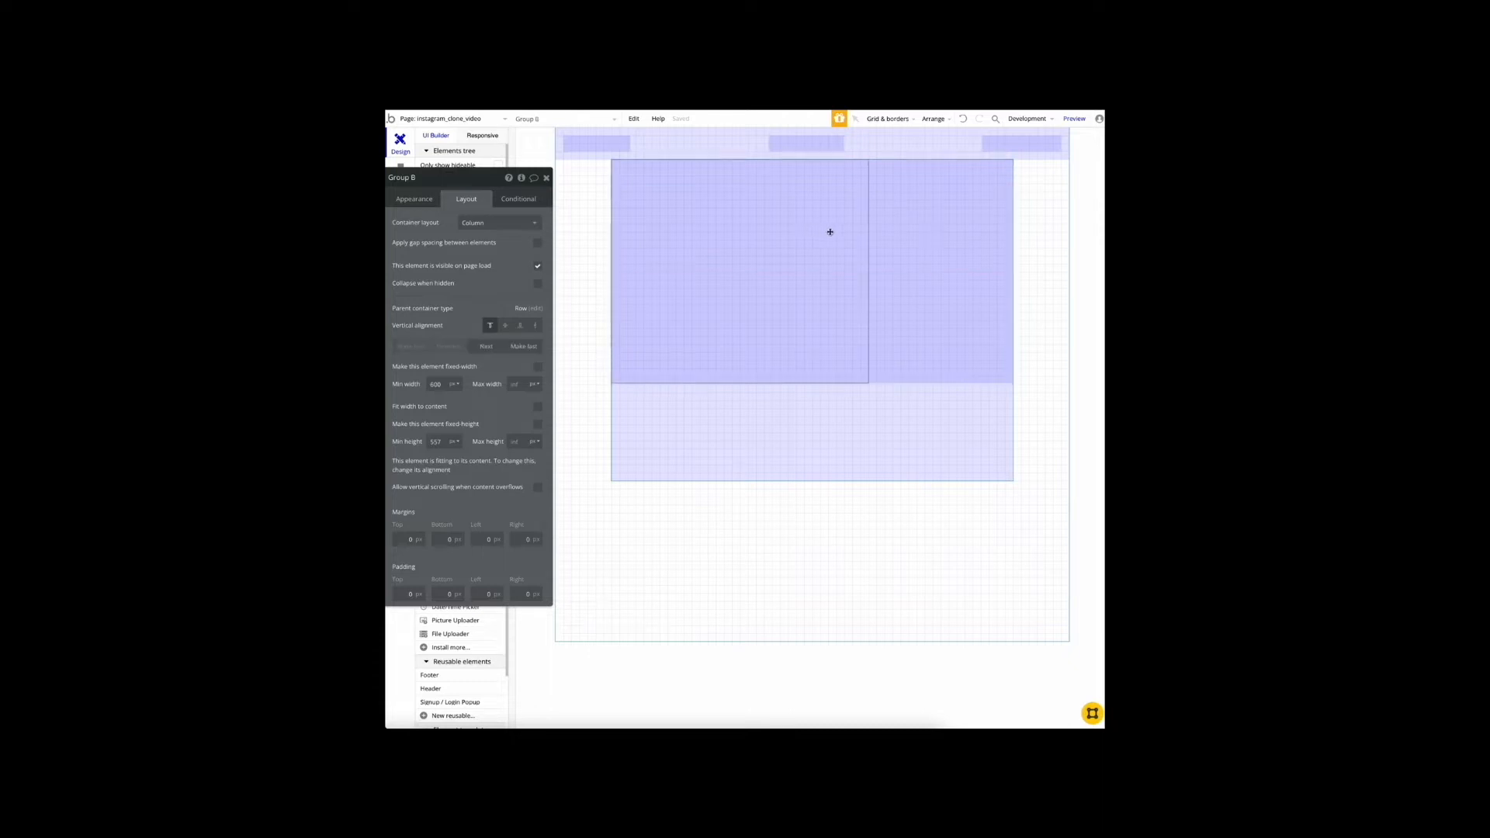
left_click_drag(491, 184, 529, 178)
left_click(446, 589)
type("20")
left_click(485, 589)
type("2")
left_click(523, 589)
type("2")
left_click(564, 588)
type("2")
Step: Set the padding of the narrow right column group (Group C) to 20 px on all four sides
left_click(918, 332)
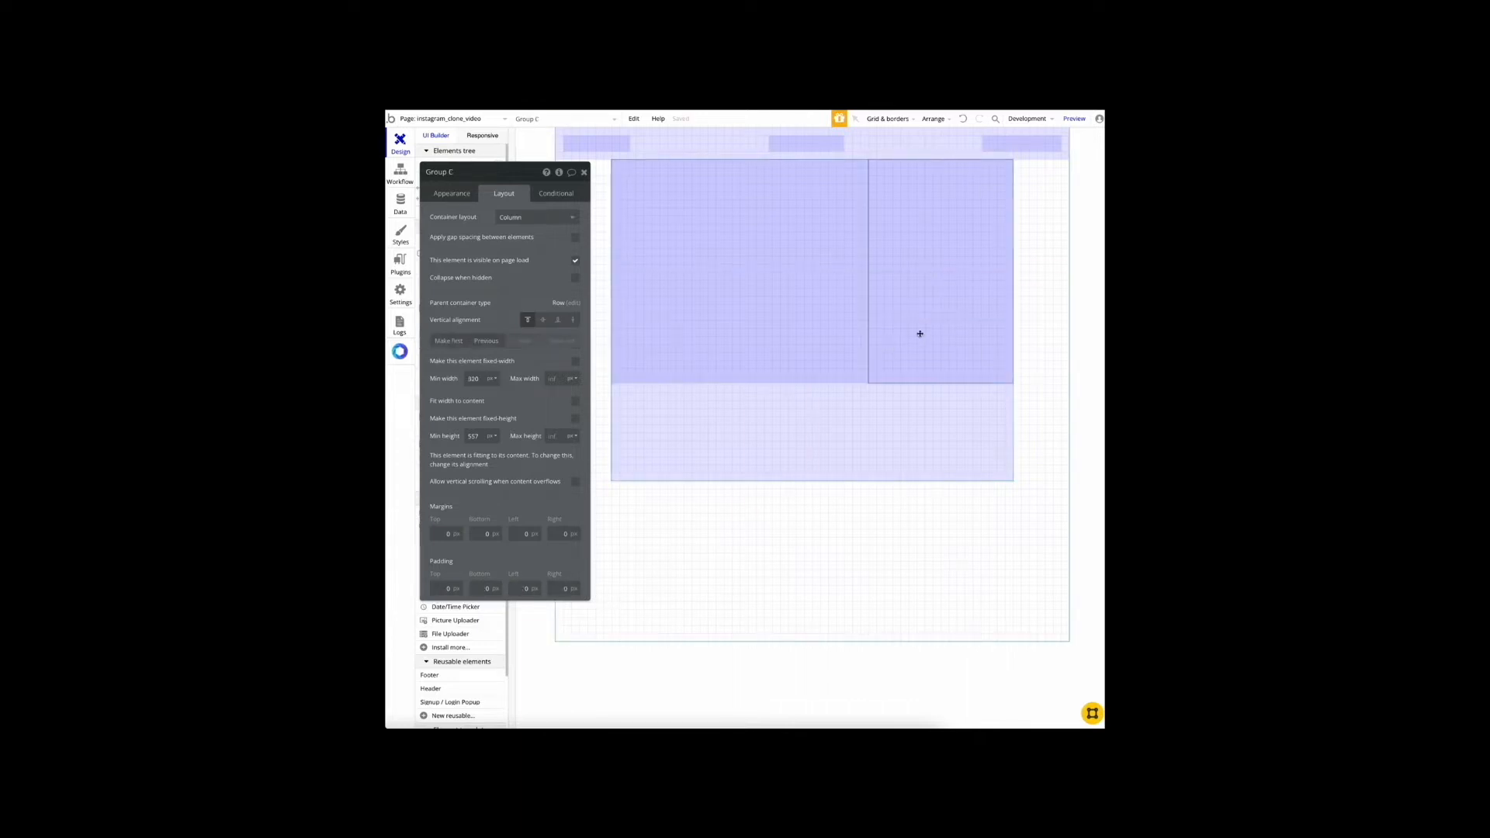
left_click(447, 589)
type("2")
left_click(481, 589)
type("2")
left_click(523, 588)
type("2")
left_click(564, 589)
type("2")
left_click(942, 268)
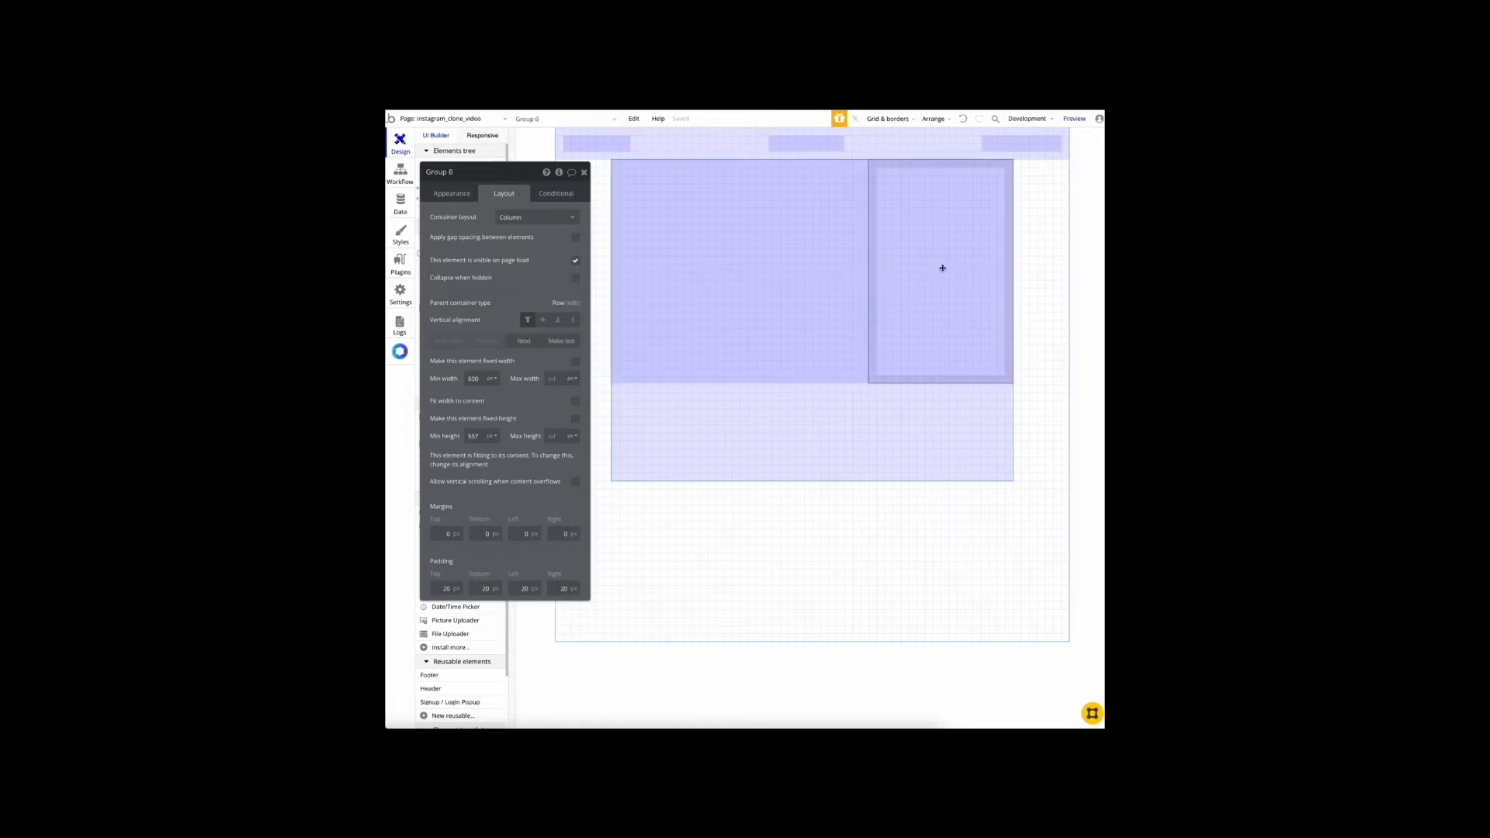
left_click(833, 273)
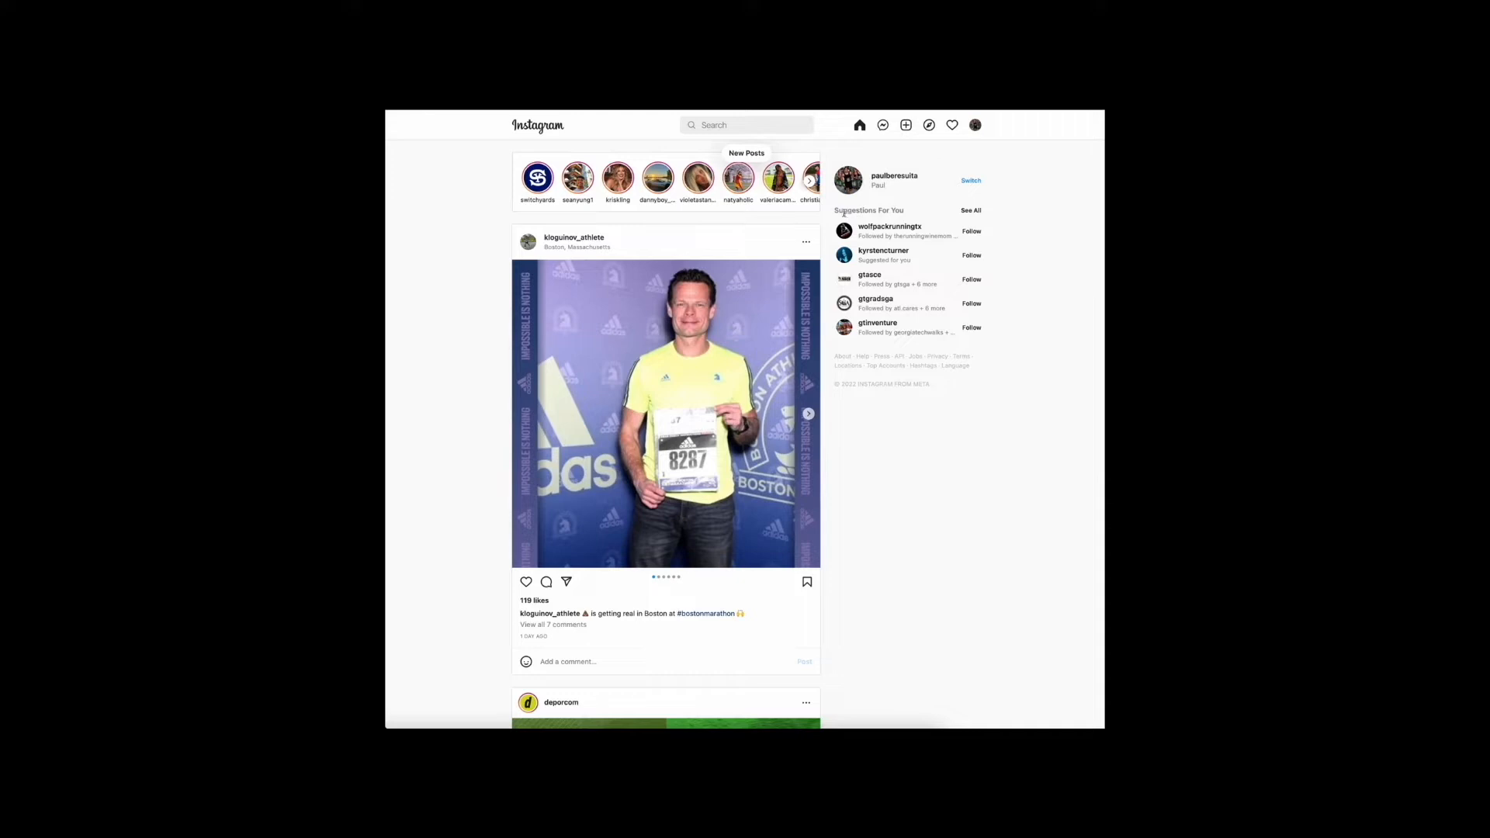
Step: Draw a placeholder group at the top of the right column for the profile area and set its container layout to Column
left_click_drag(840, 212, 918, 228)
left_click(934, 232)
mouse_move(883, 232)
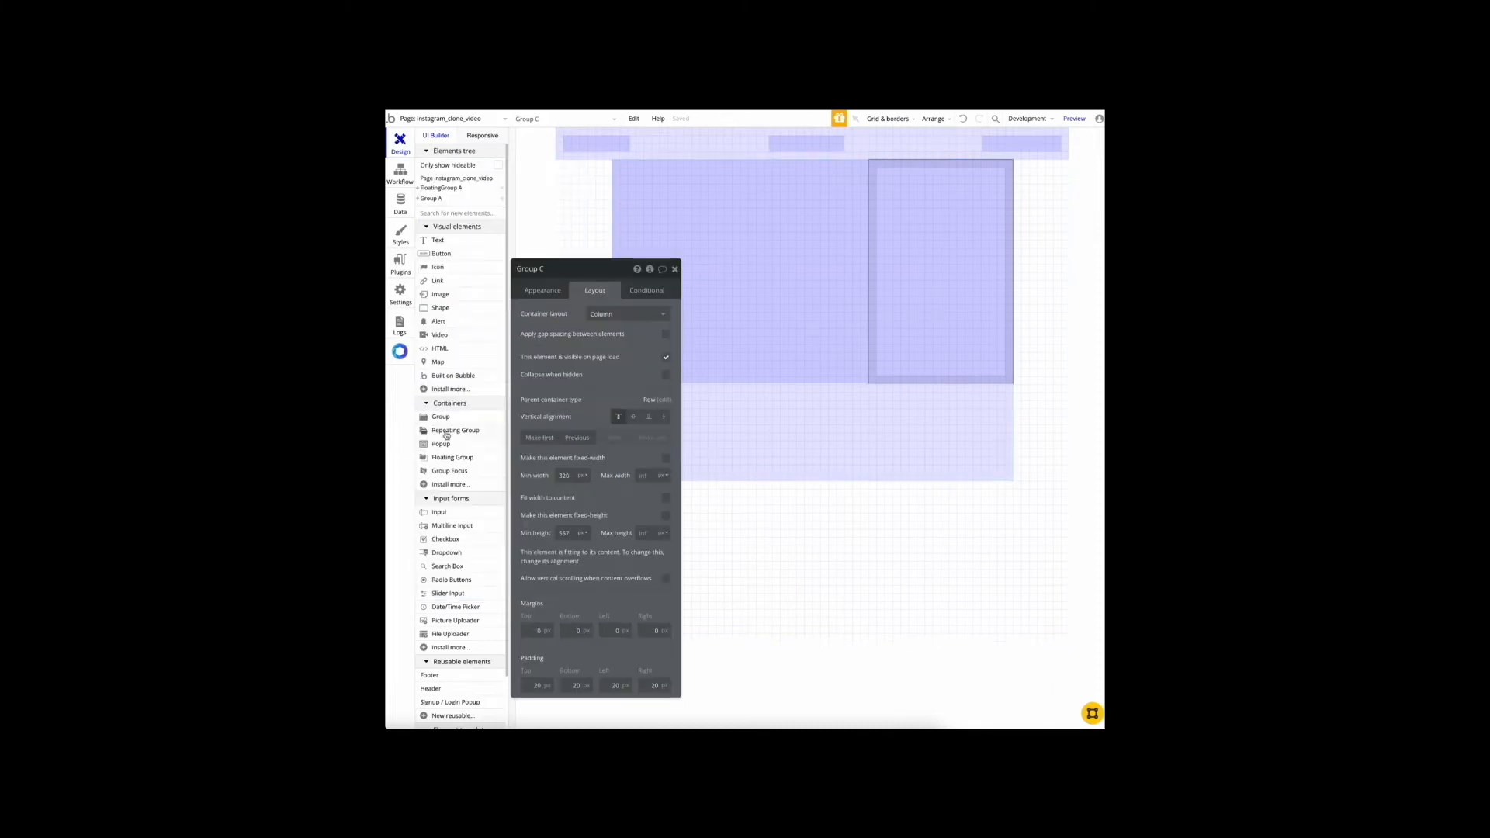
left_click(440, 417)
left_click_drag(896, 185, 992, 214)
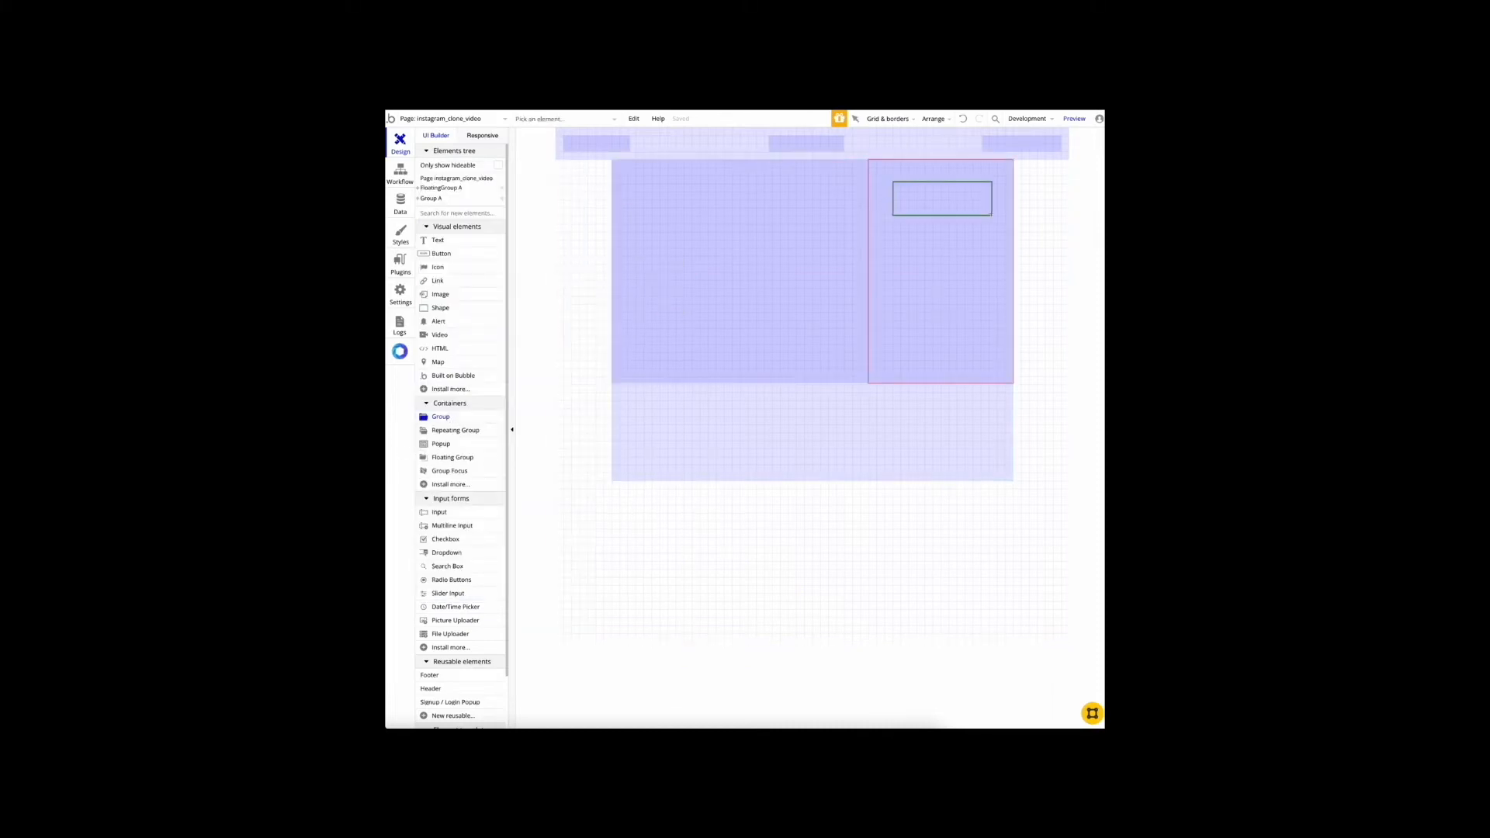
left_click(626, 314)
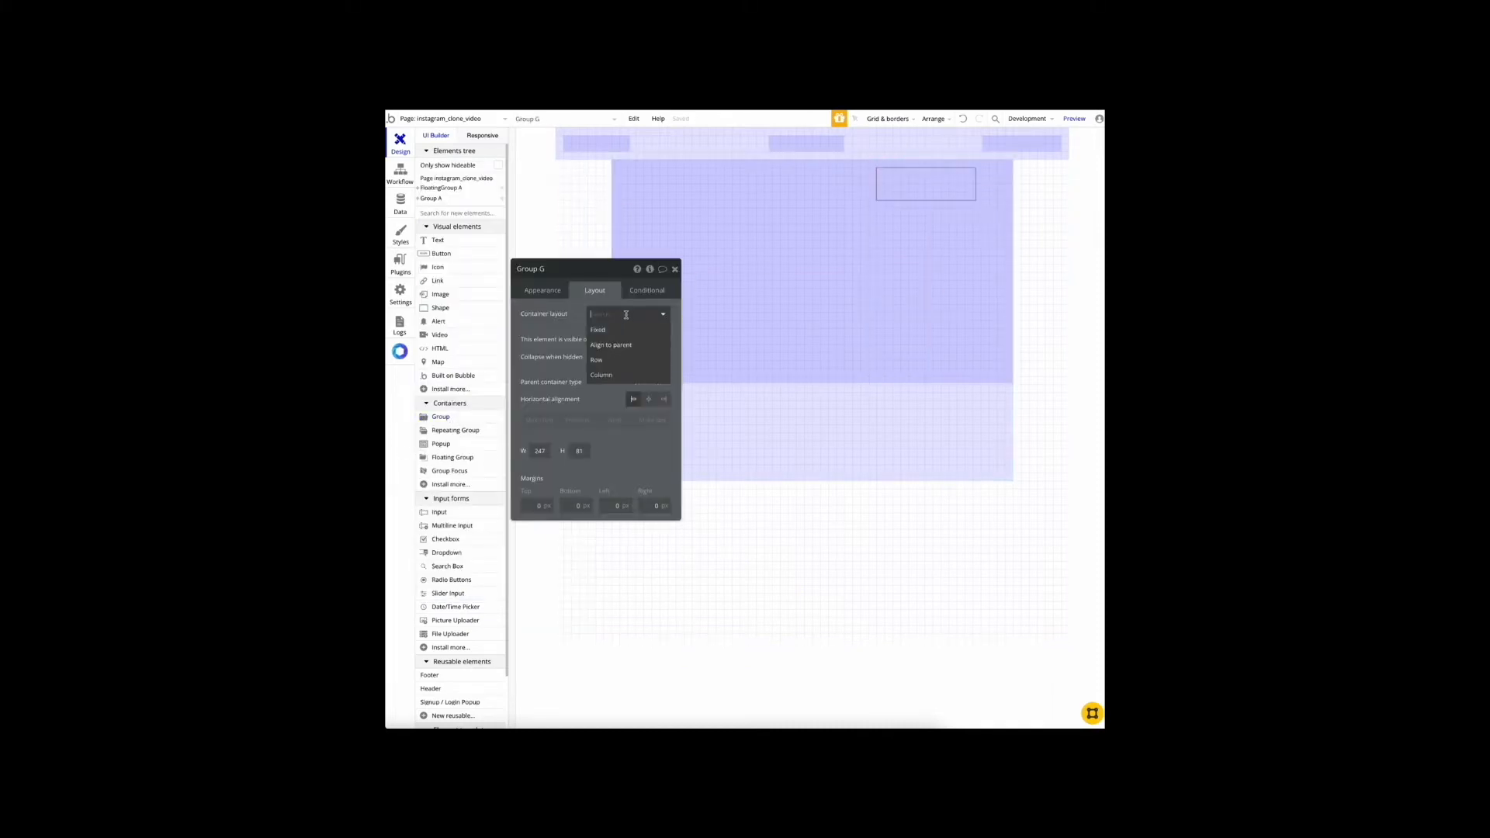
left_click(602, 375)
Step: Apply a Wire style to the new placeholder group
left_click(543, 290)
left_click(605, 411)
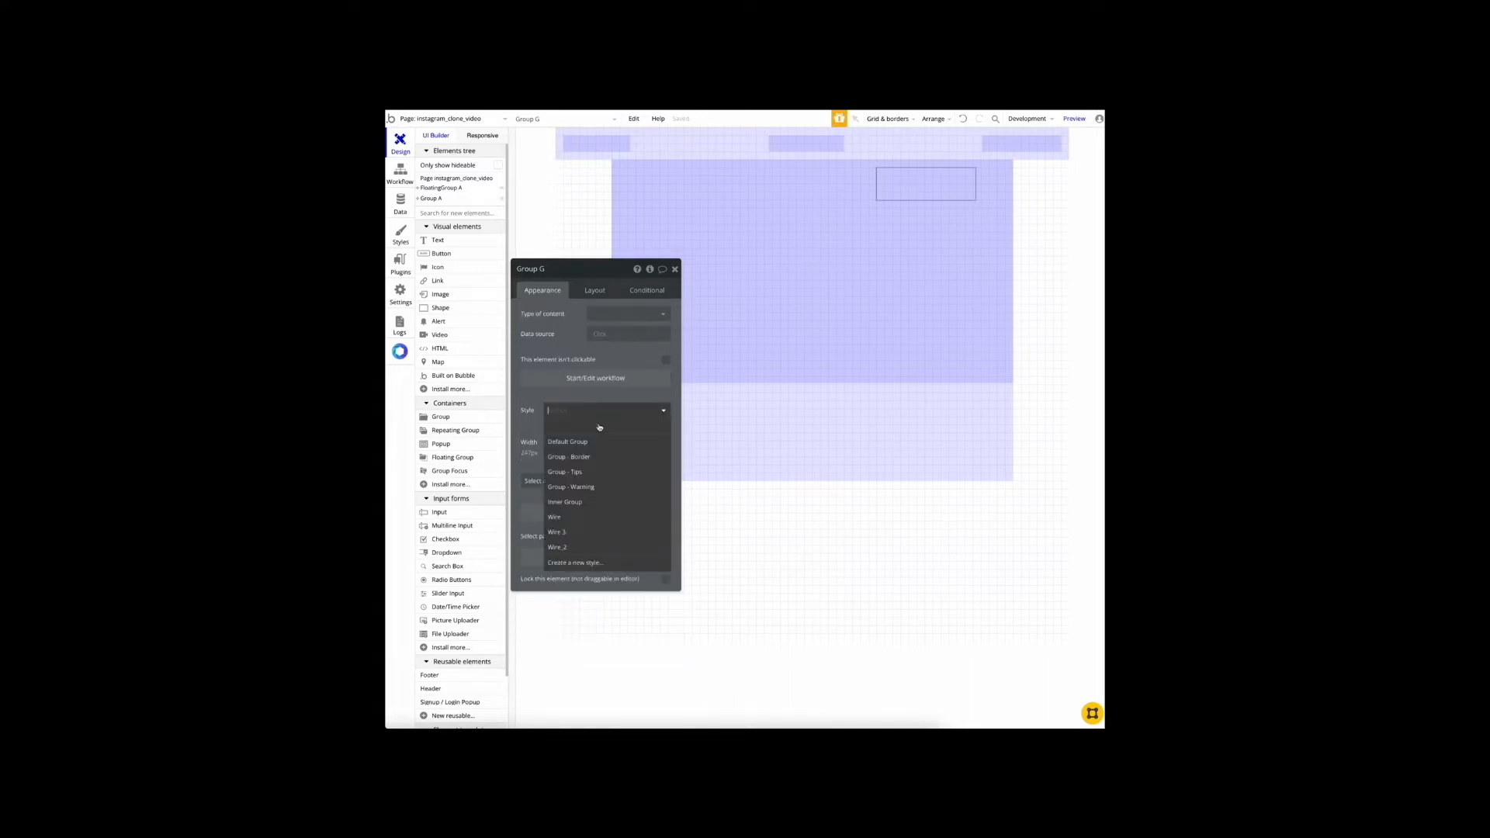
left_click(592, 525)
Step: Make the placeholder group's width flexible instead of fixed, with a minimum width of 0
left_click(593, 290)
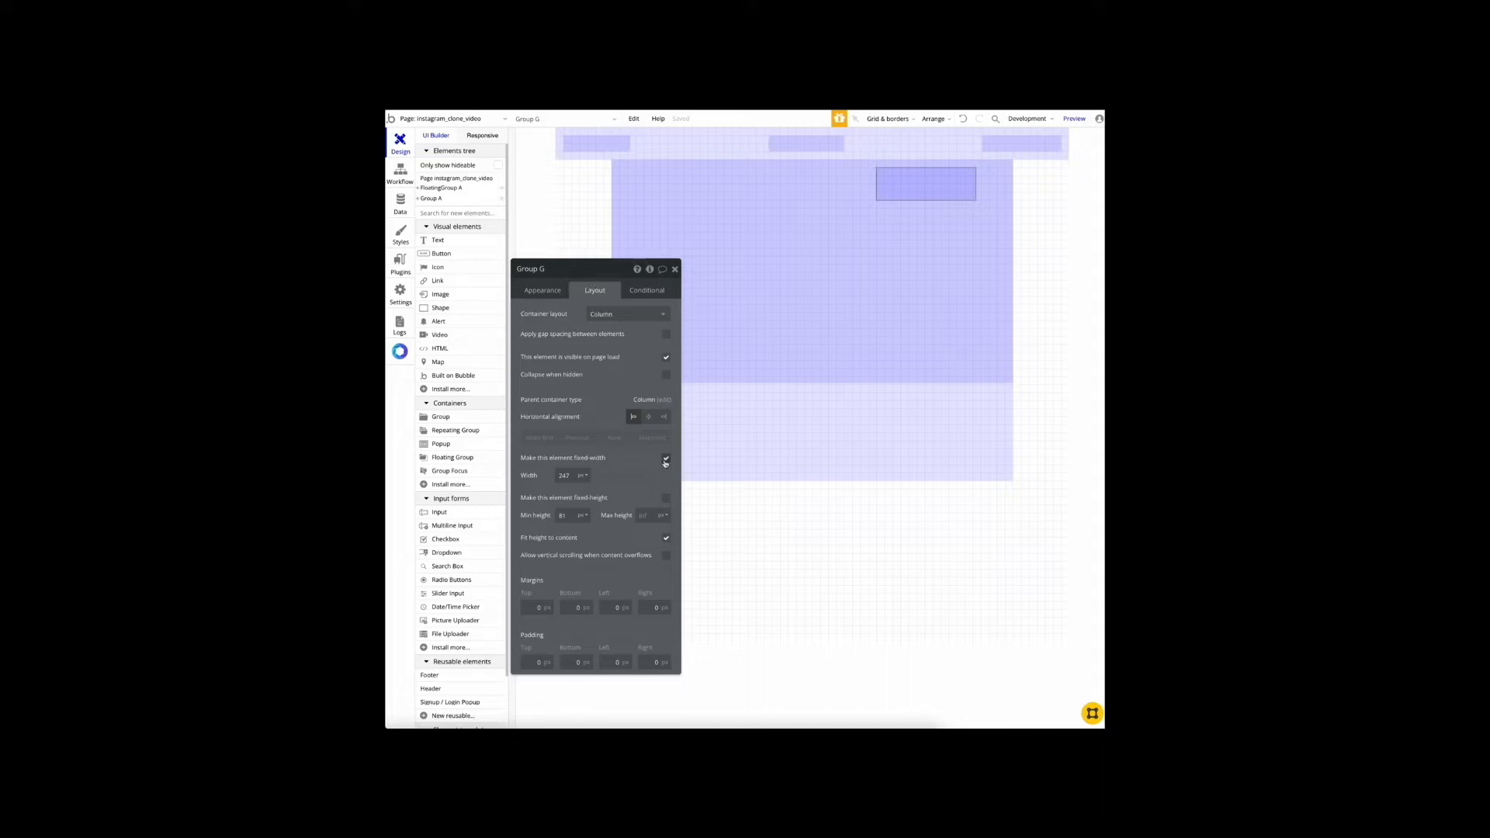
left_click(666, 461)
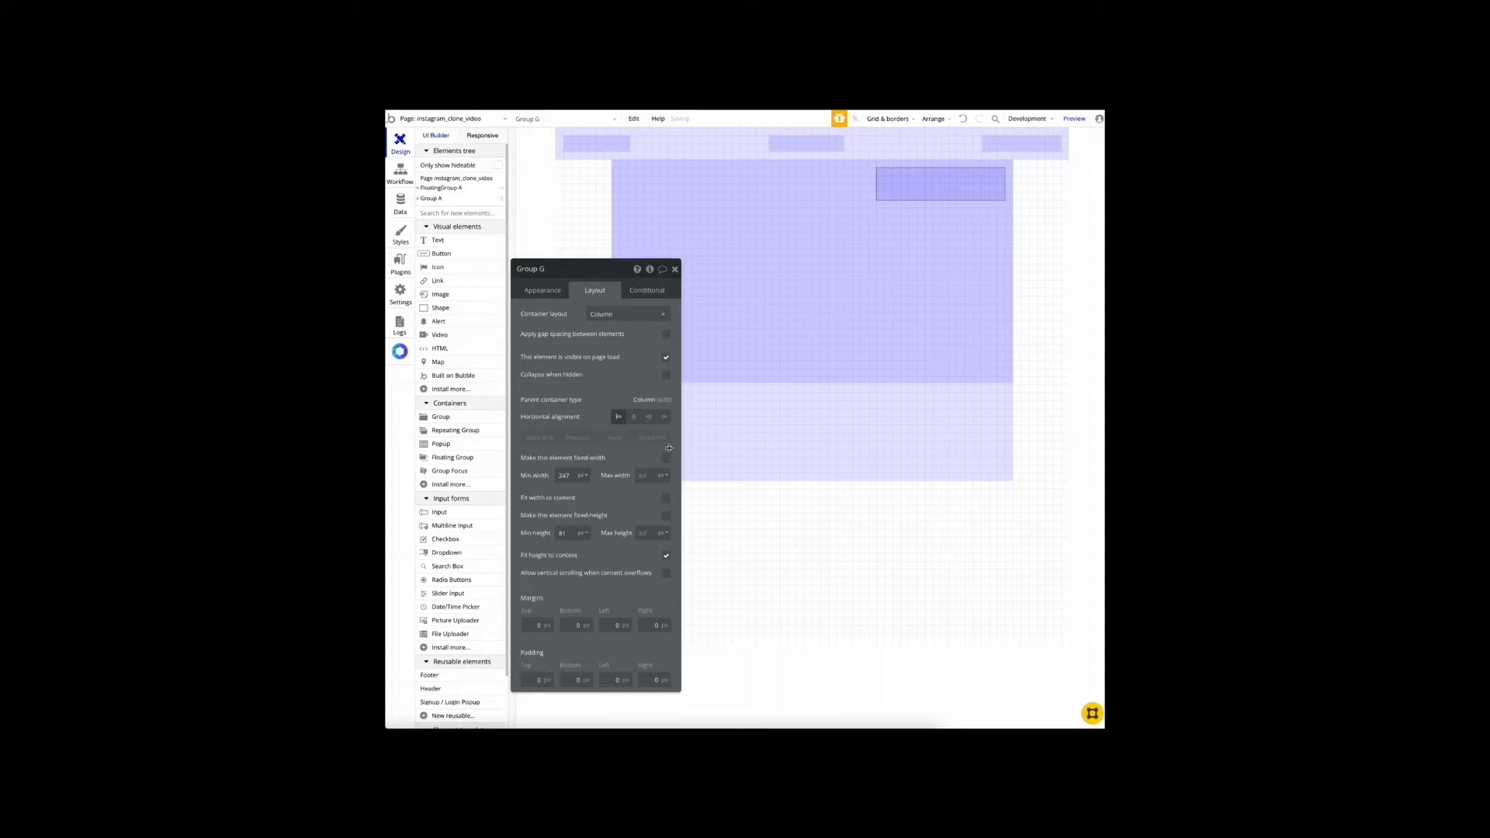
double_click(572, 475)
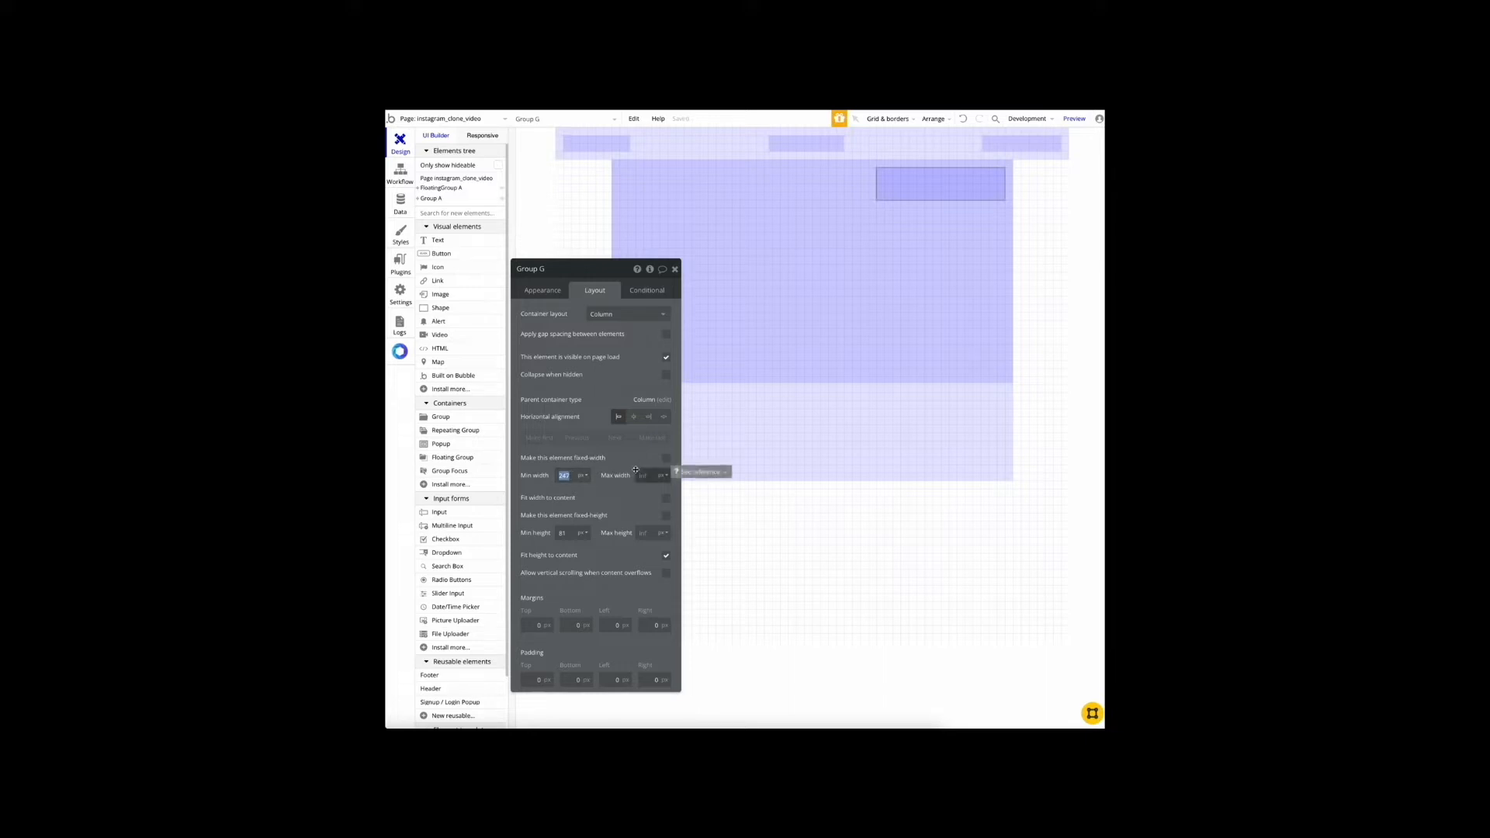
type("0")
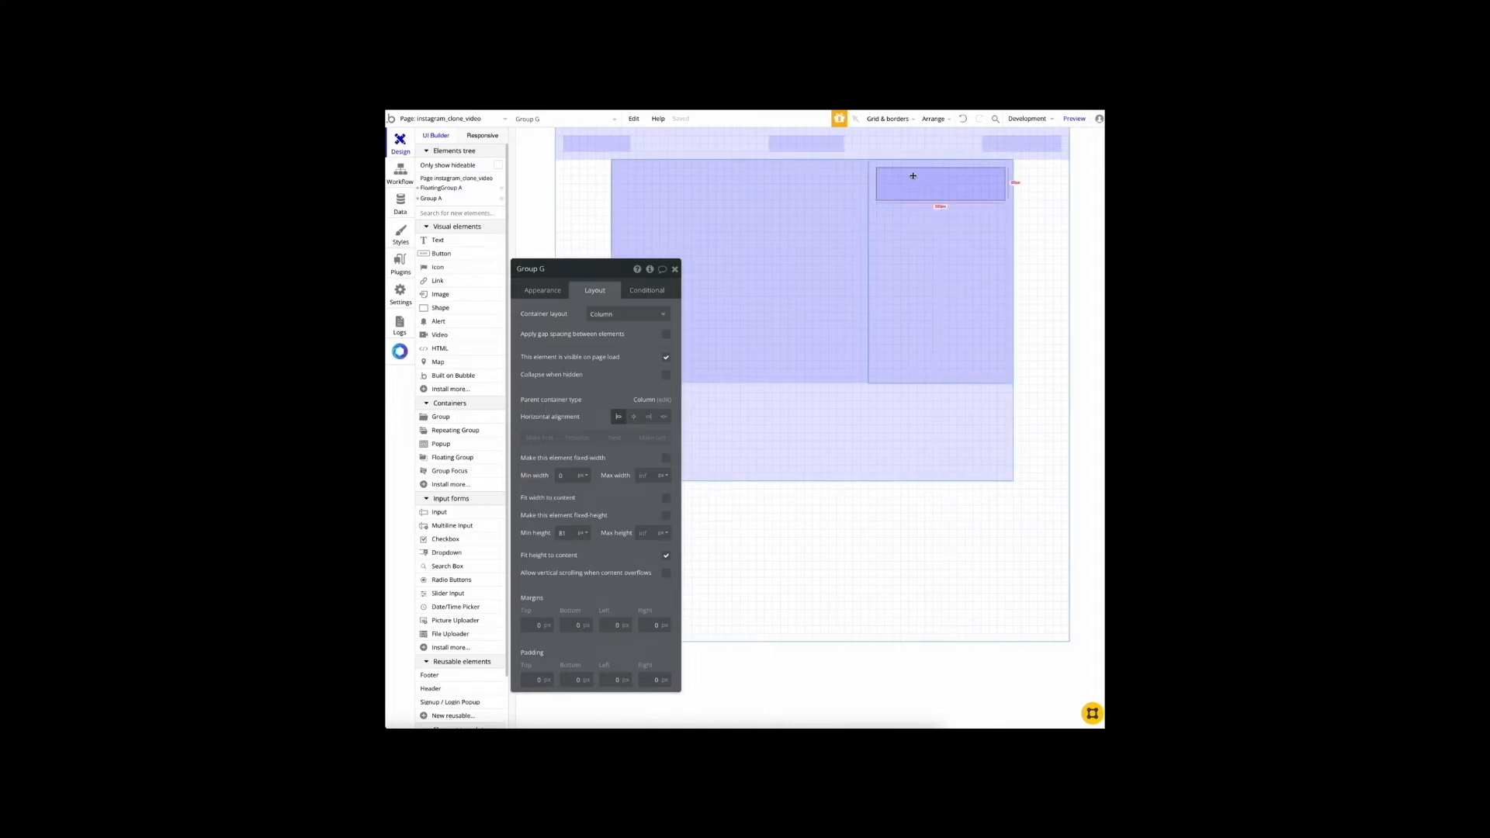
left_click(665, 499)
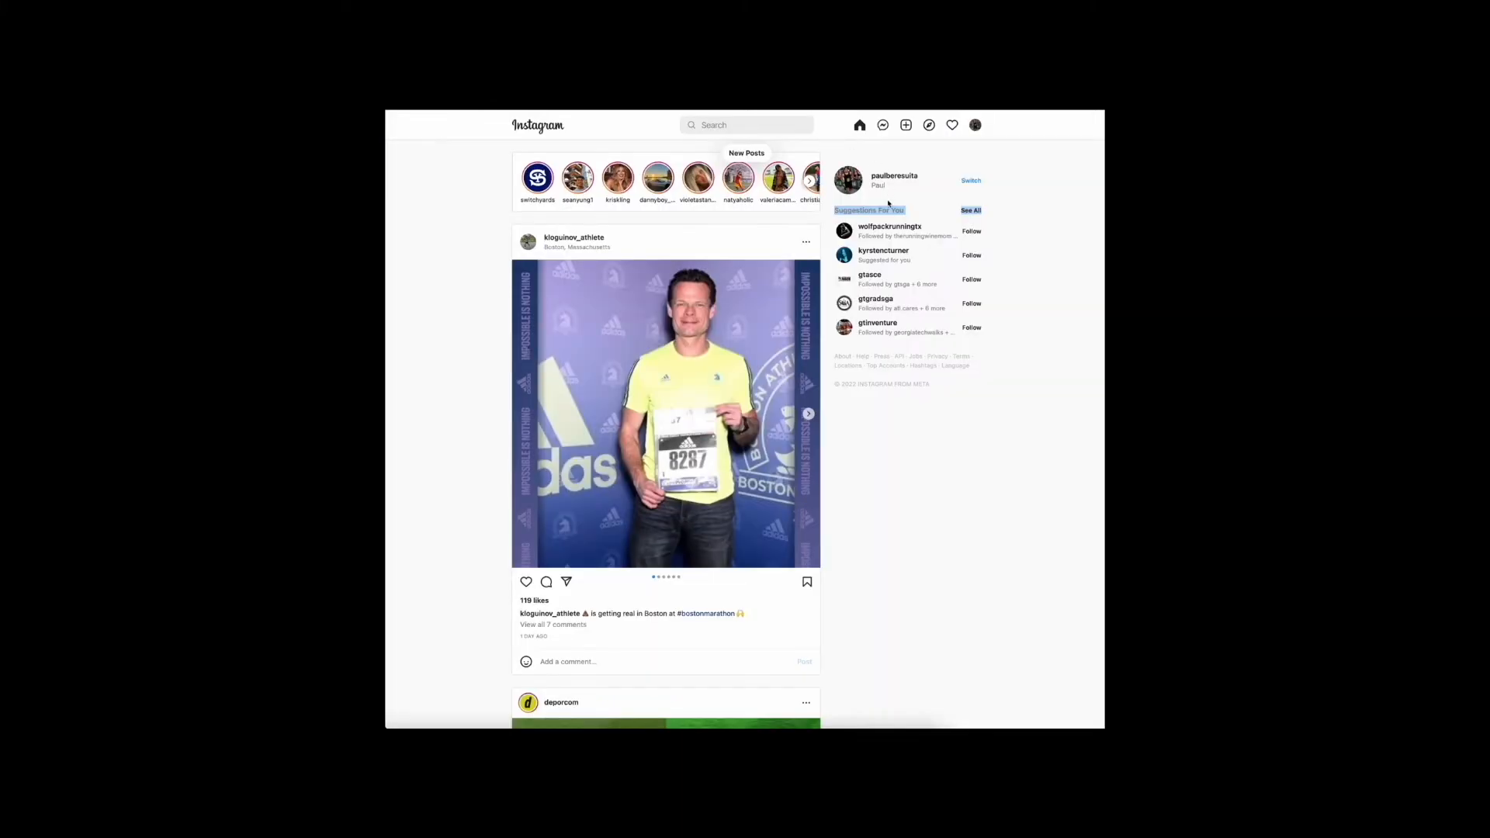
Step: Copy the placeholder group and paste five duplicates of it into the right column
left_click(863, 211)
left_click_drag(836, 210, 869, 232)
left_click(994, 215)
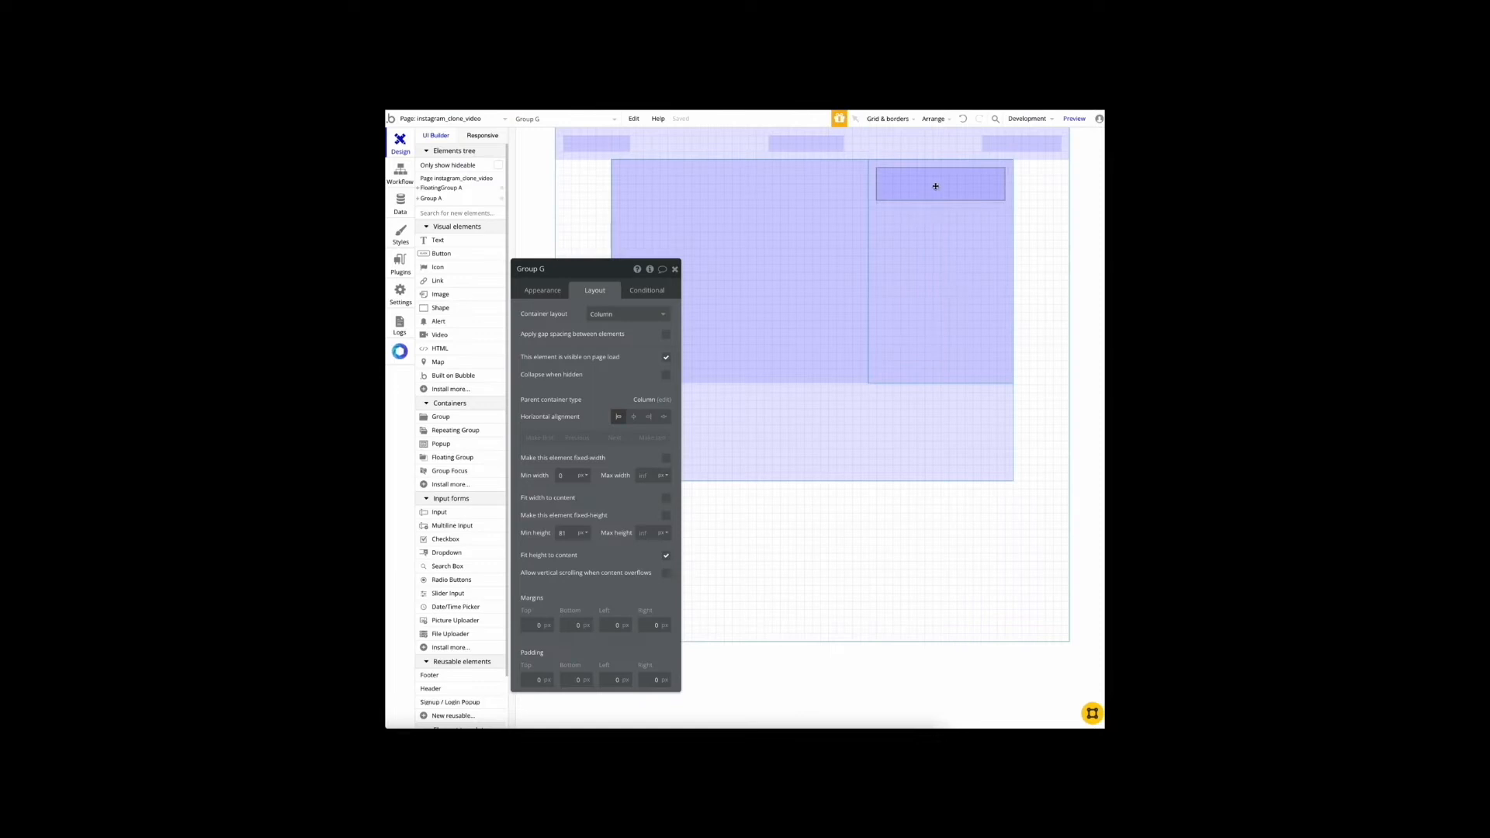
key("super+c")
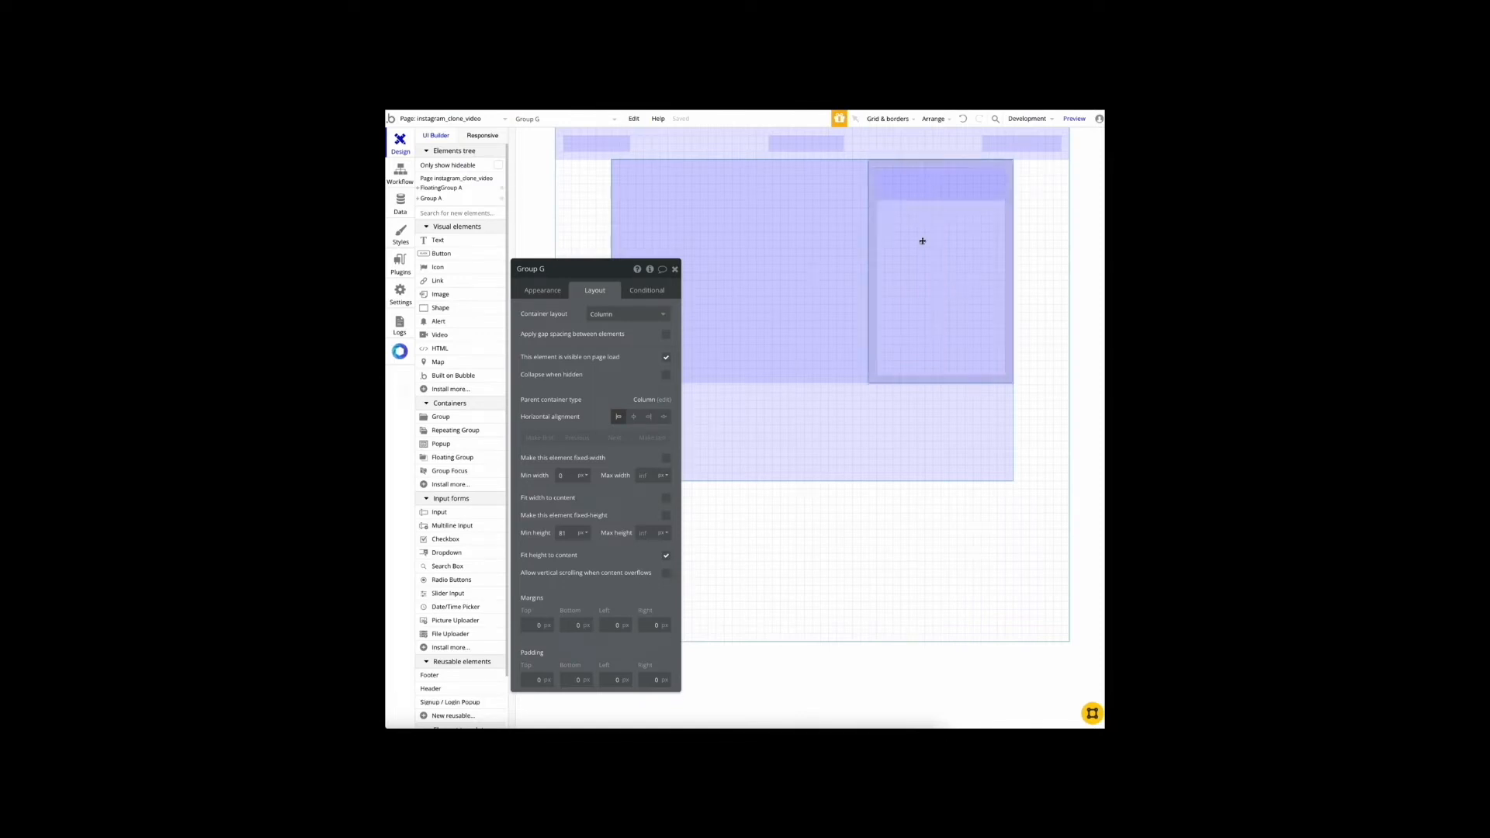
left_click(922, 241)
key("super+v")
left_click(925, 257)
key("super+v")
left_click(926, 283)
key("super+v")
left_click(939, 313)
key("super+v")
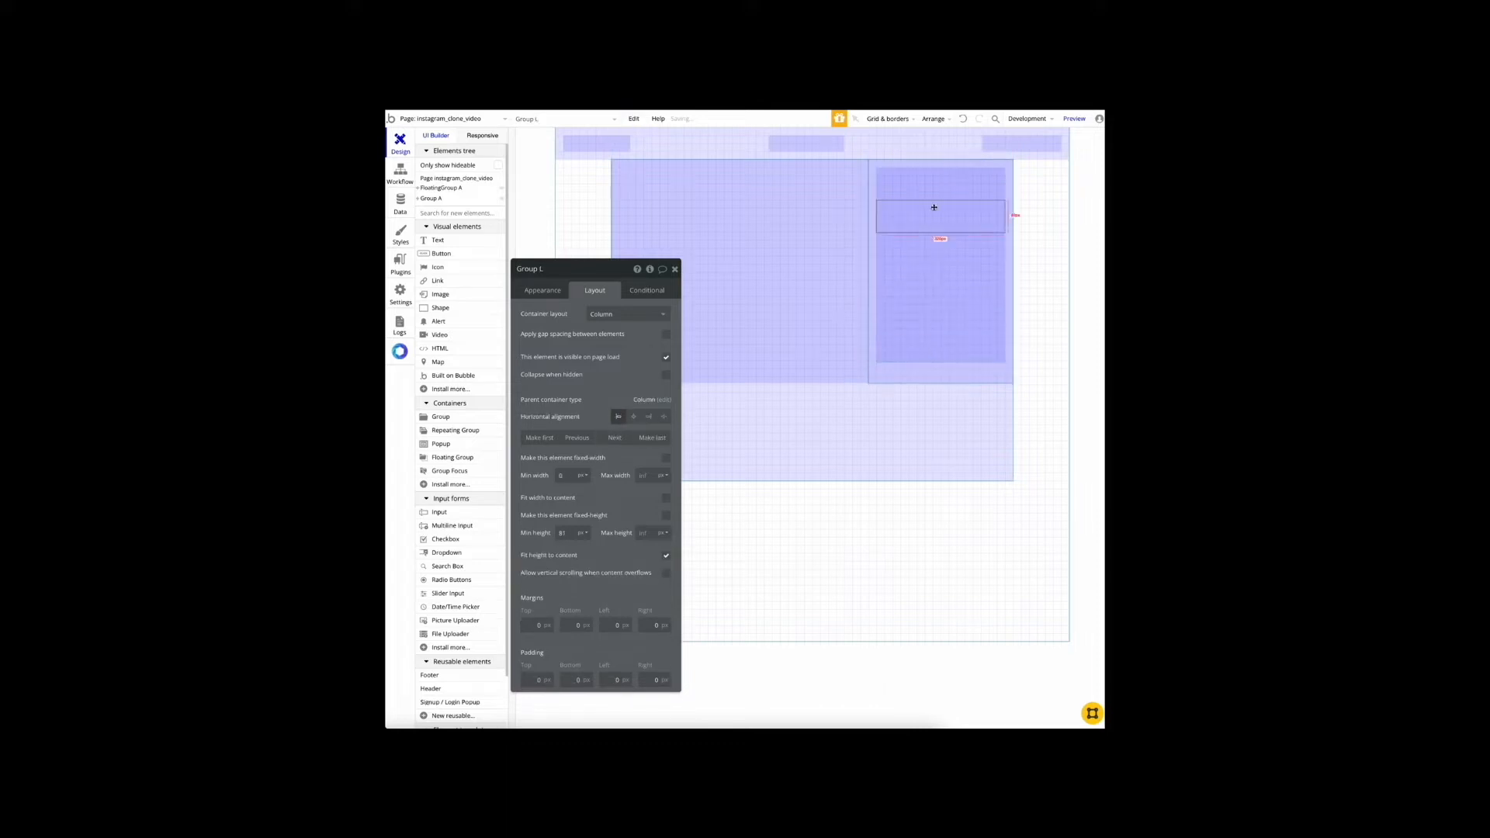
Step: Apply gap spacing between the elements of the right column group, with a row gap of 20 px
left_click(940, 189)
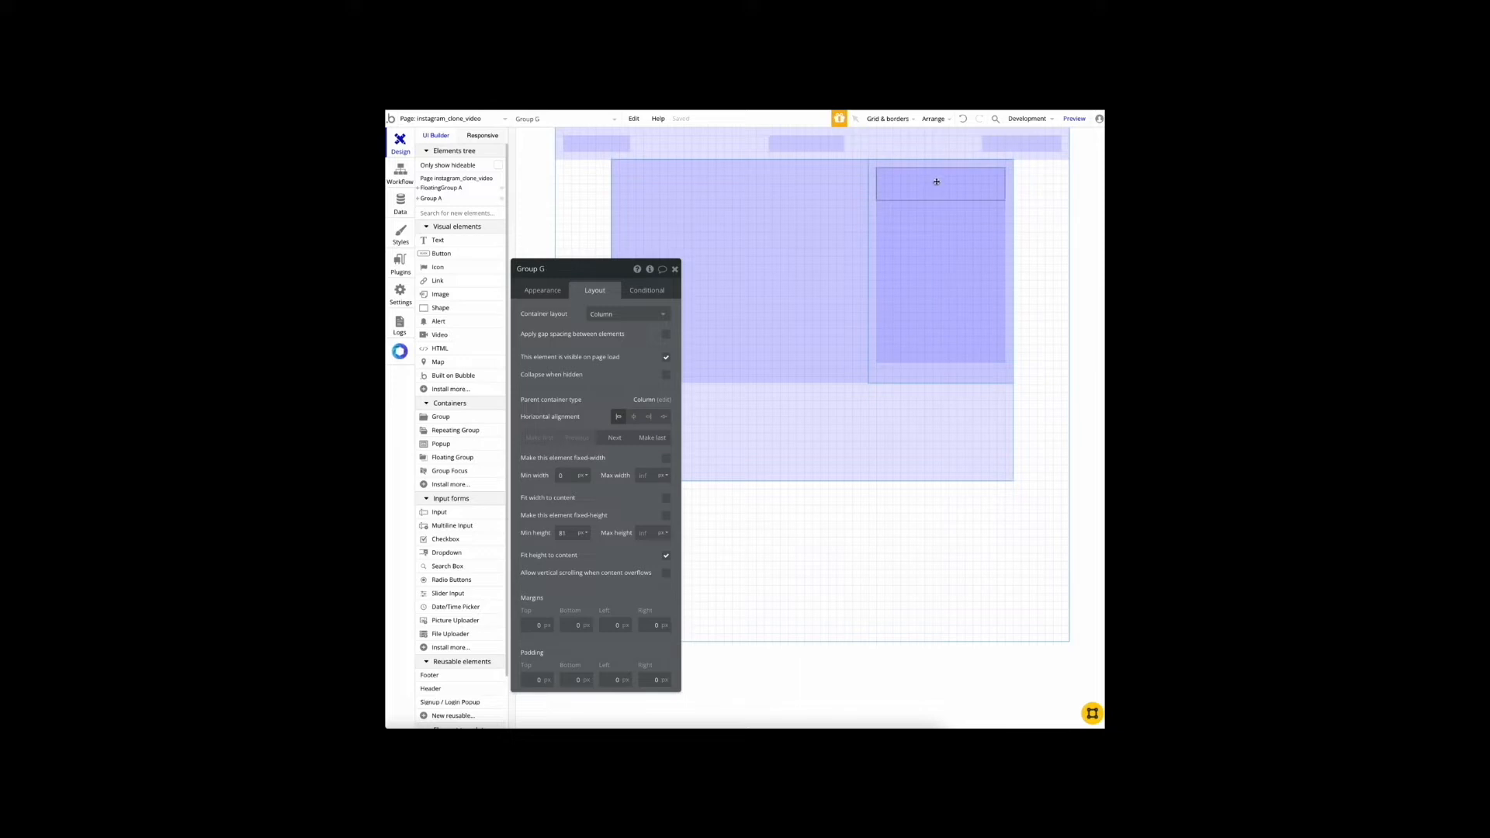
left_click(937, 376)
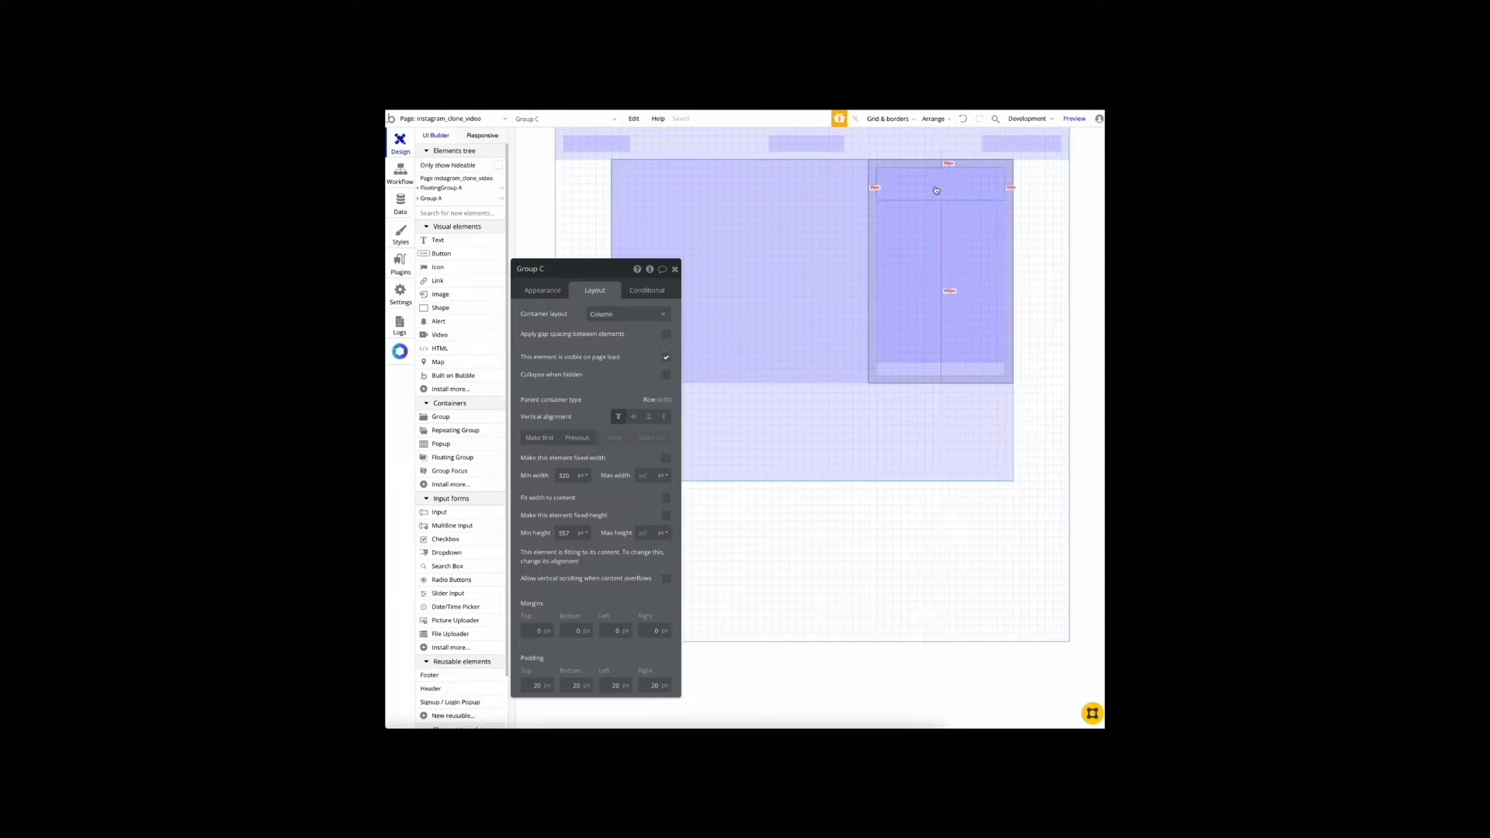
left_click(667, 335)
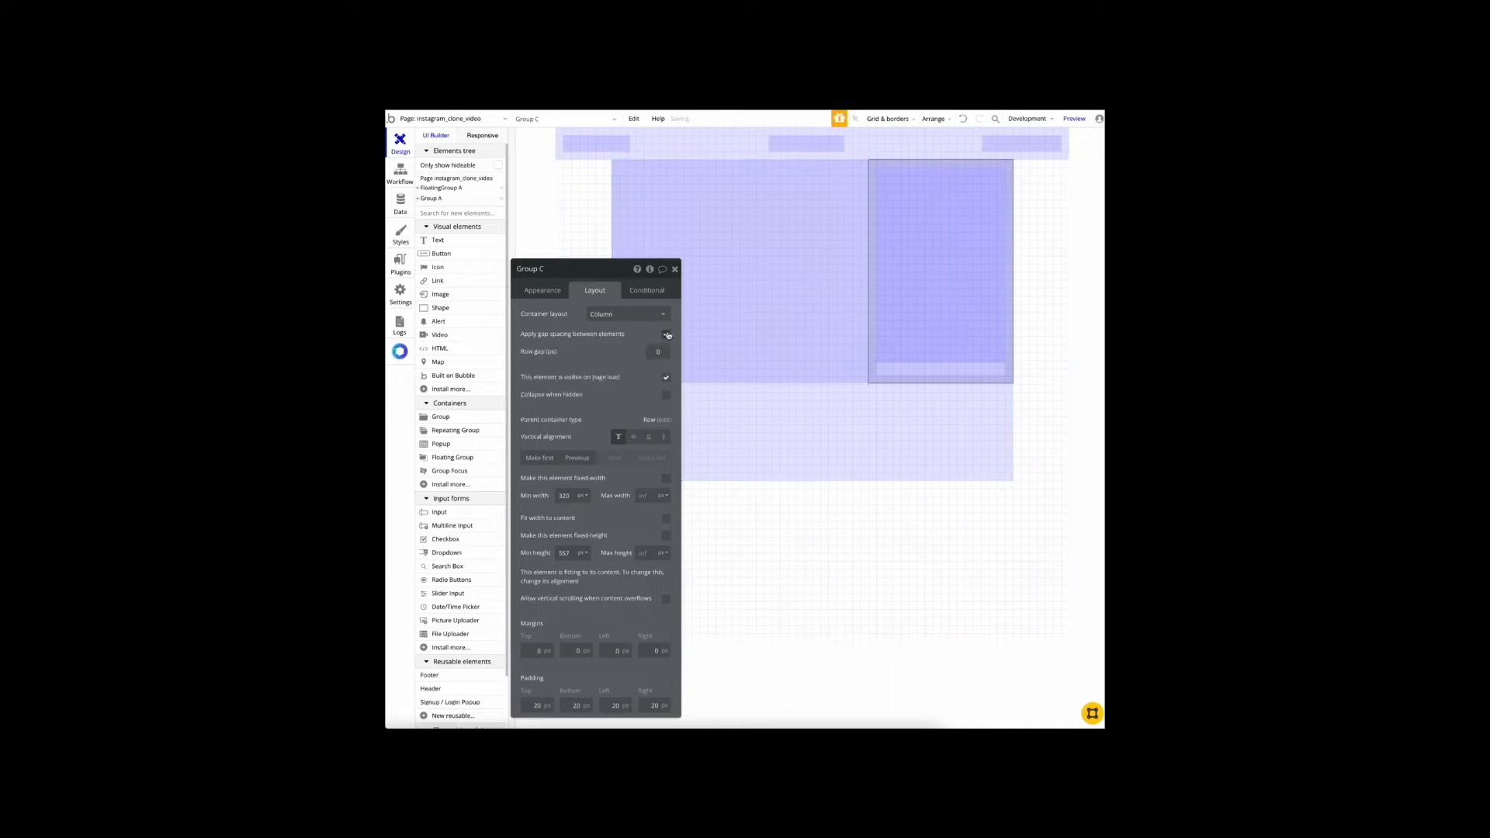
left_click(657, 352)
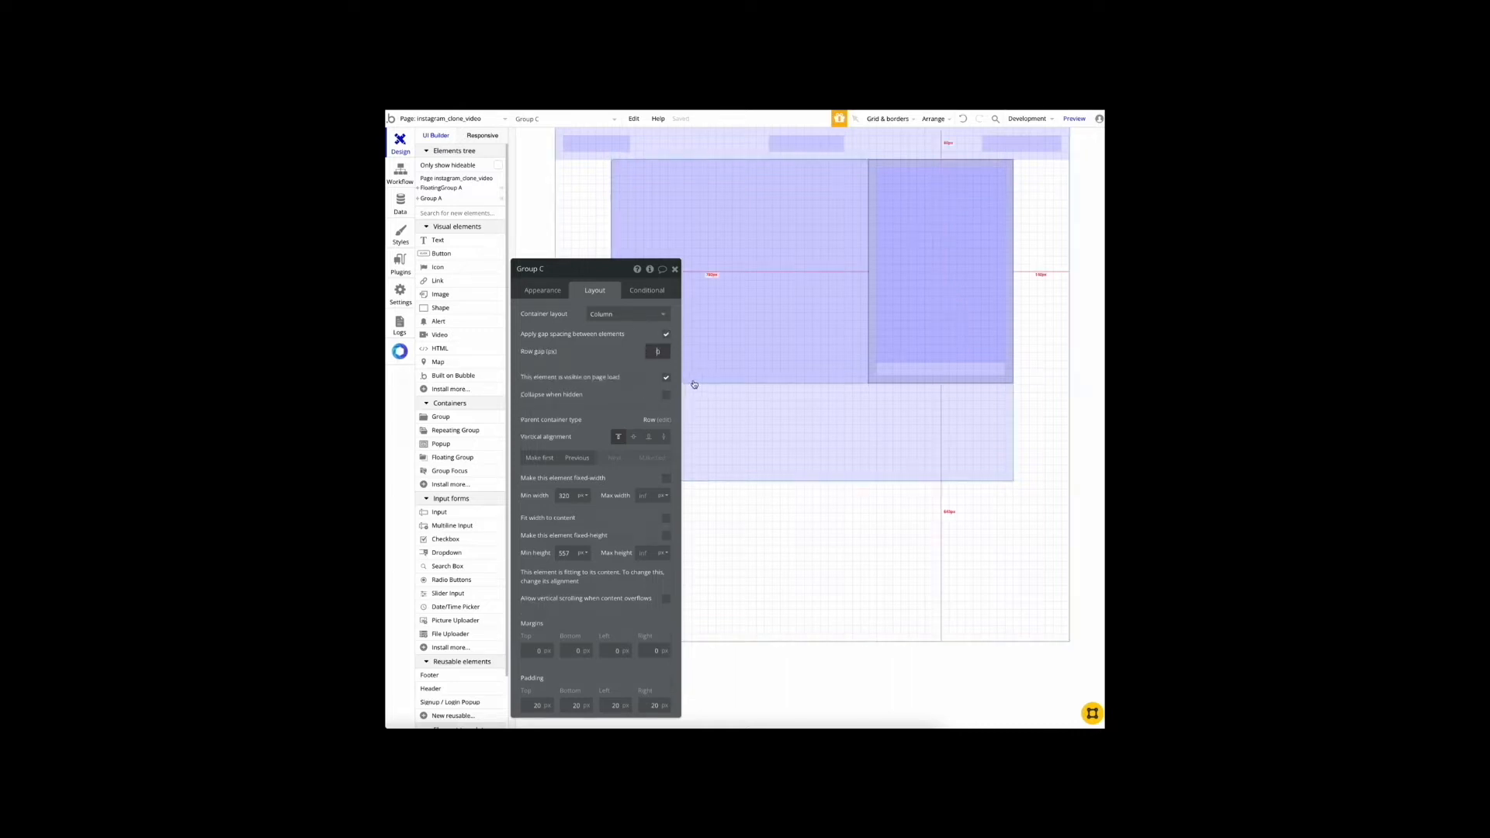
type("20")
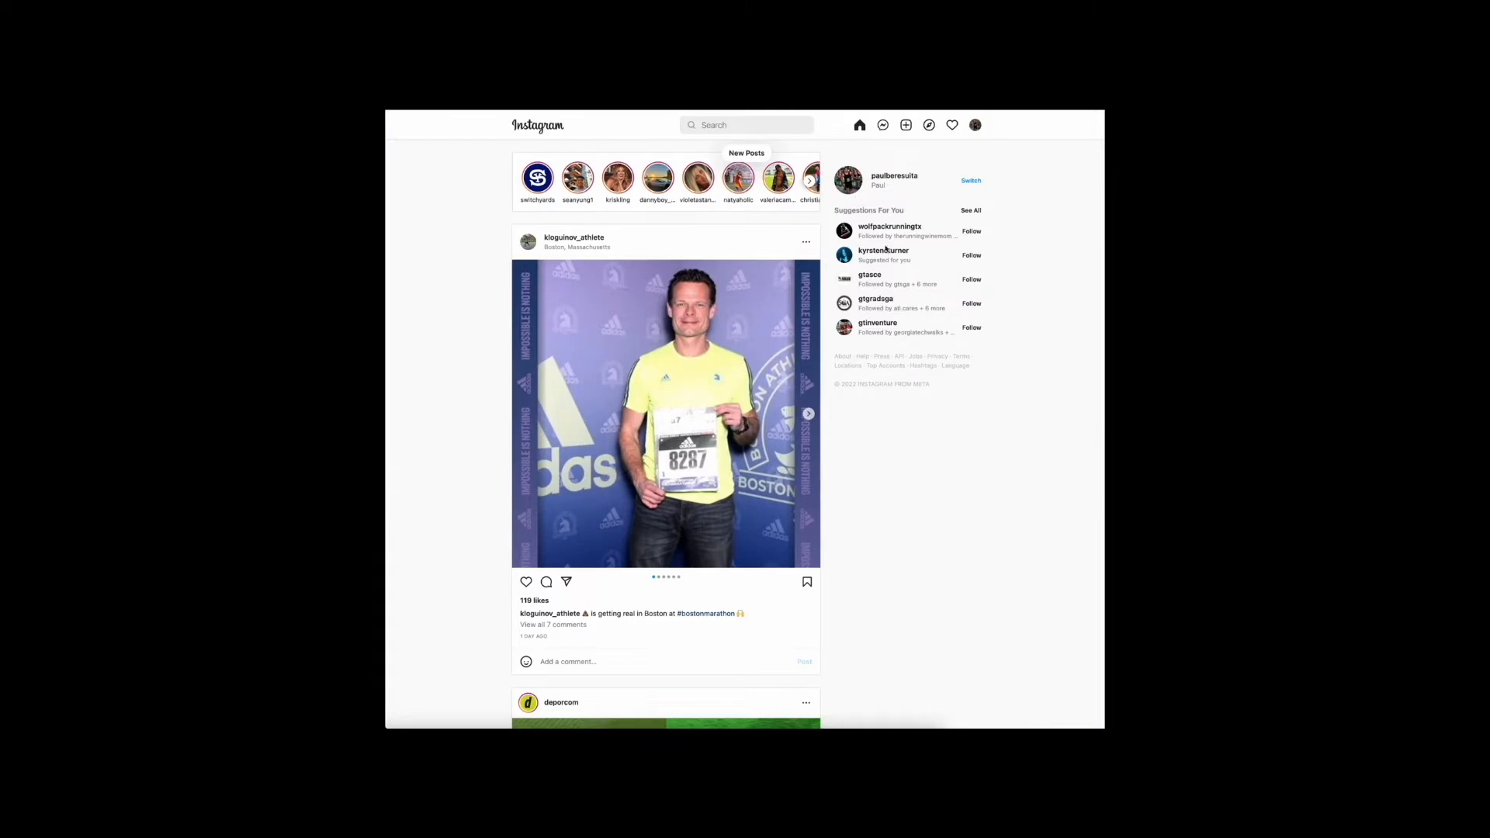
Step: Group the five placeholders below the first one in a Column container, matching Instagram's suggestions block
left_click_drag(837, 226, 987, 328)
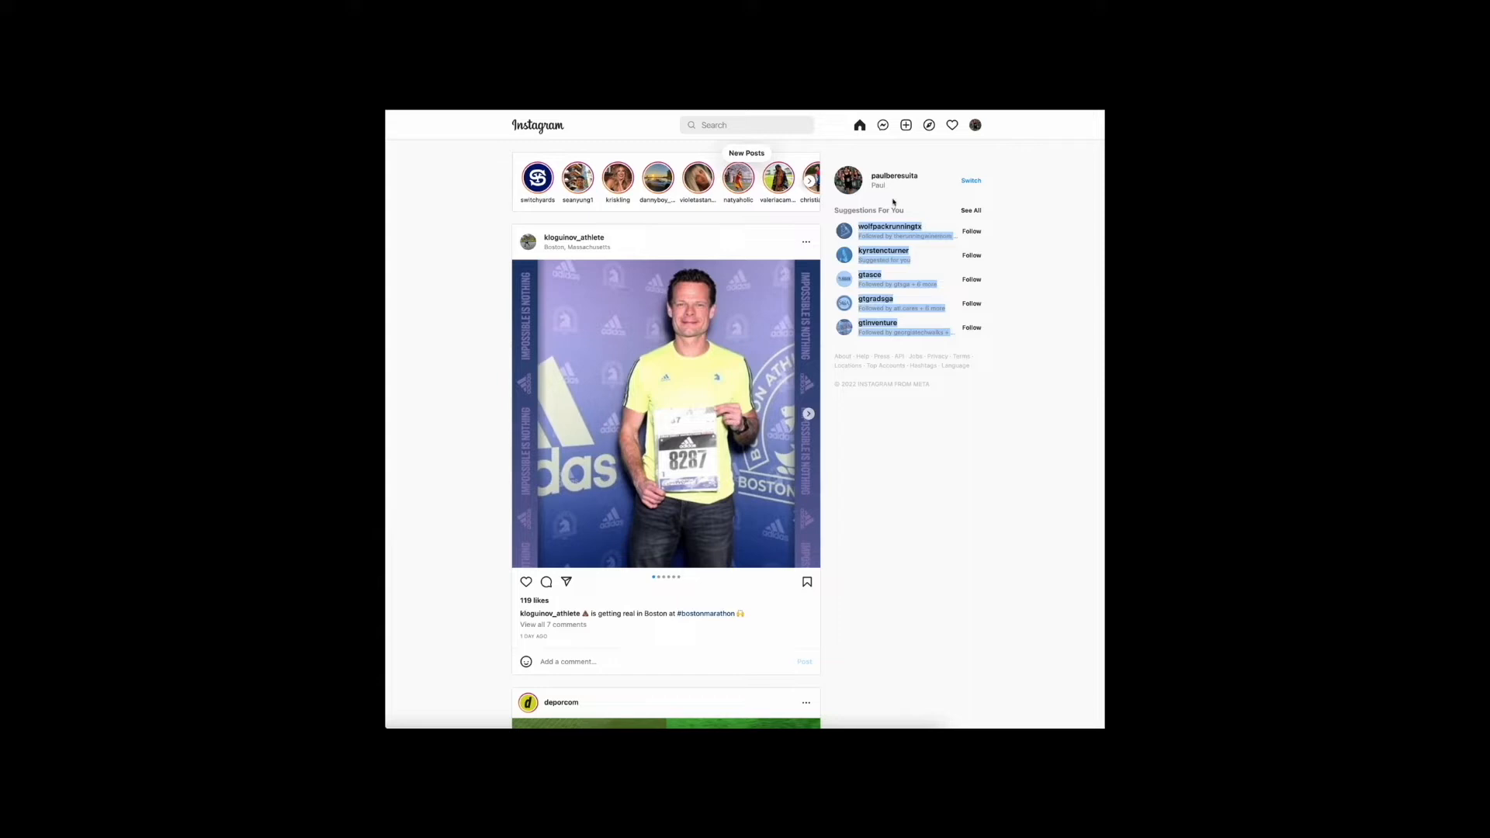
left_click_drag(883, 198, 925, 333)
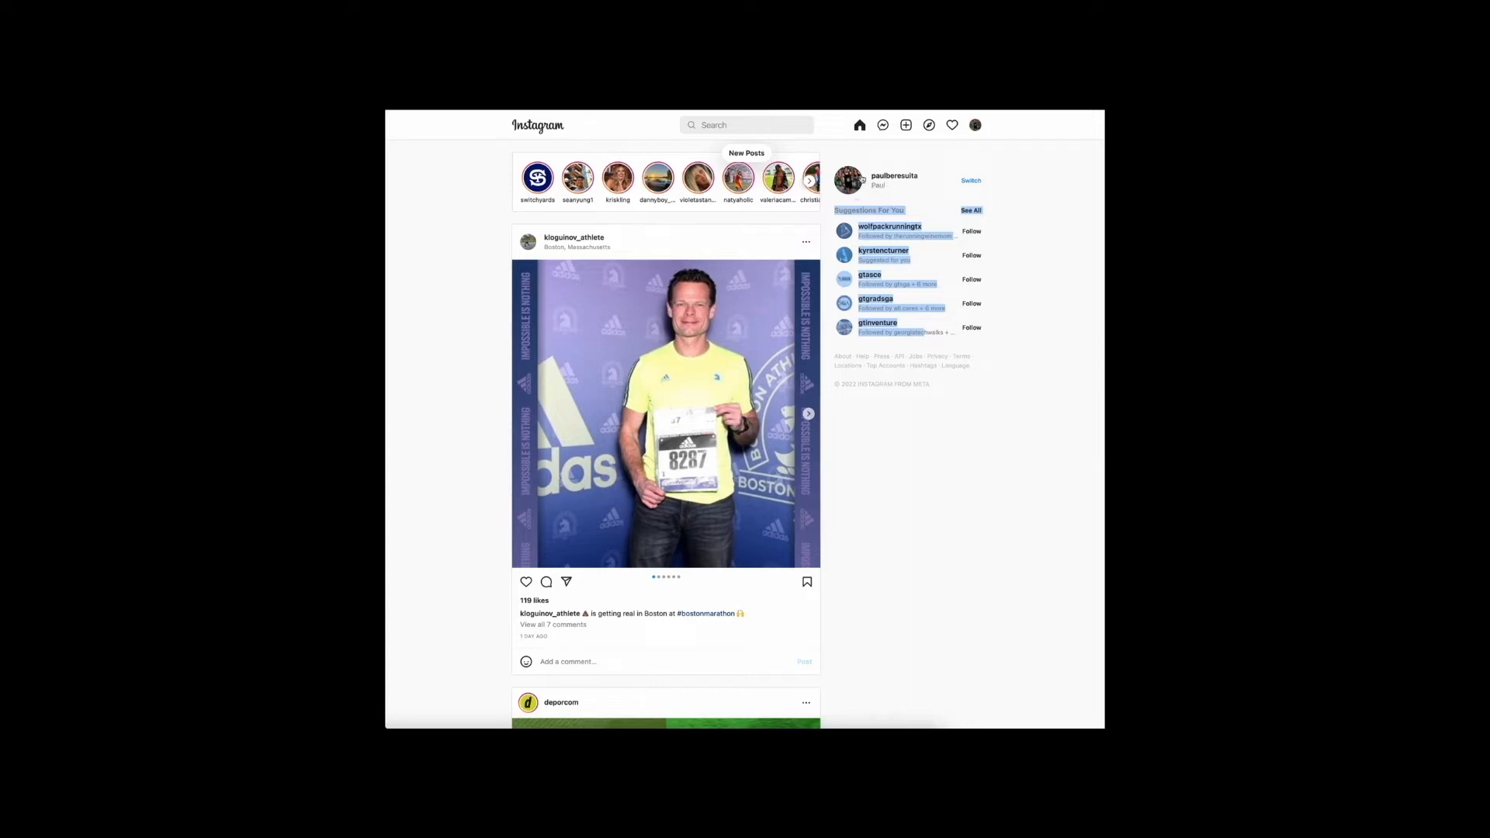
left_click(929, 203)
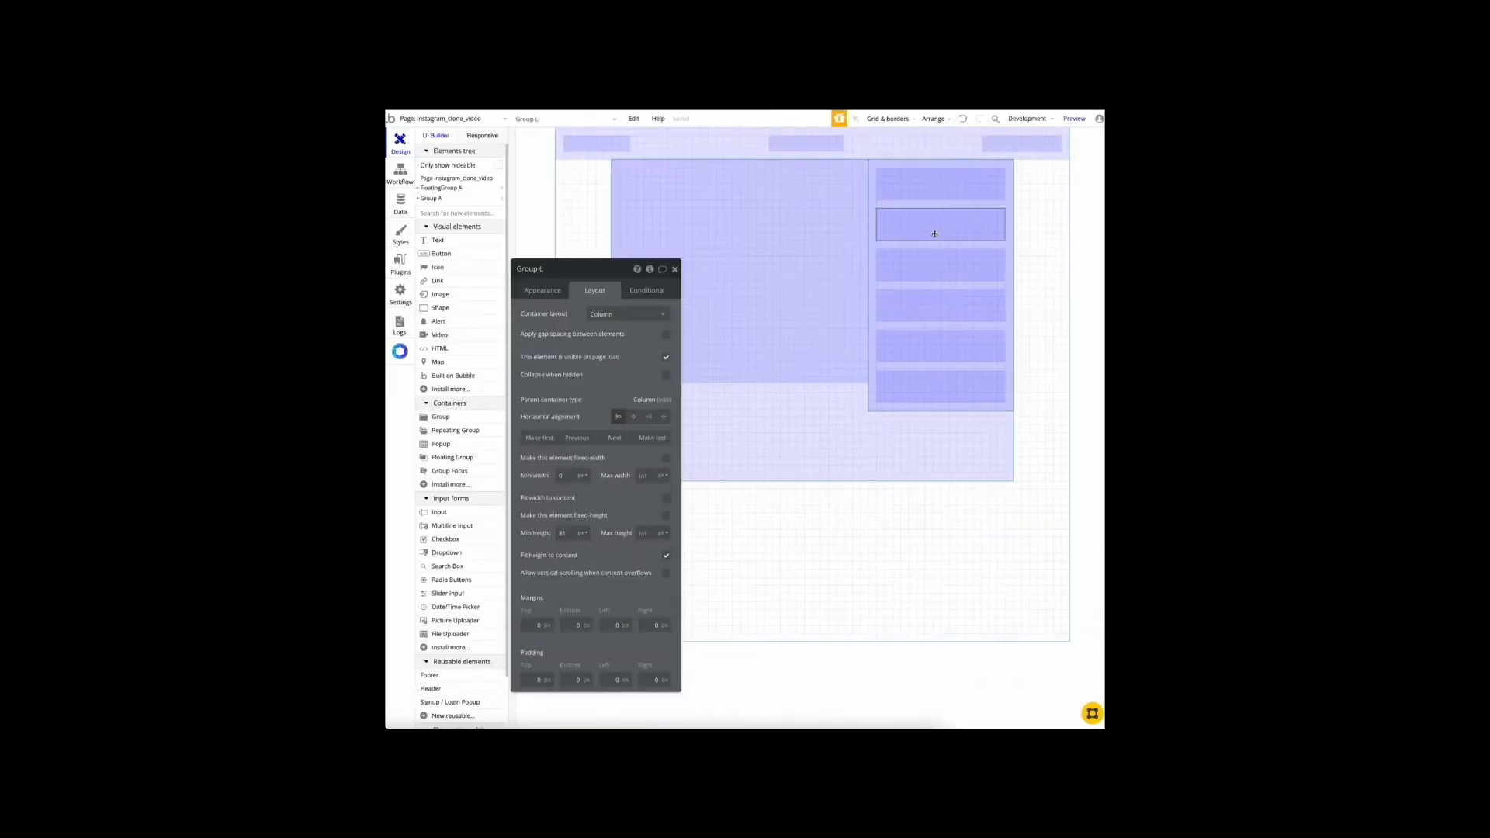
left_click(939, 228)
left_click(933, 263, "shift")
left_click(944, 313, "shift")
left_click(949, 346, "shift")
left_click(954, 384, "shift")
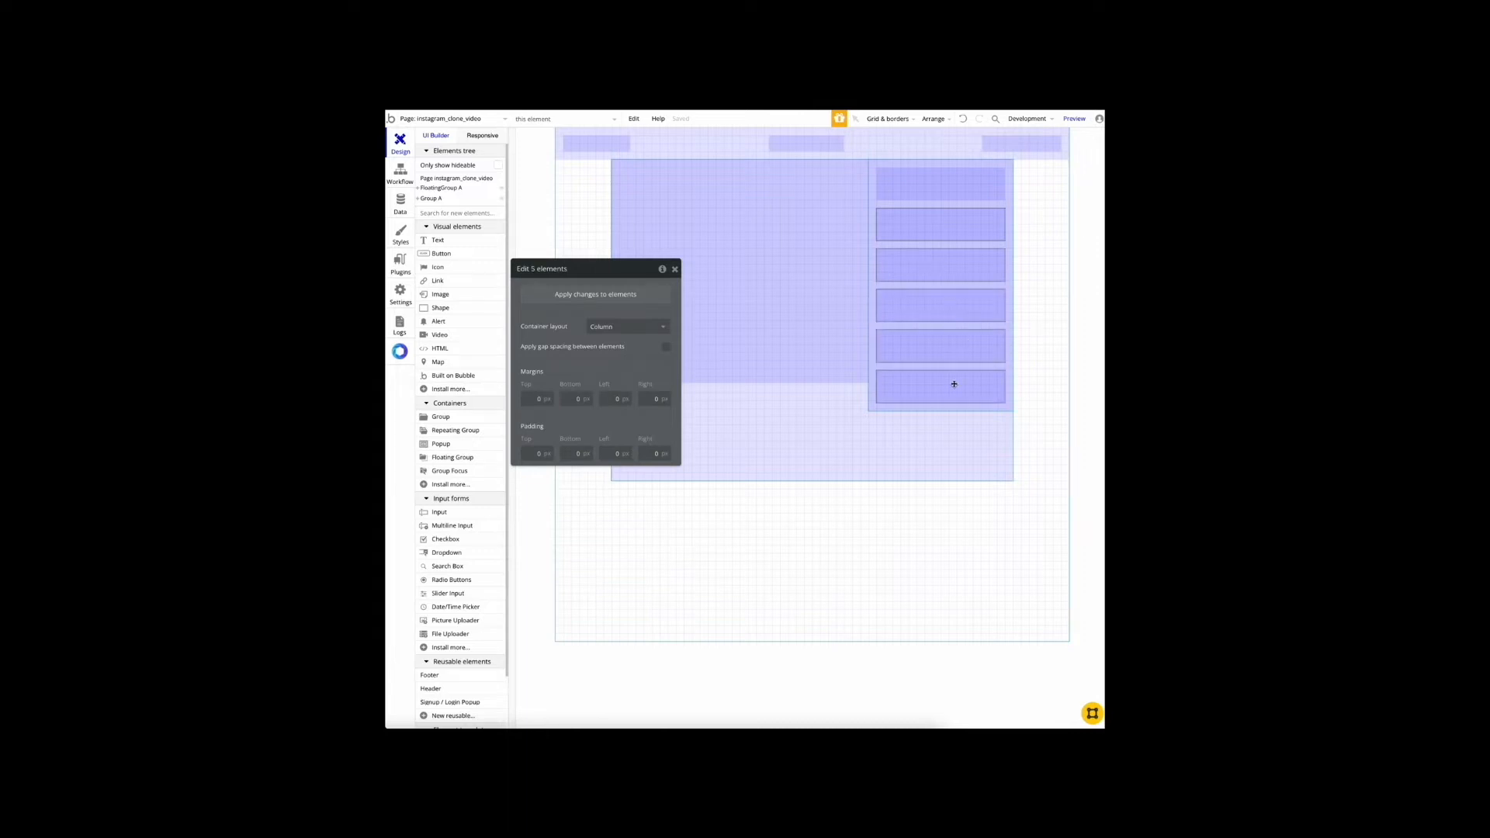
right_click(915, 229)
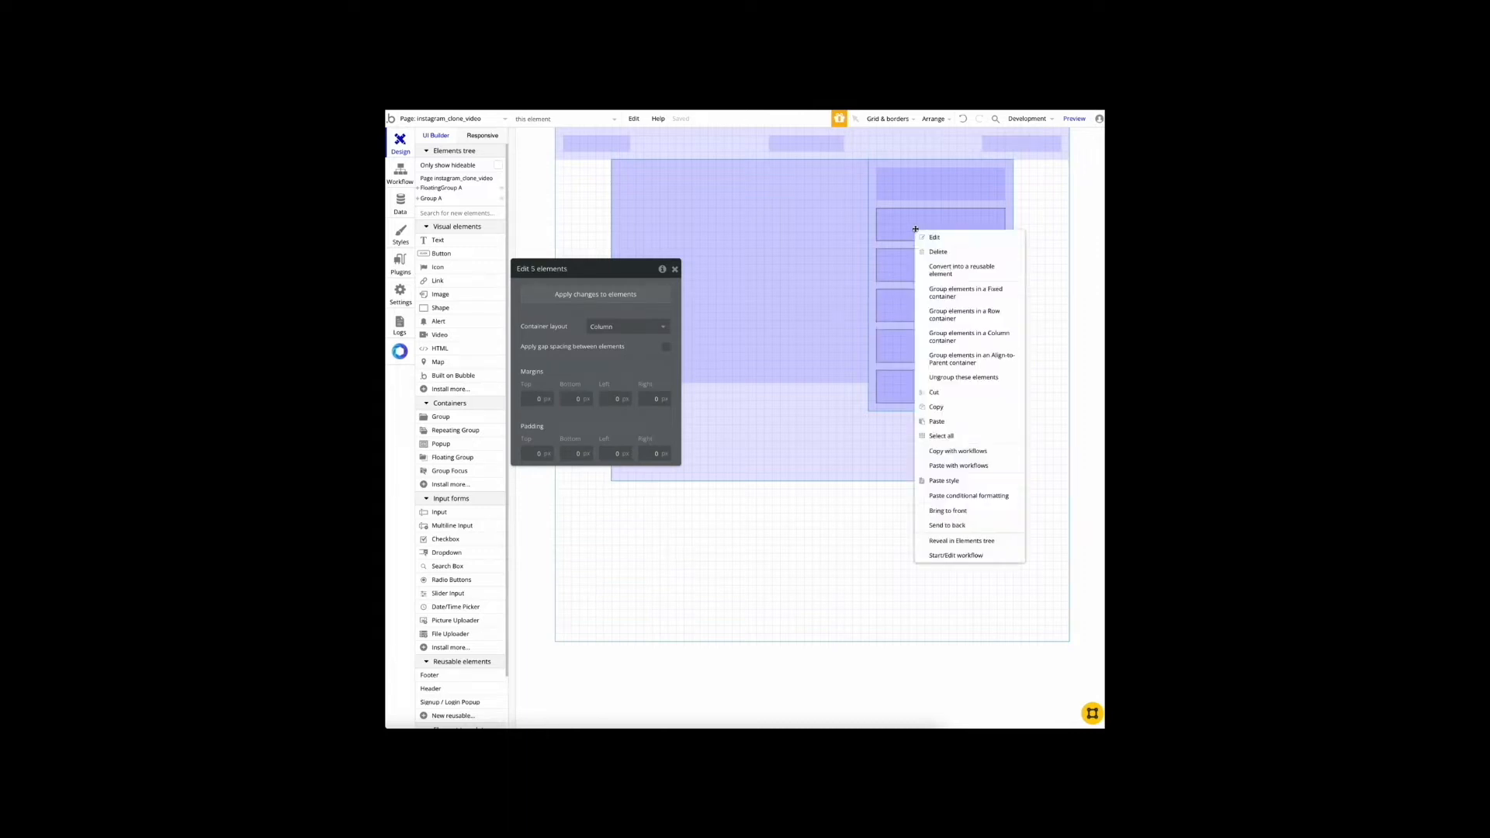
left_click(971, 339)
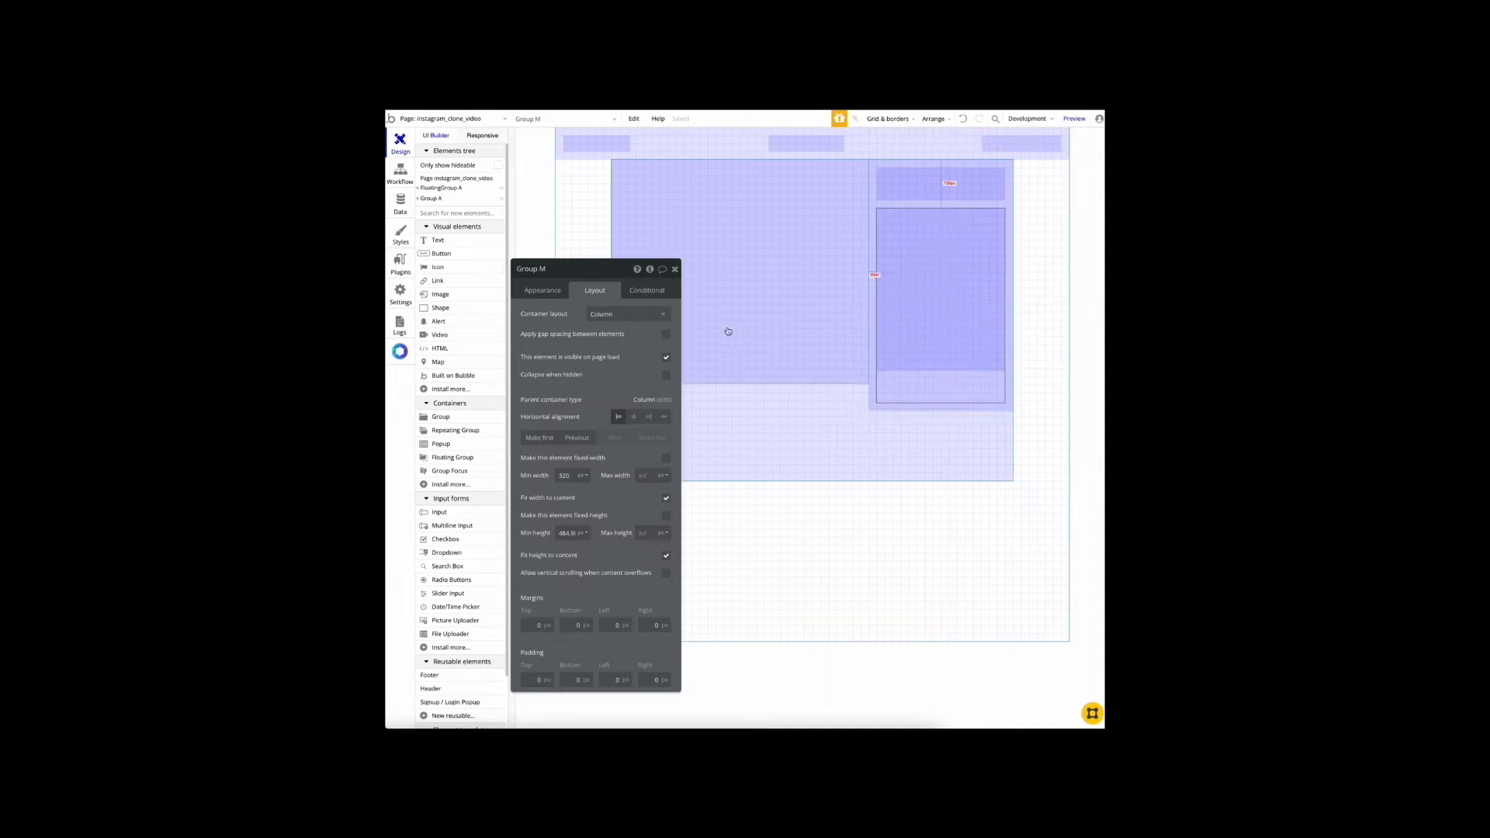
Step: Apply gap spacing inside the new suggestions container, with a row gap of 10 px
left_click(665, 335)
left_click(658, 352)
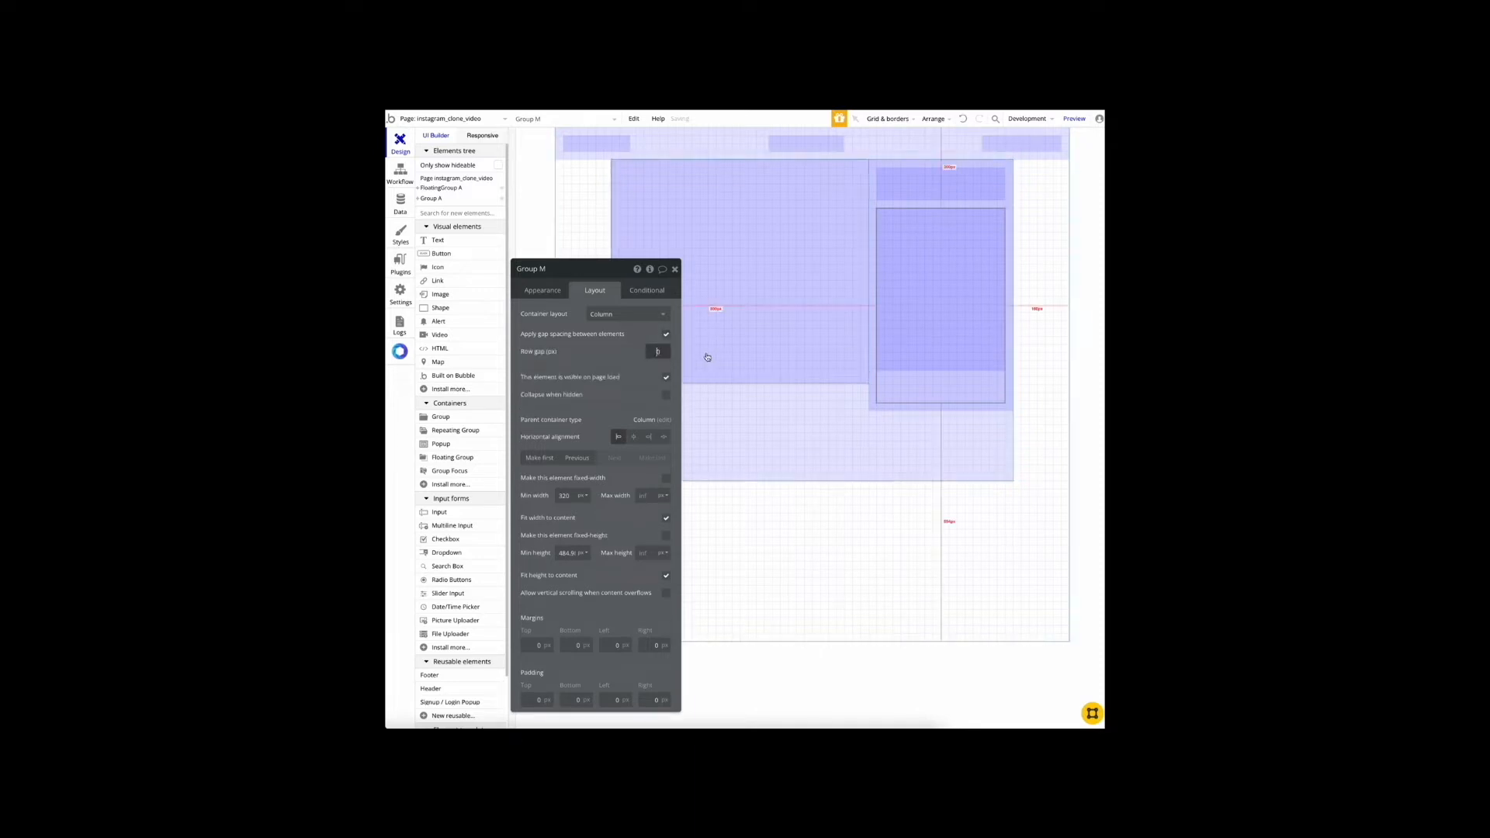
type("10")
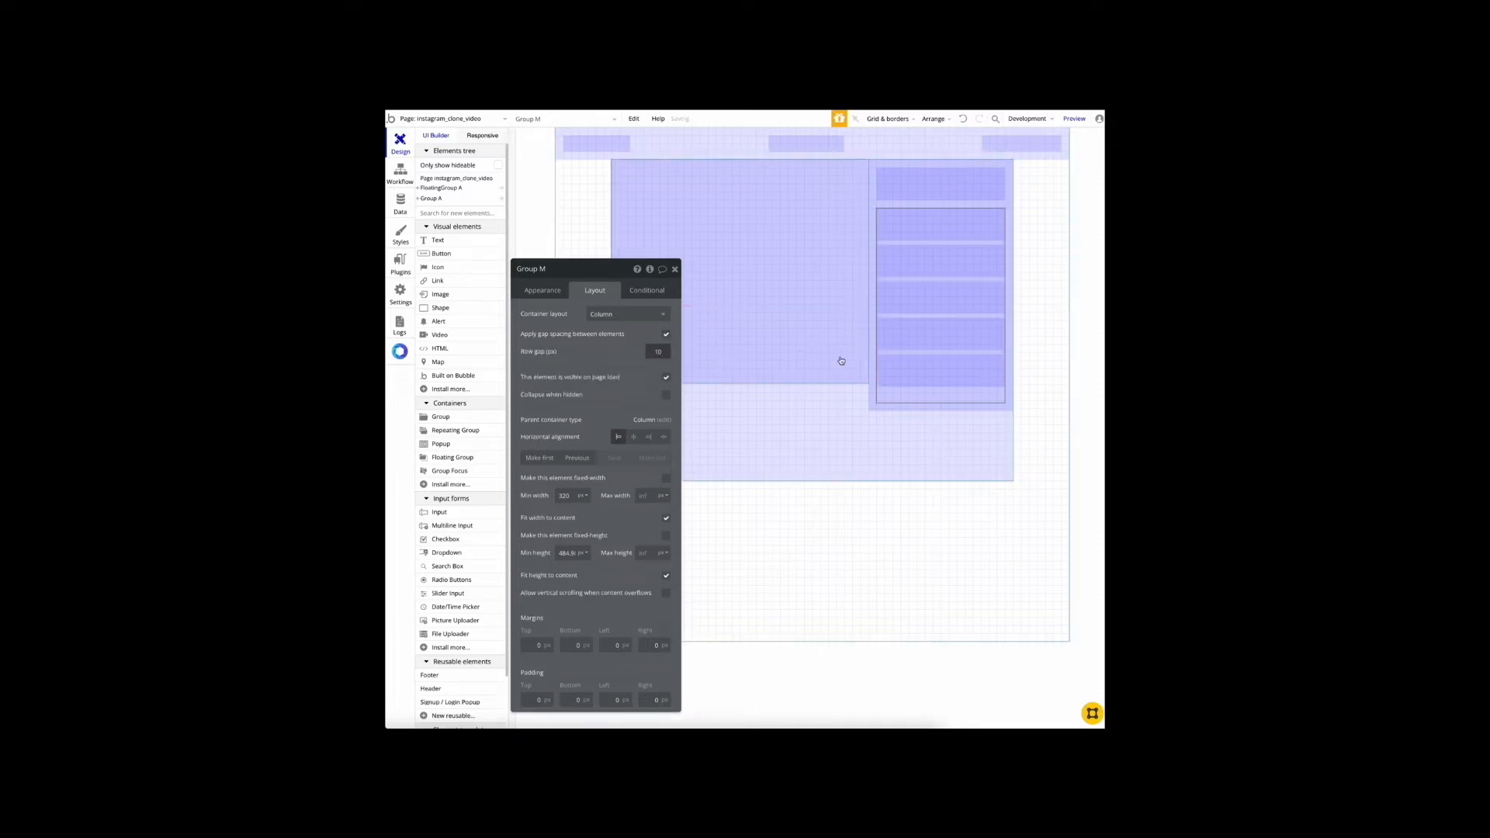
left_click(921, 203)
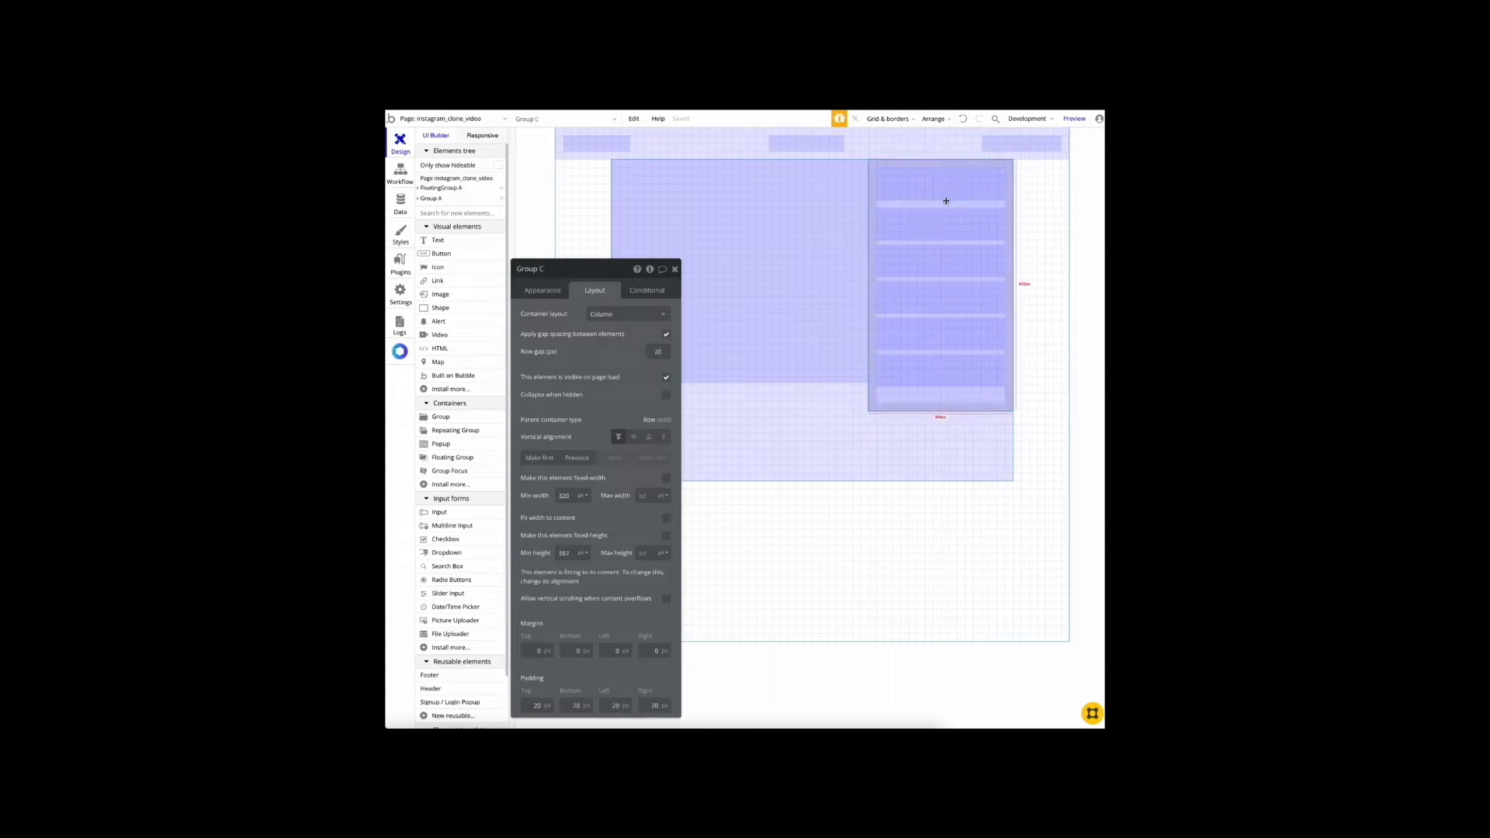
Step: Set the minimum height of the suggestions container (Group M) to 0
left_click(930, 241)
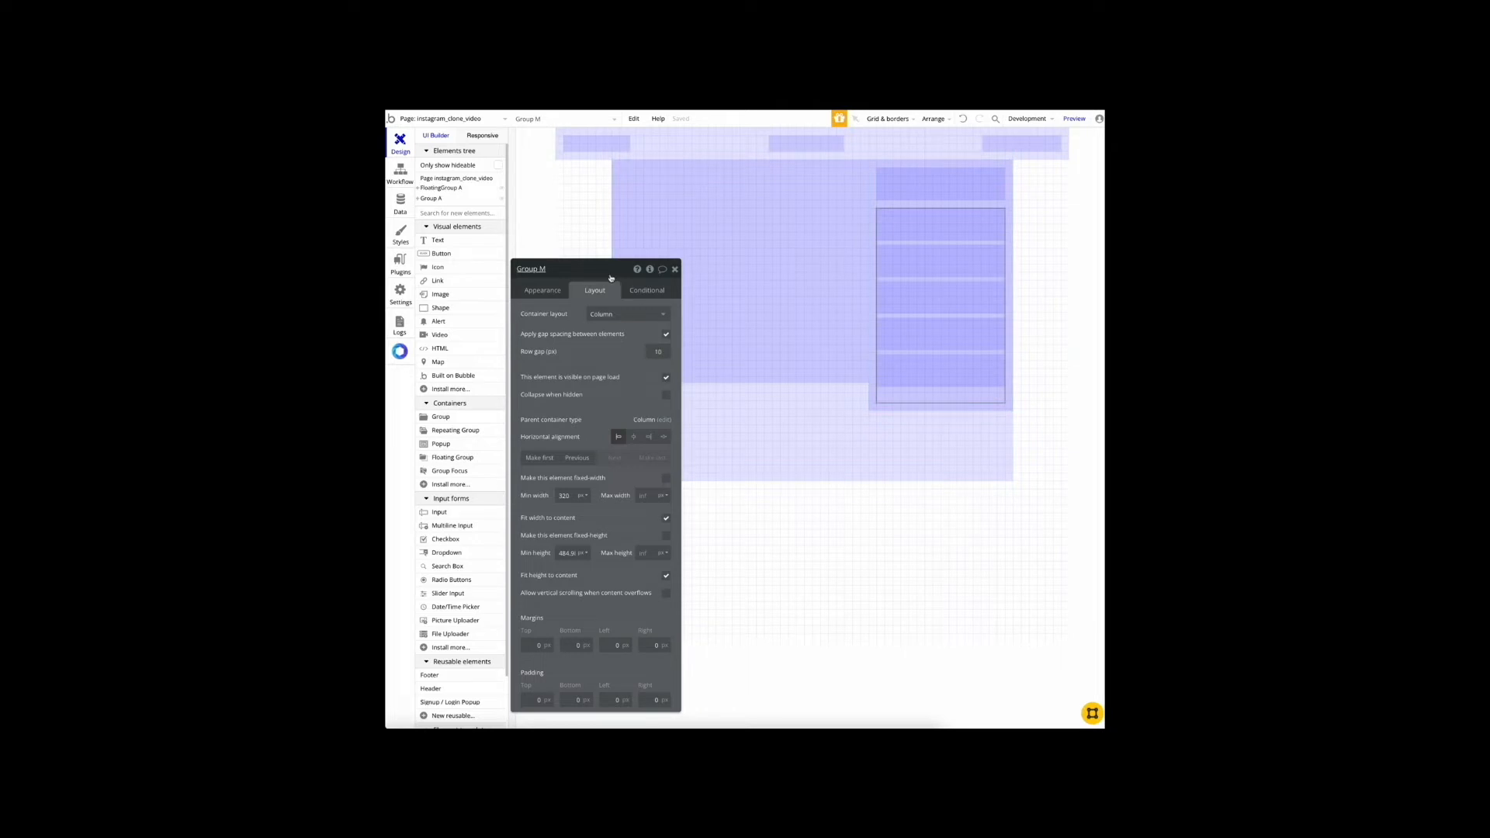
left_click_drag(611, 295, 617, 263)
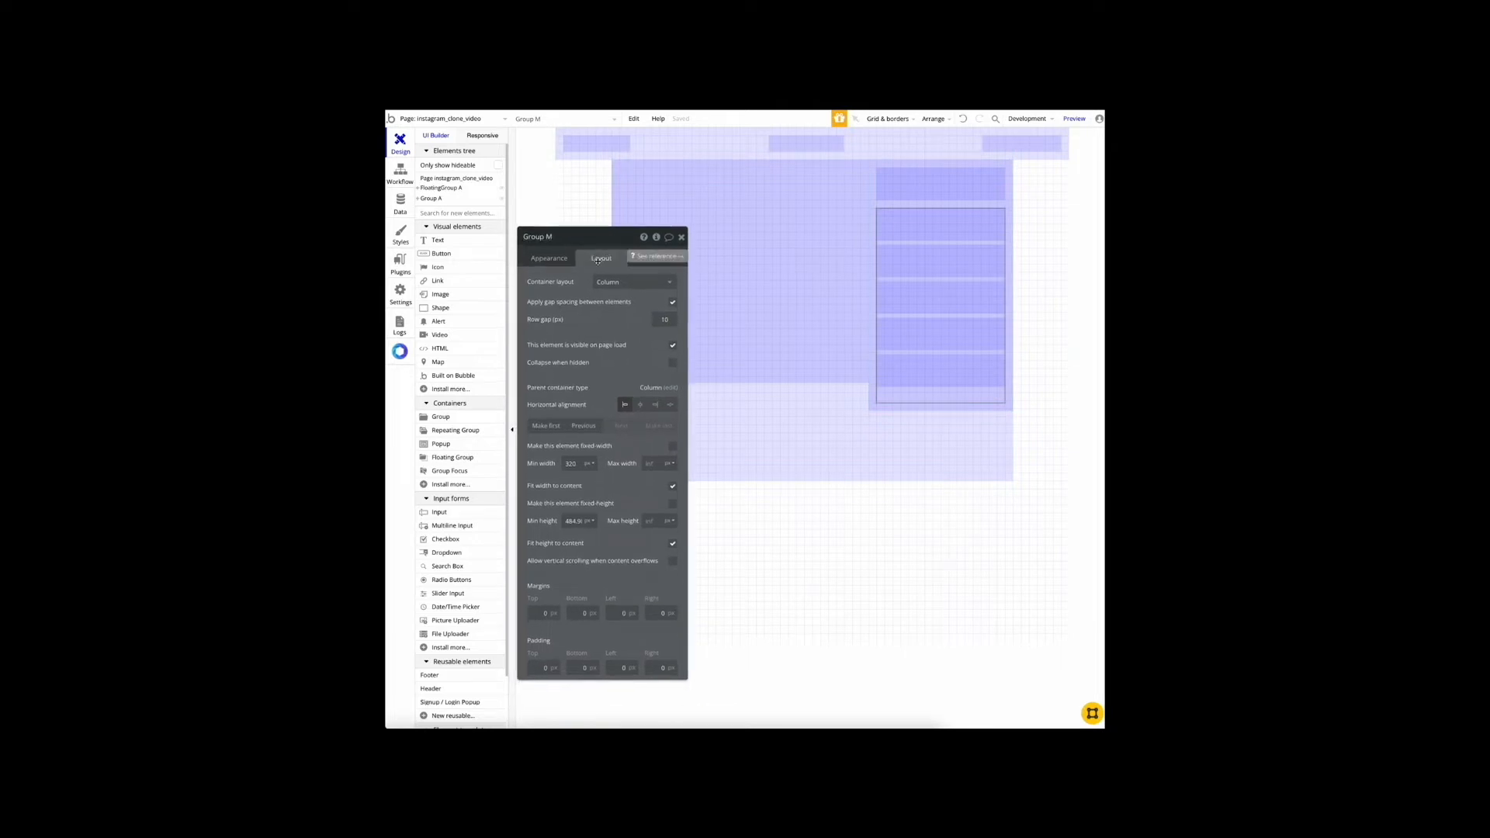
double_click(576, 521)
type("0")
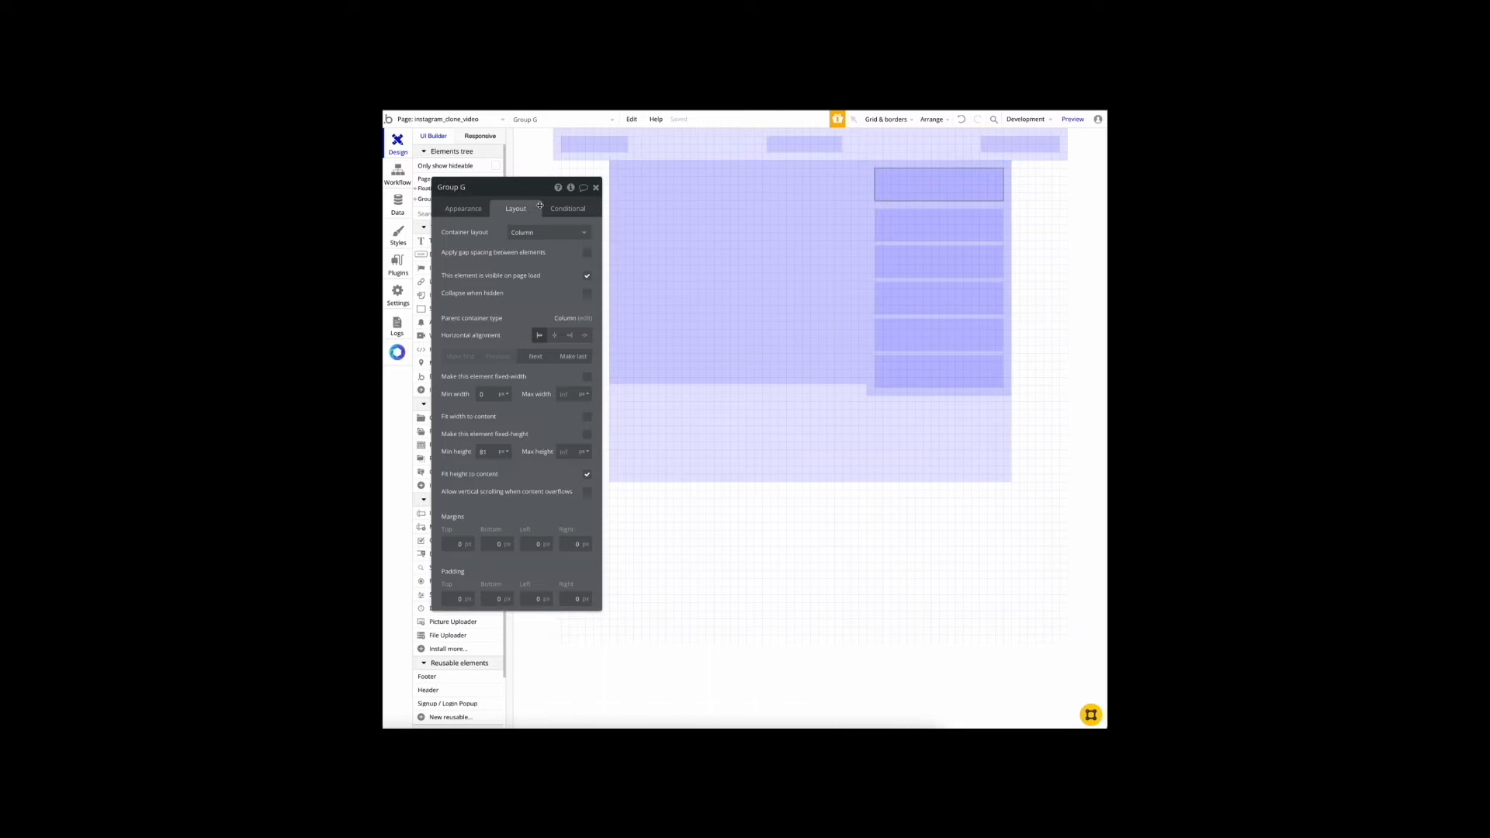
left_click_drag(539, 194, 613, 189)
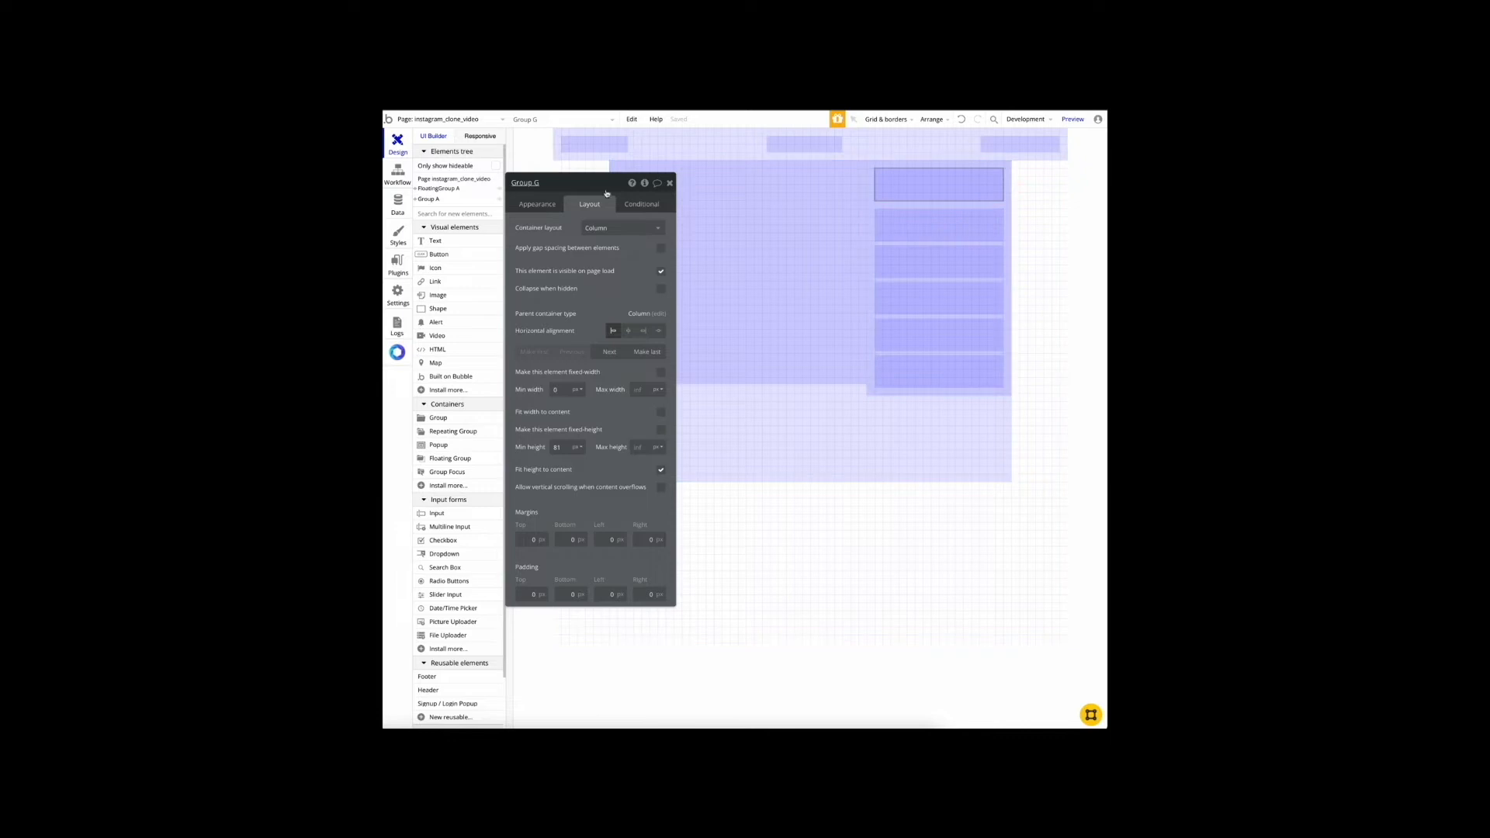
Step: Place an image about 42 × 45 px and a text element below it in the topmost sidebar placeholder (Group G)
left_click(470, 296)
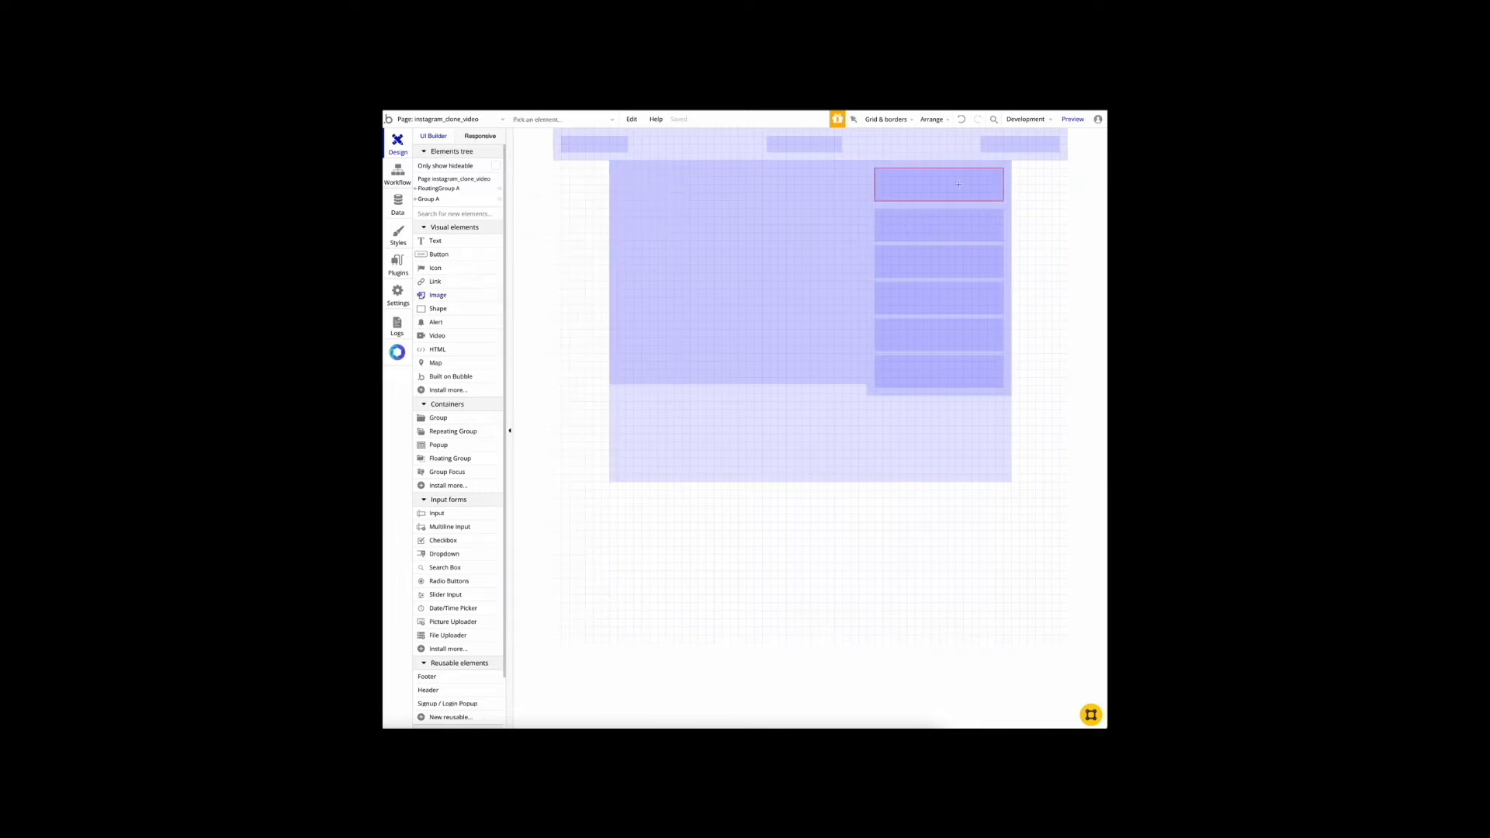
left_click_drag(911, 190, 887, 174)
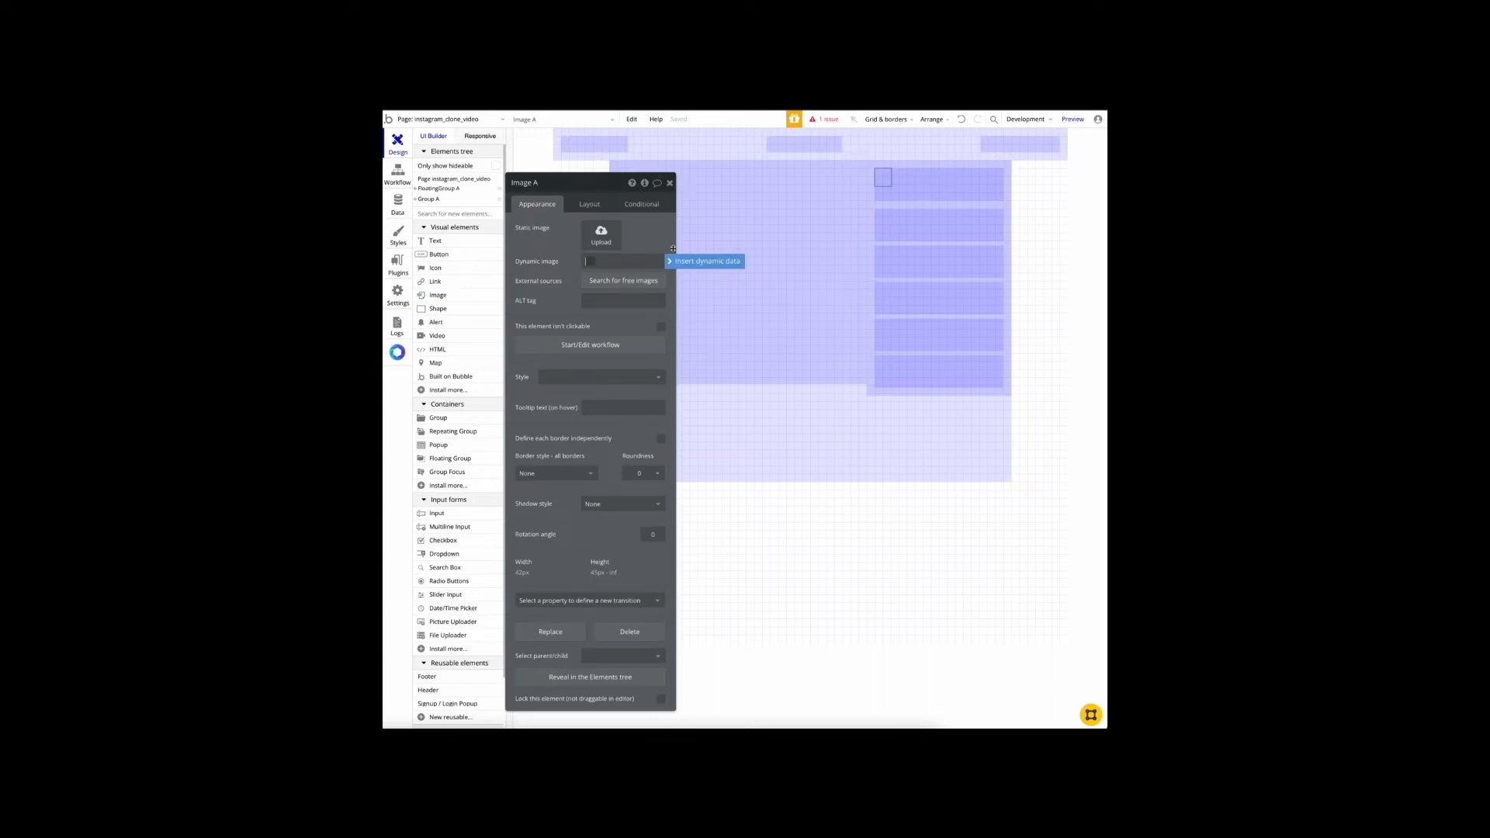
left_click(465, 244)
left_click(932, 186)
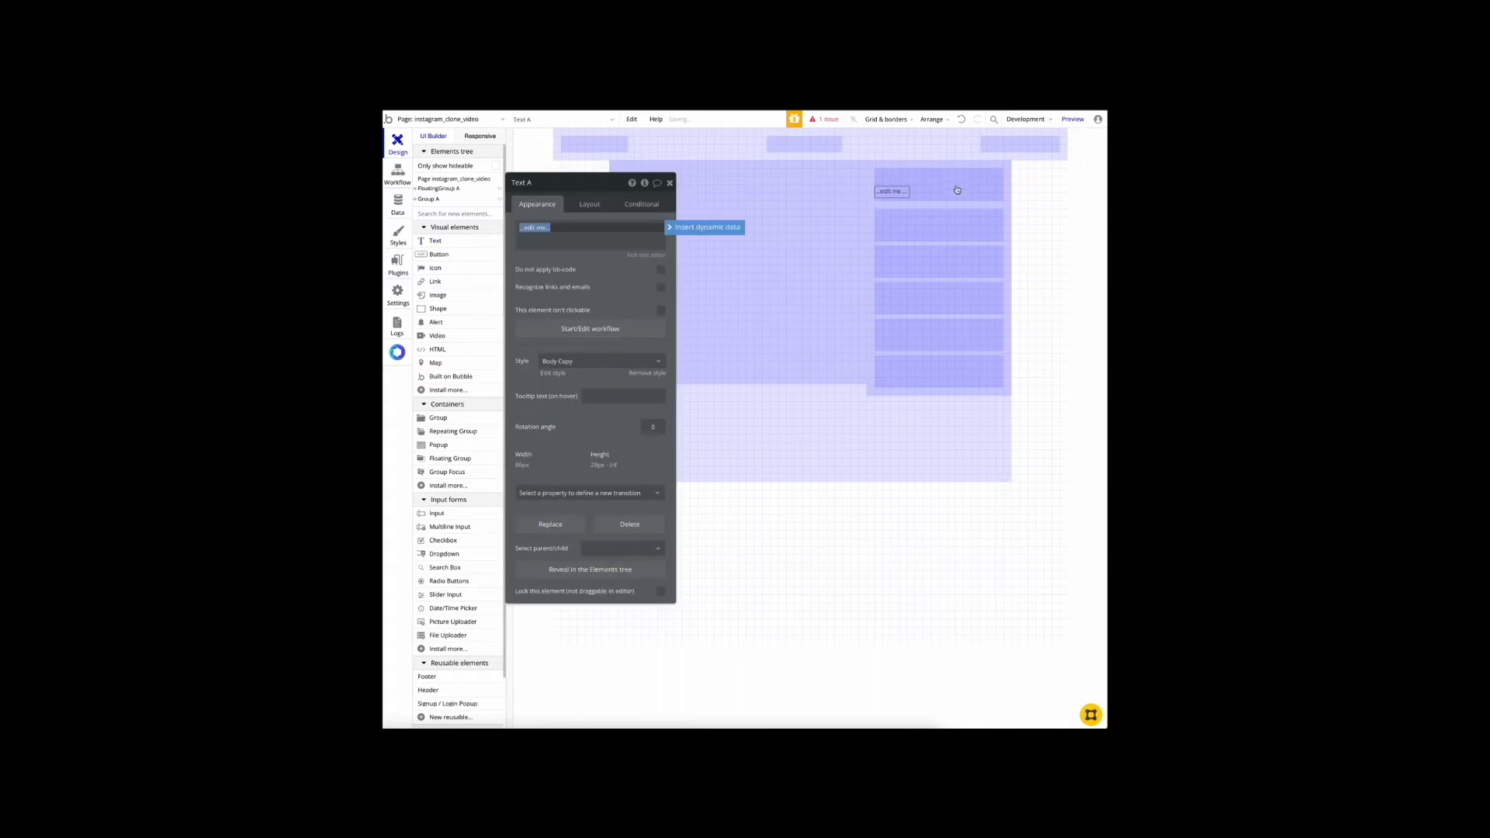
Step: Add a second text element to the topmost sidebar placeholder, after the existing text
left_click(931, 177)
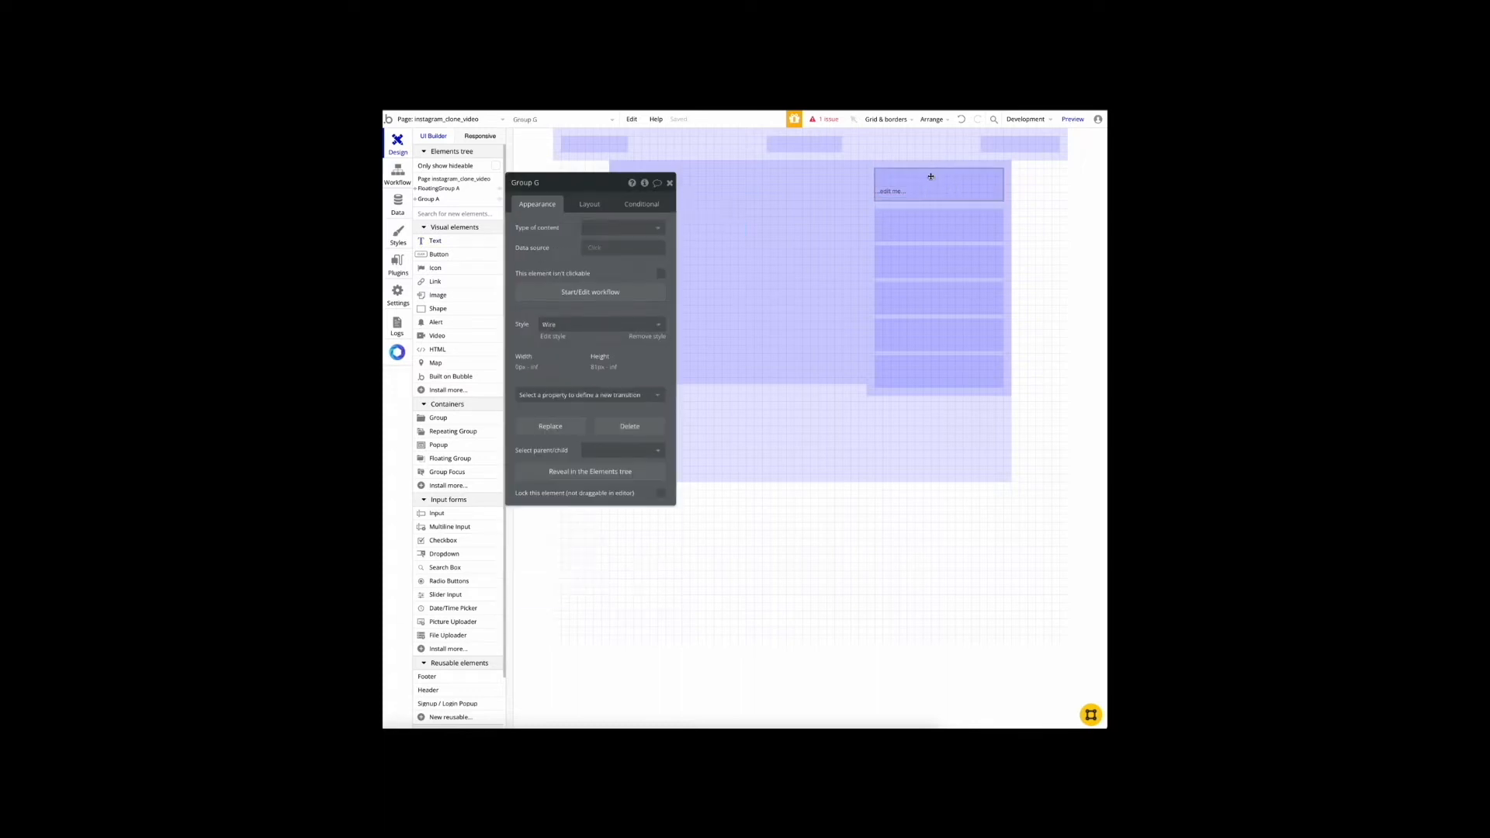
left_click(894, 192)
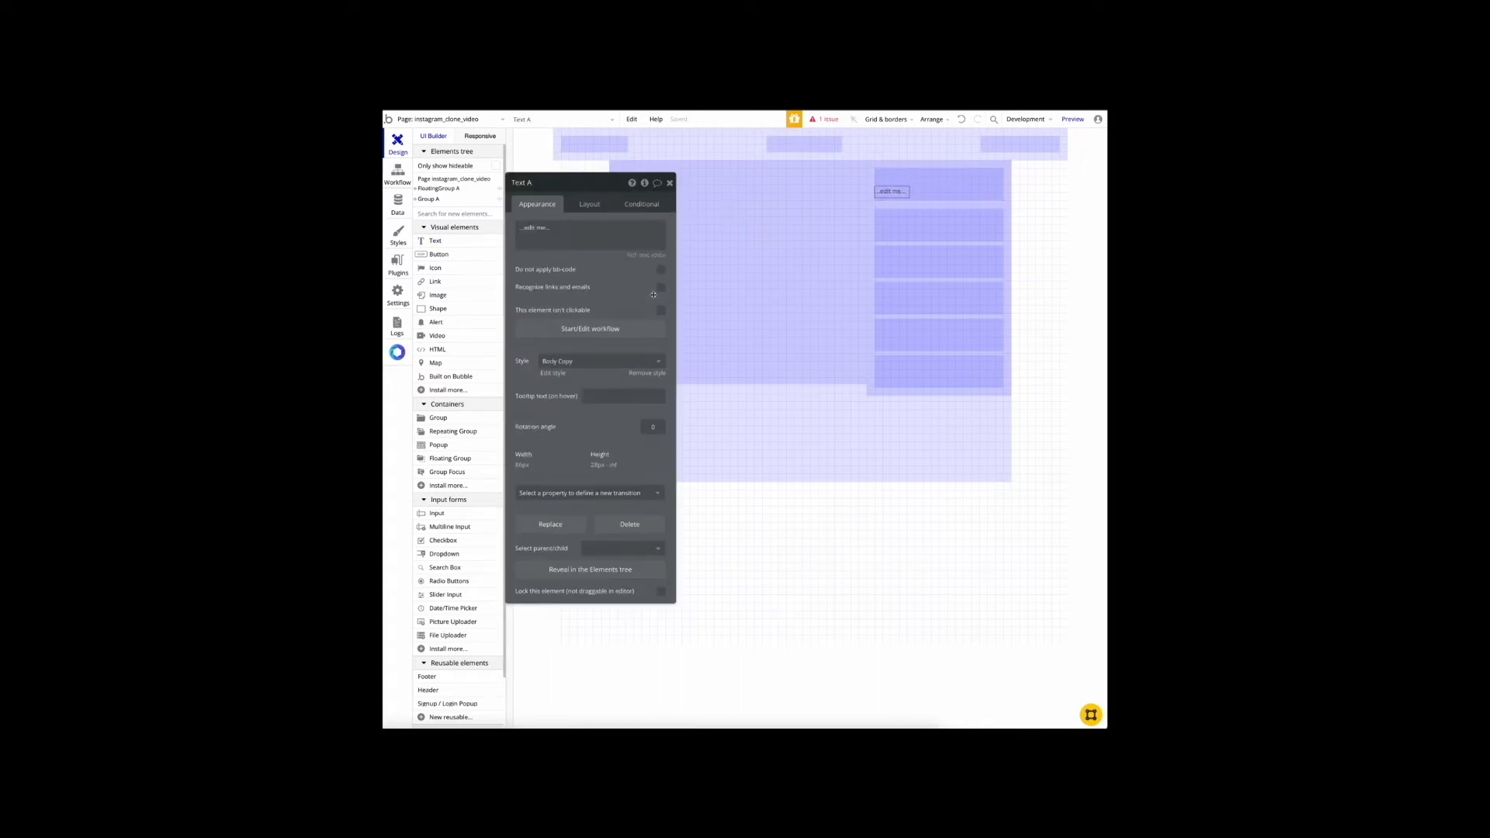
left_click(458, 242)
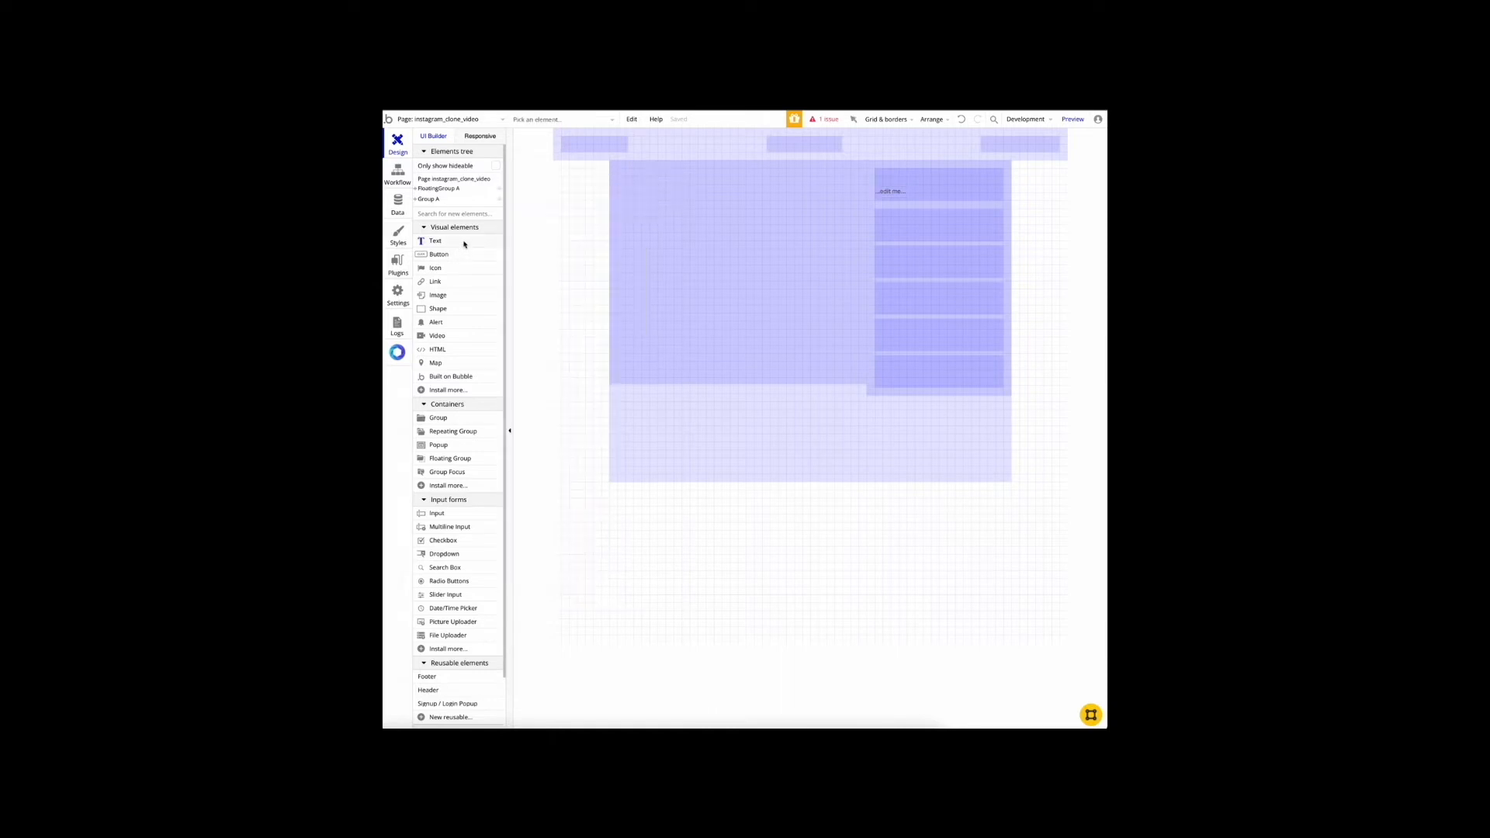
left_click(935, 194)
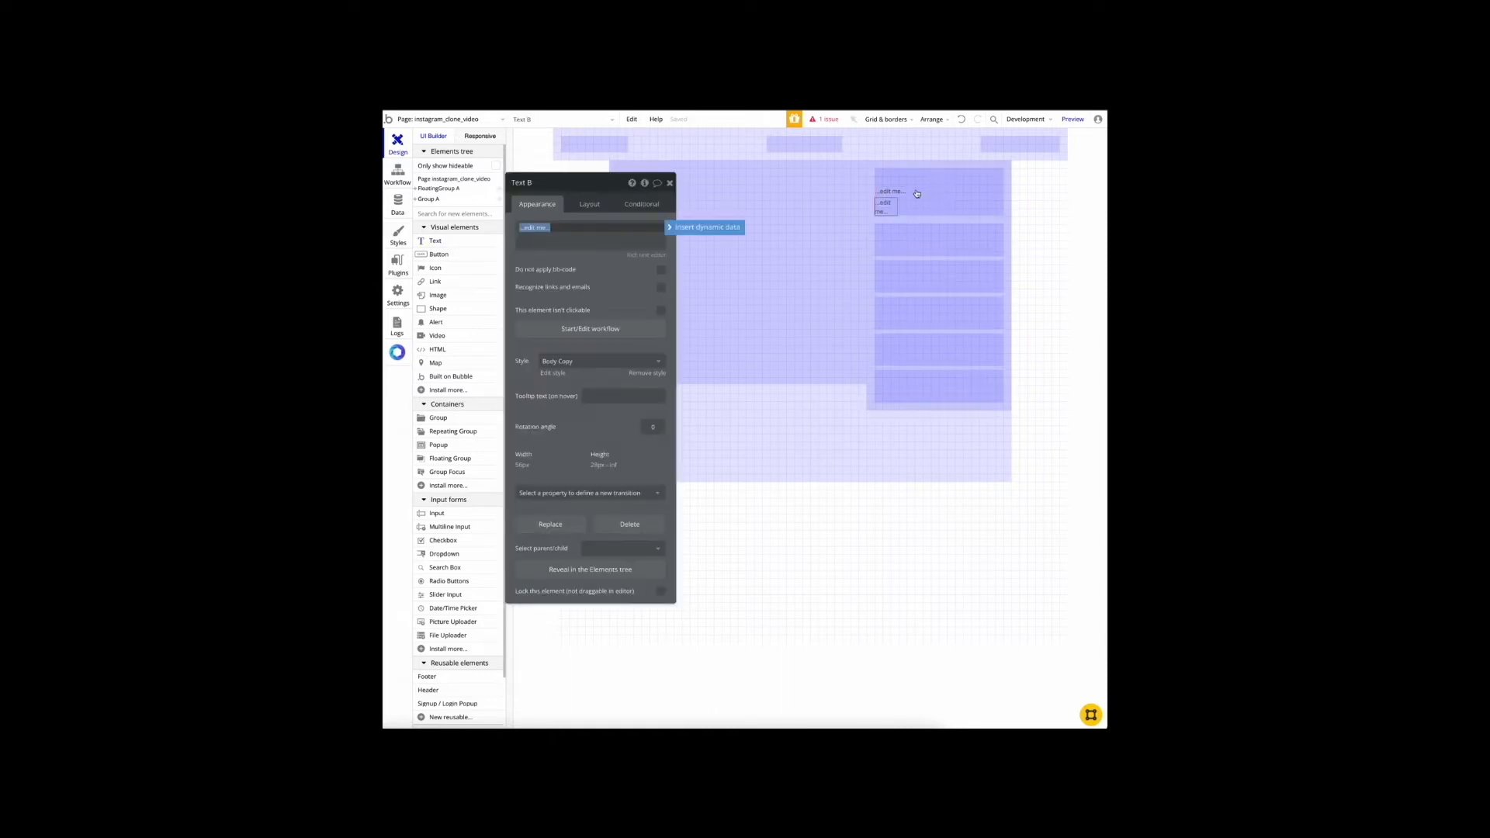
Step: Set the container layout of the topmost sidebar placeholder (Group G) to Row
left_click(917, 194)
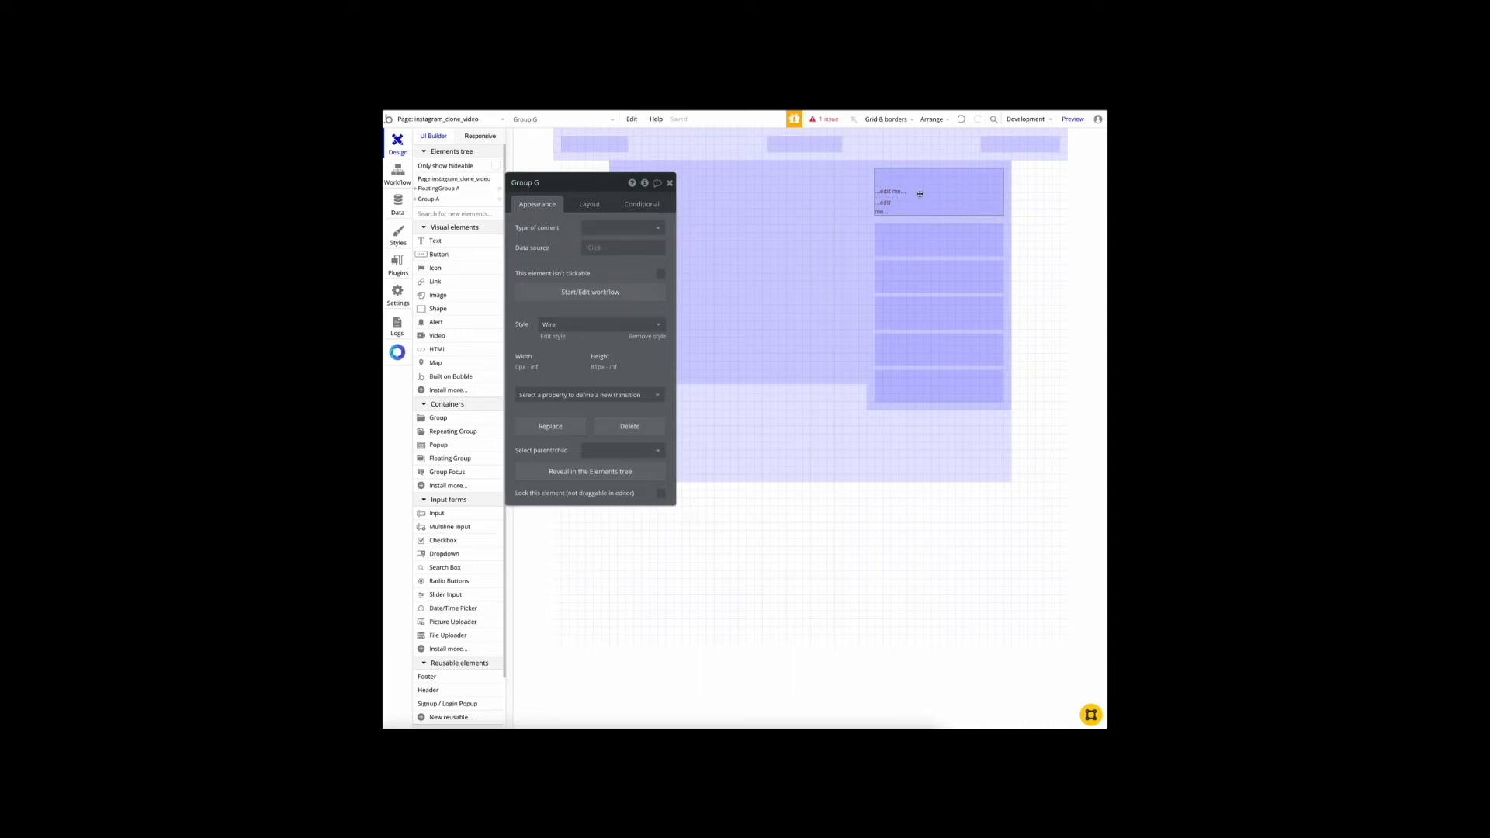
left_click(590, 205)
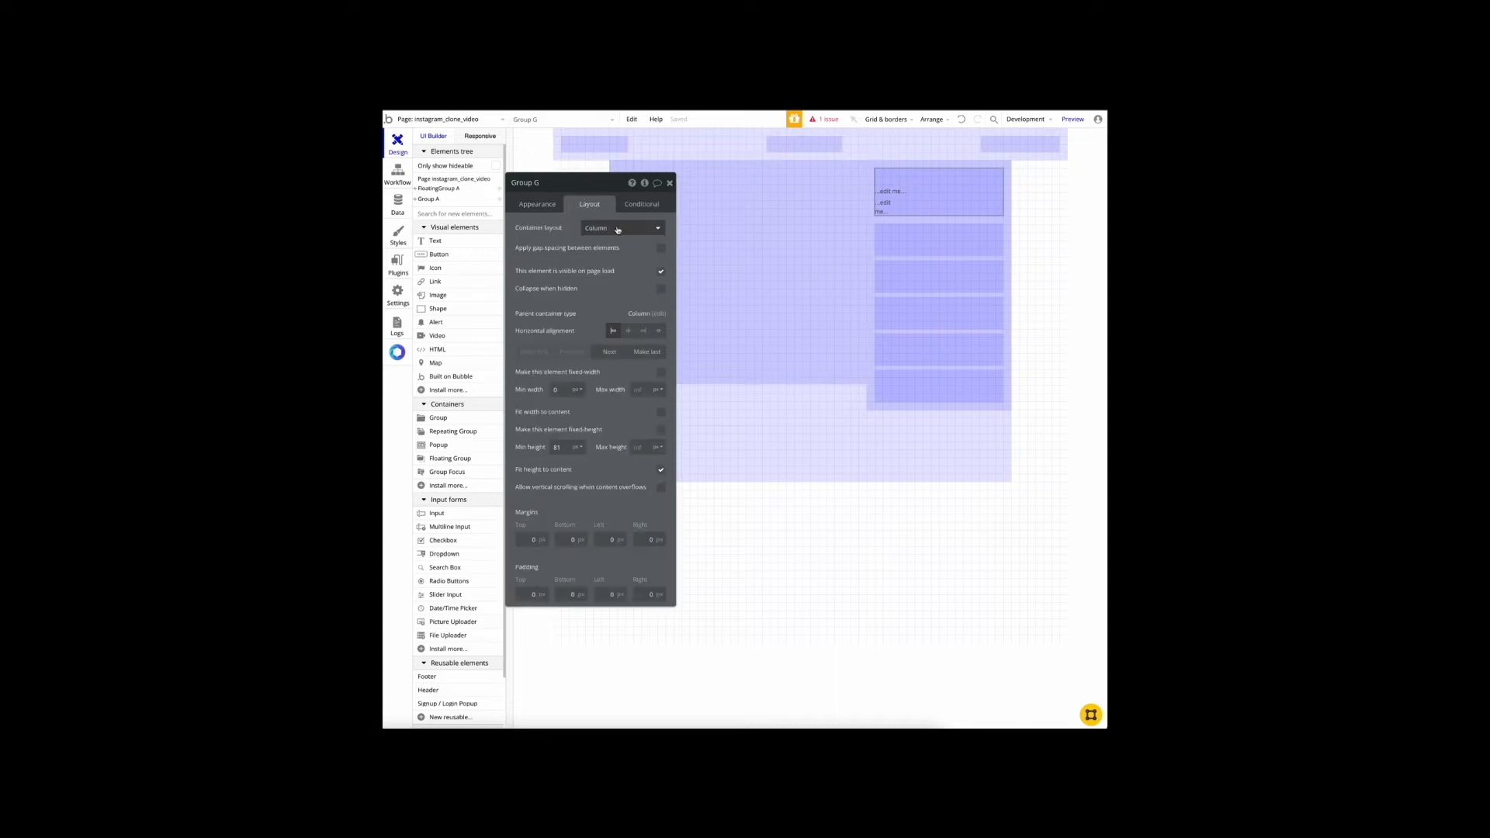
left_click(619, 229)
left_click(609, 276)
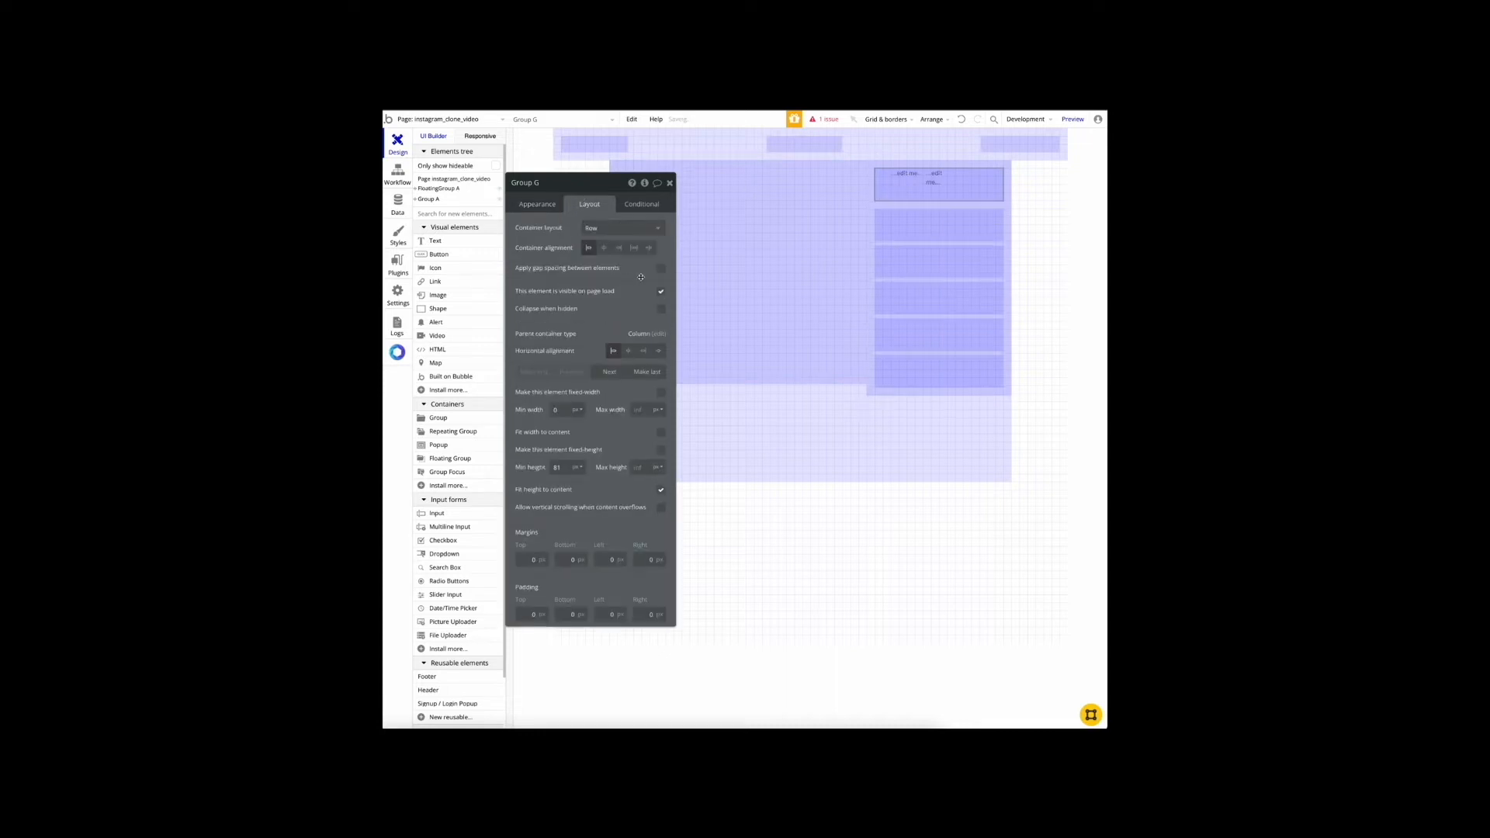
left_click(882, 178)
left_click(907, 177)
left_click(938, 176)
left_click(936, 179)
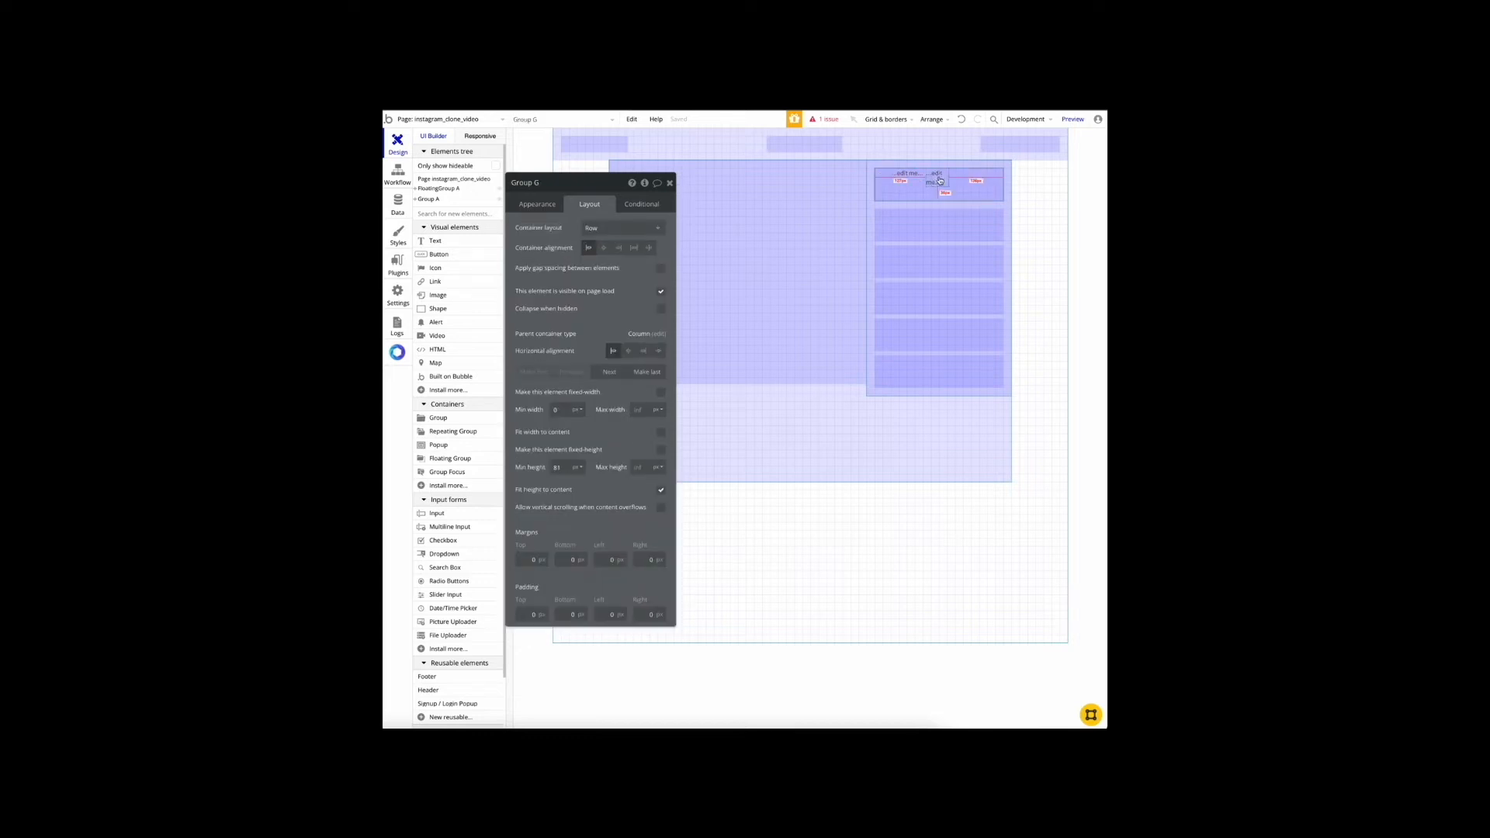
left_click(883, 205)
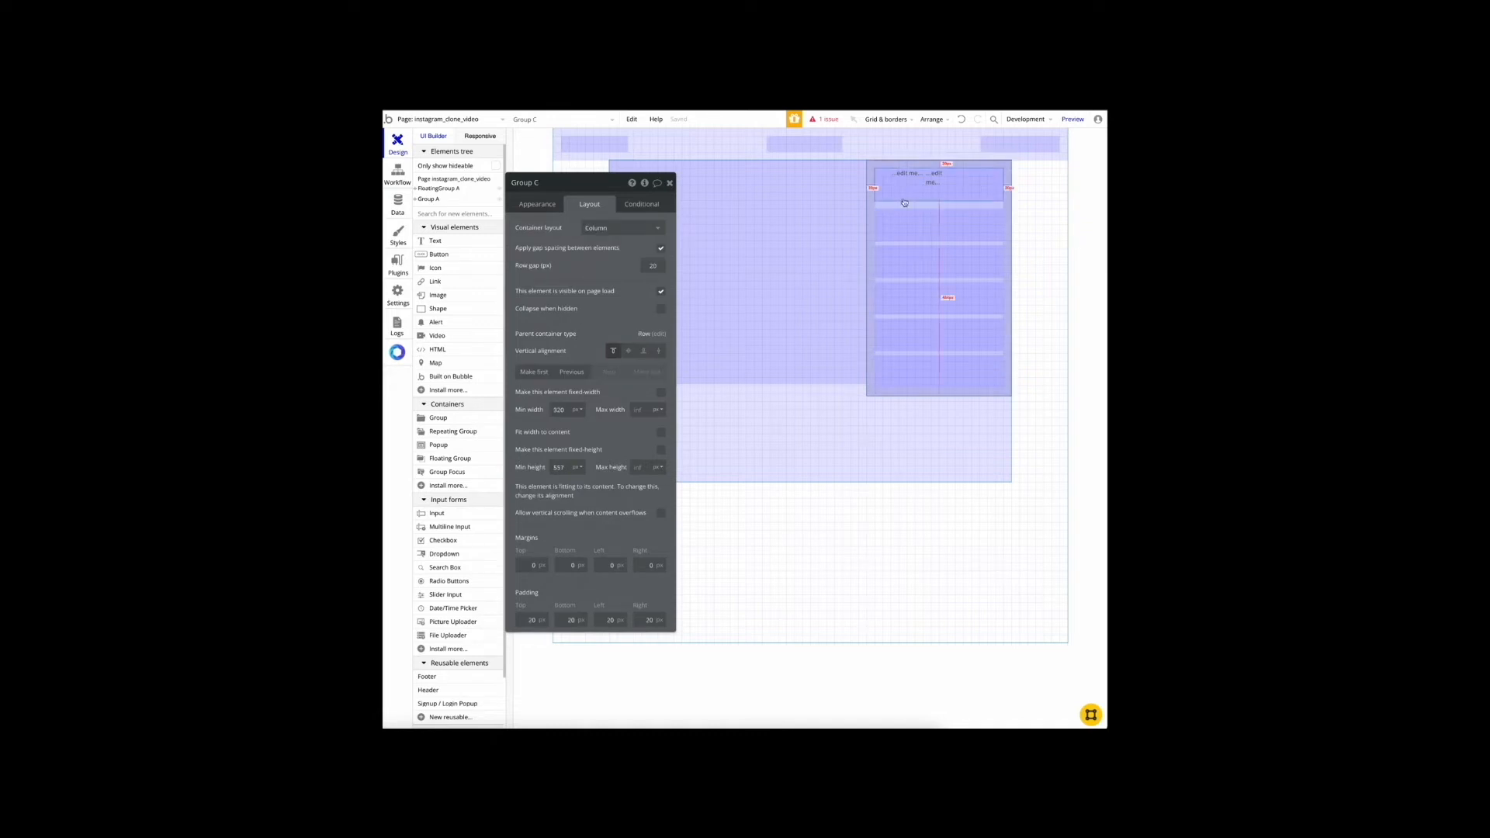
Step: Try gap spacing between the elements of the profile row (Group G), with a column gap of 20 px
left_click(967, 179)
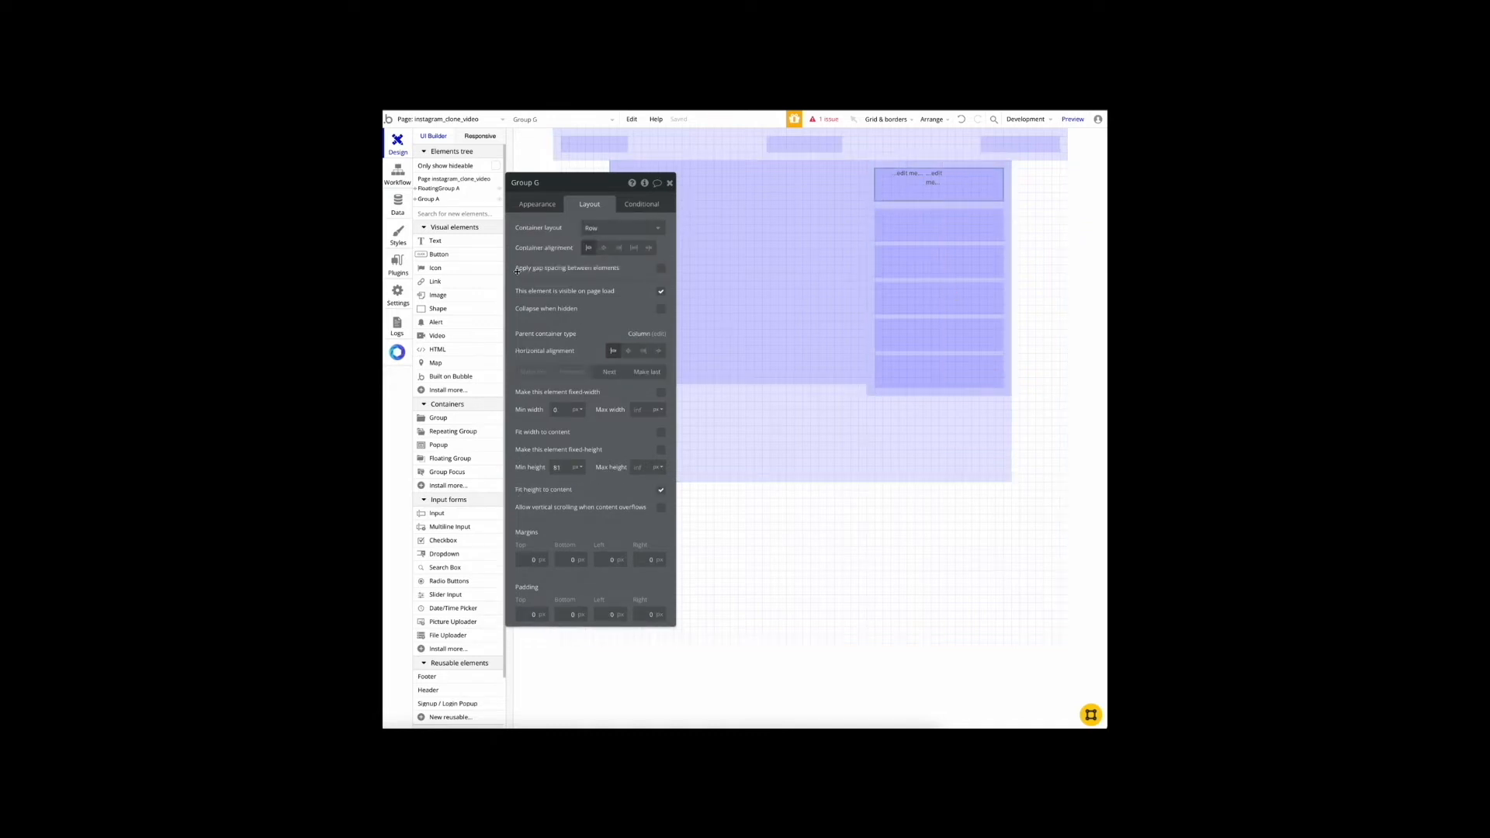
left_click(662, 268)
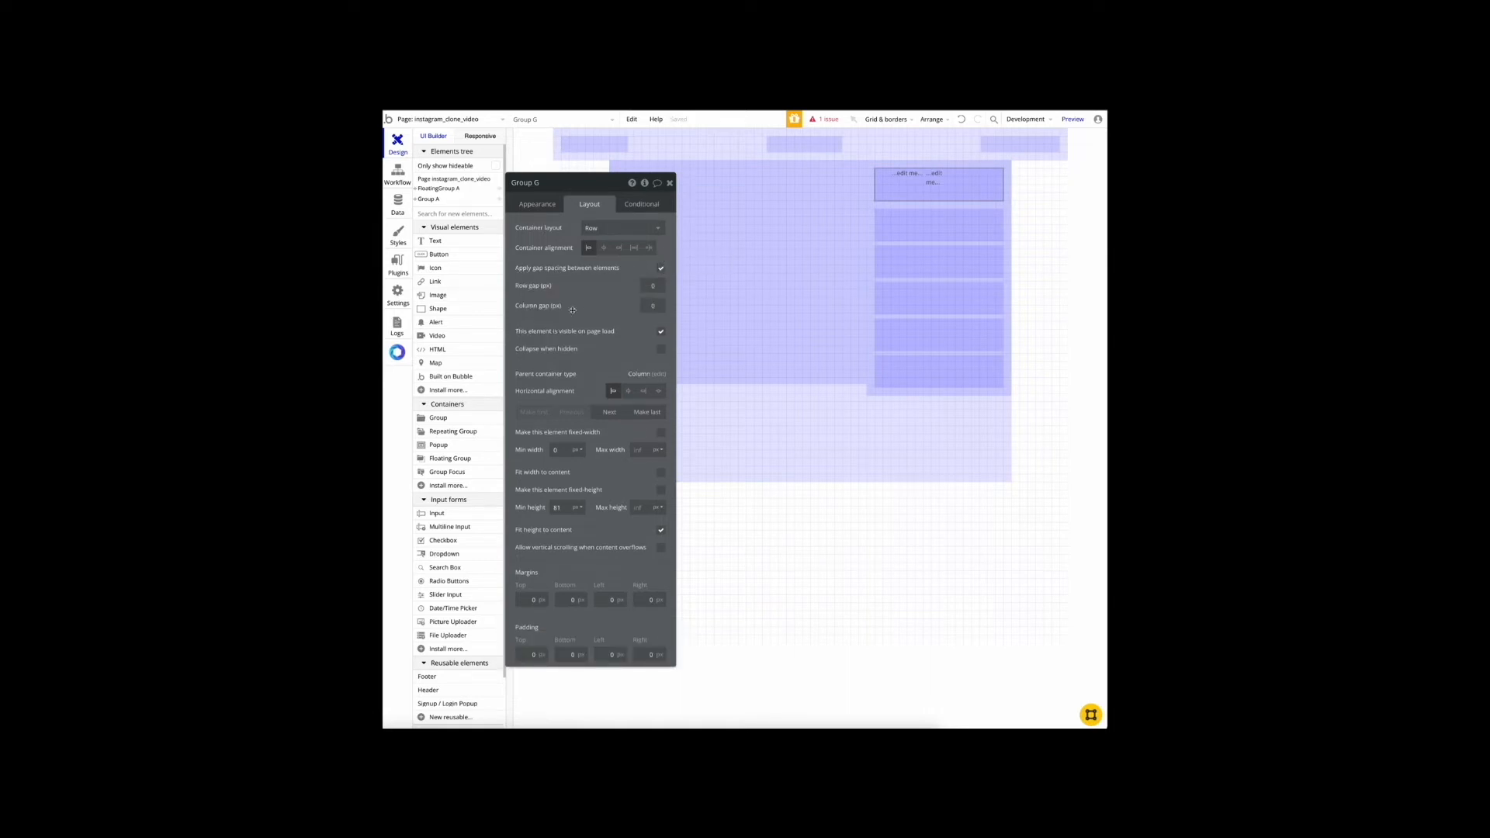
left_click(660, 307)
type("2")
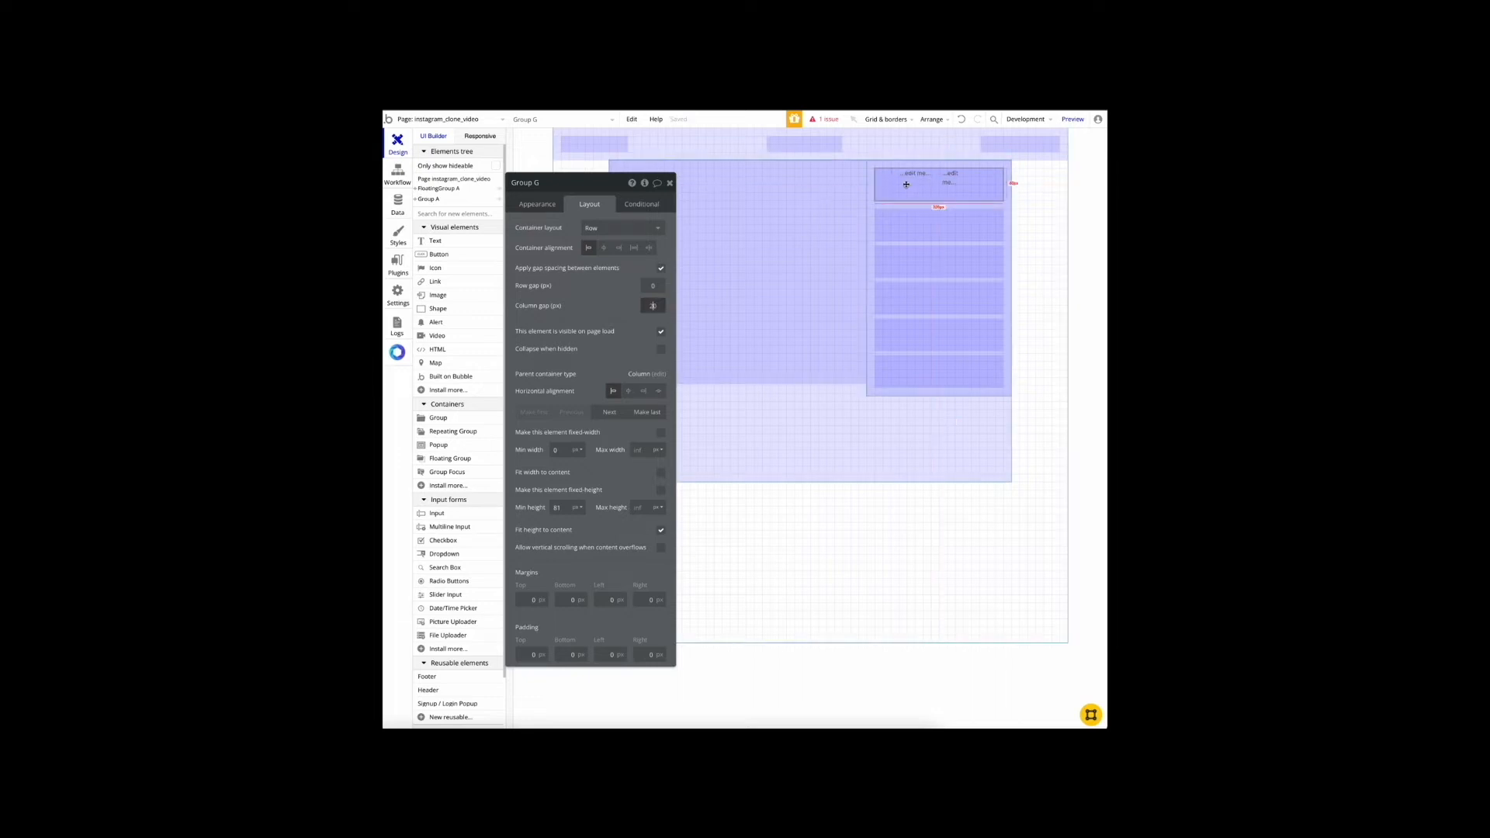
type("0")
Step: Turn off gap spacing in the profile row (Group G) and set its container alignment to space between, as in the header group
left_click(924, 134)
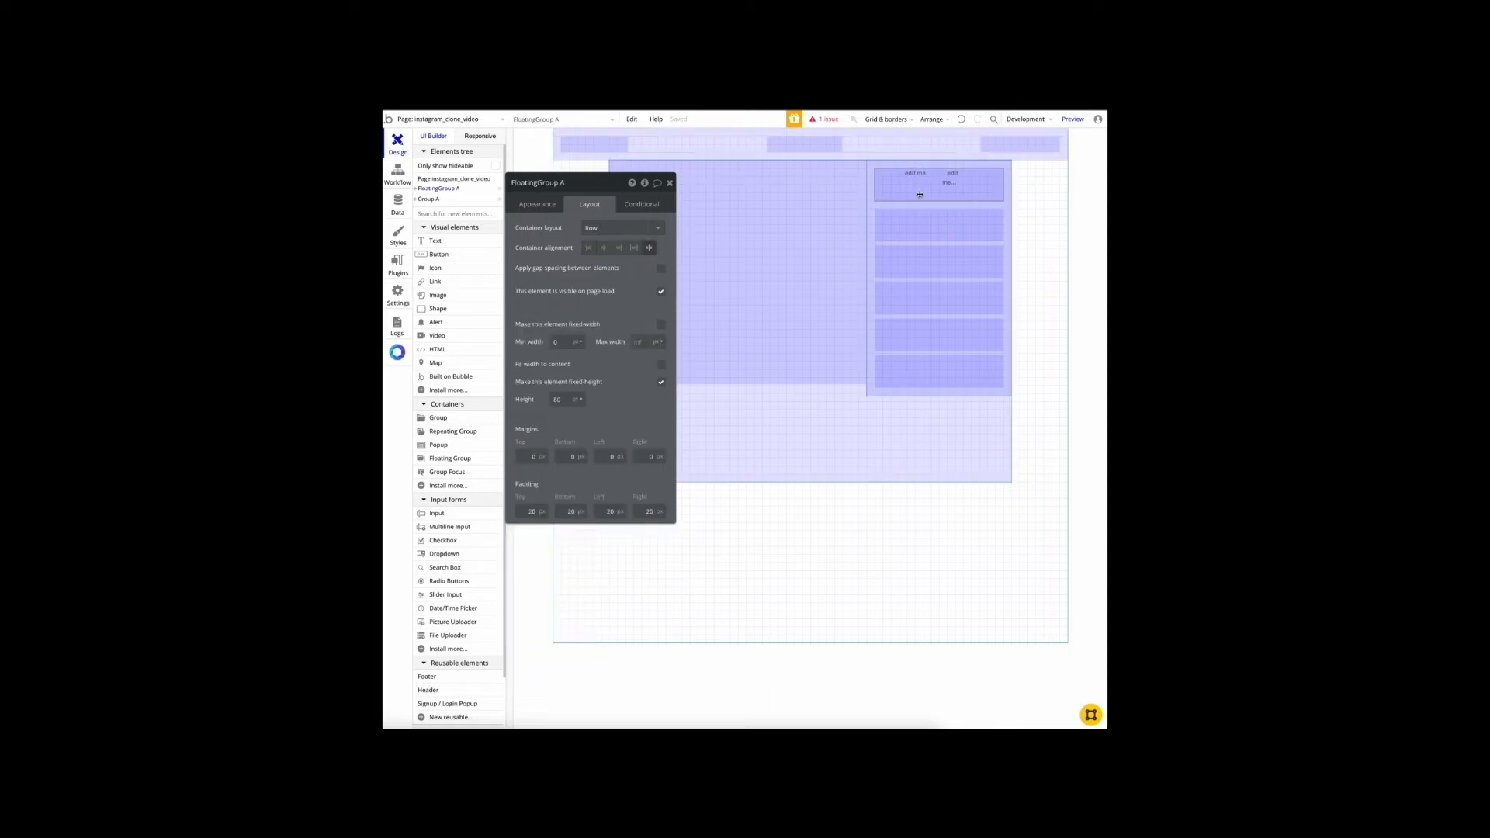
left_click(919, 194)
left_click(661, 270)
left_click(649, 248)
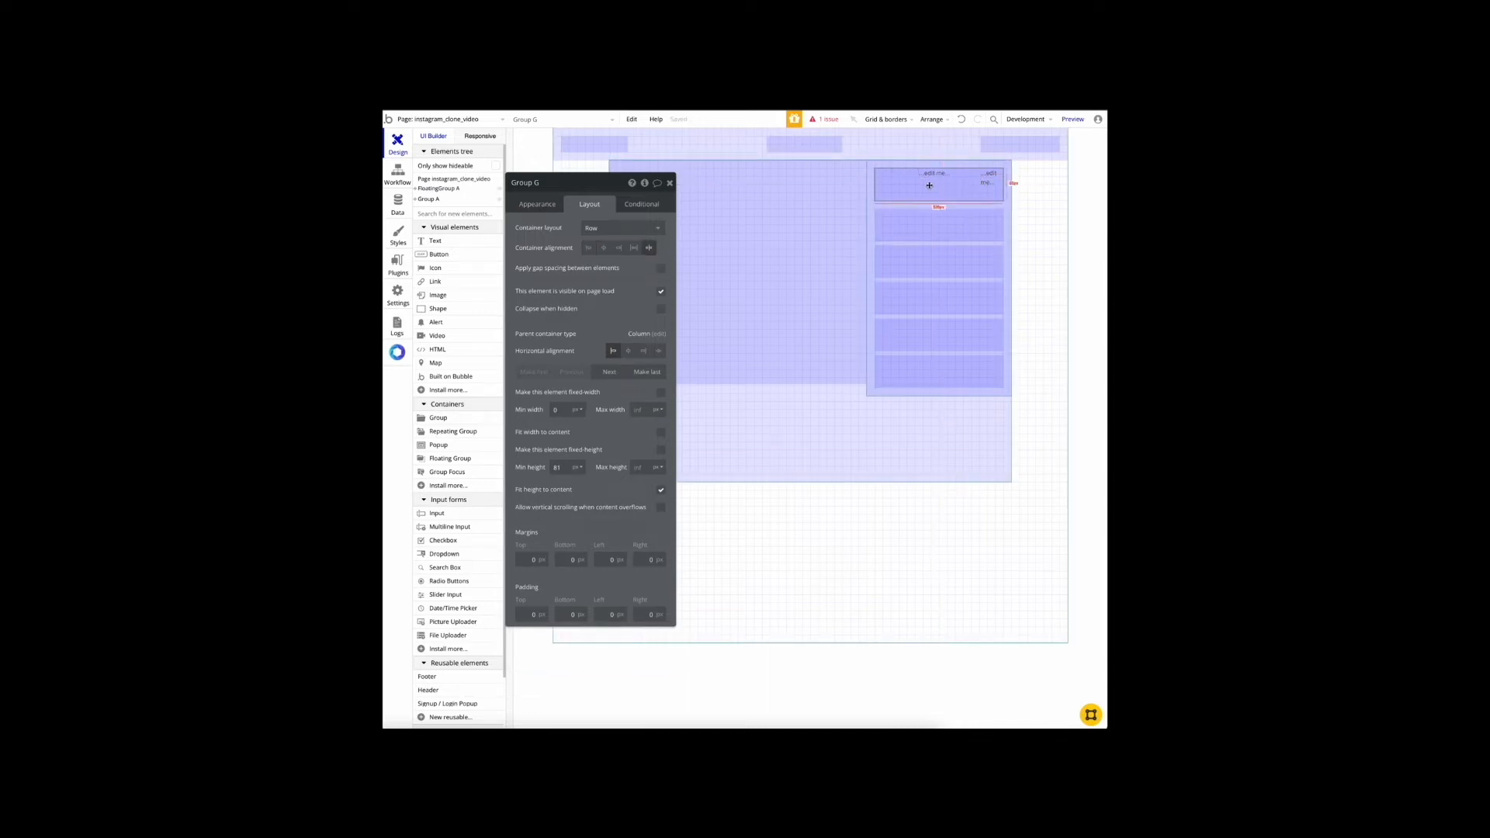
Step: Set the profile image's fixed height and width to 80 px each
left_click(882, 179)
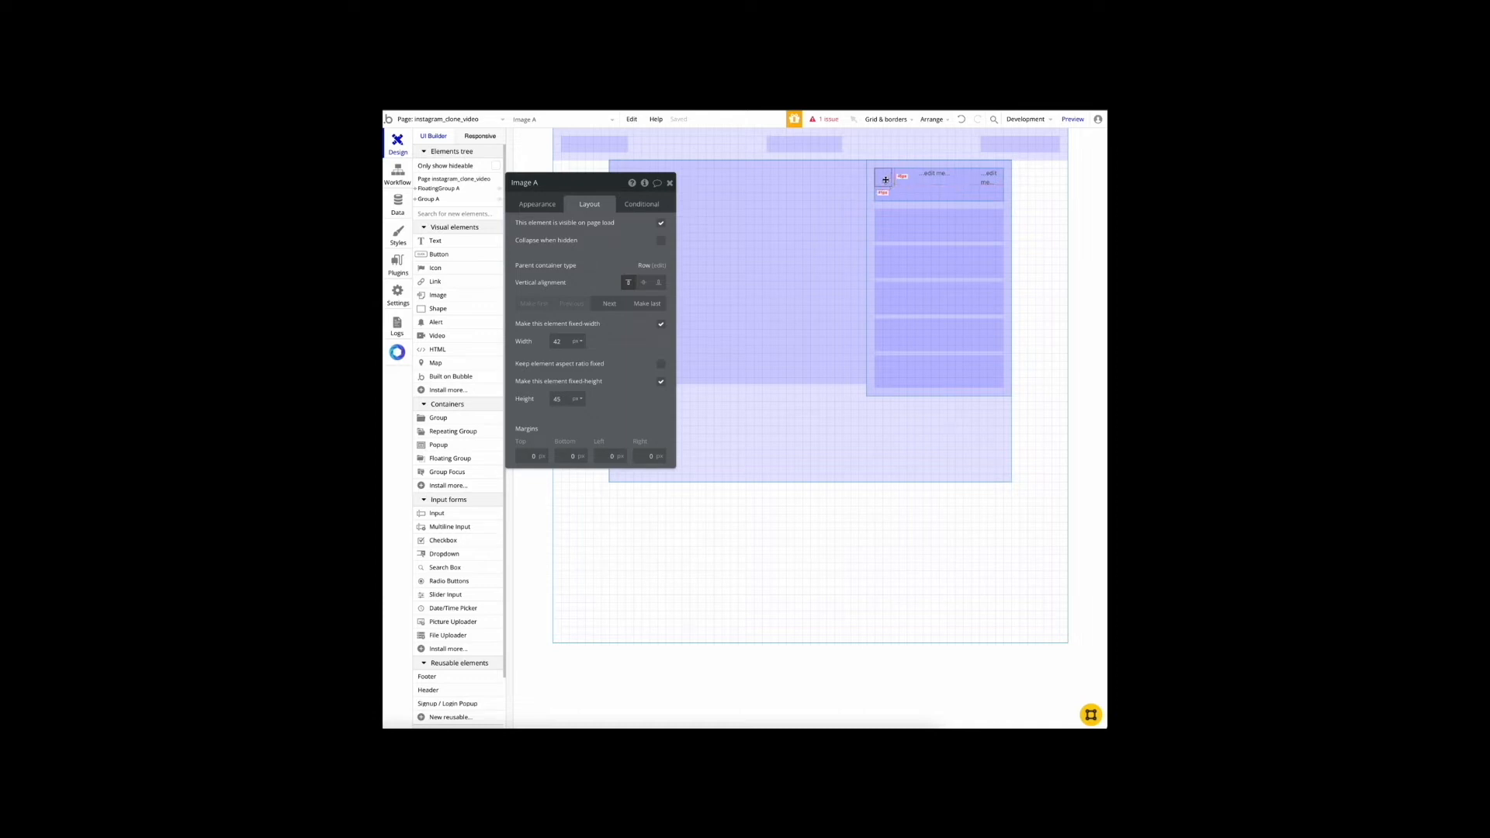
double_click(570, 400)
type("80")
double_click(572, 404)
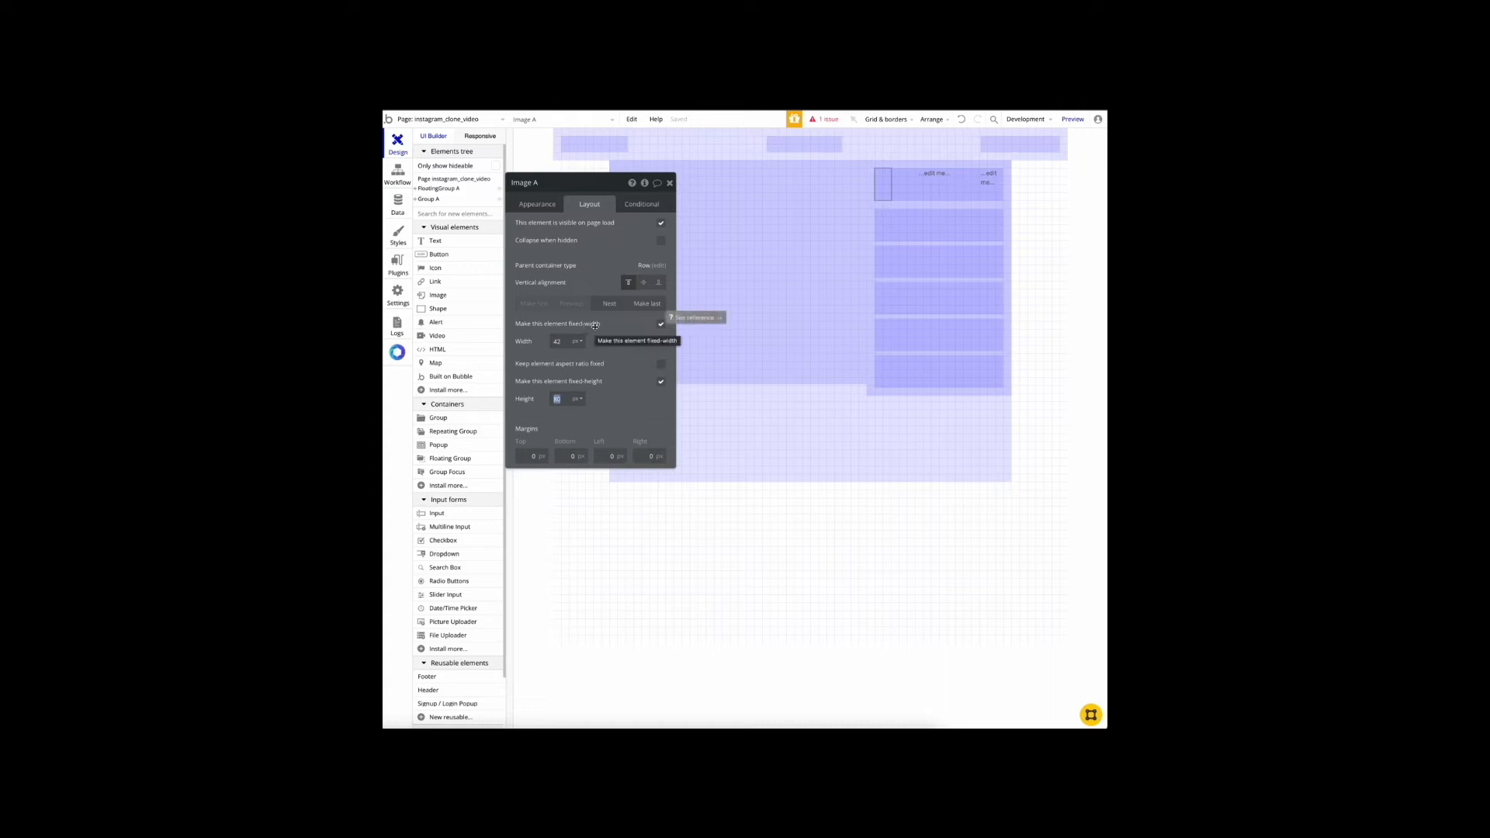
double_click(558, 342)
type("6")
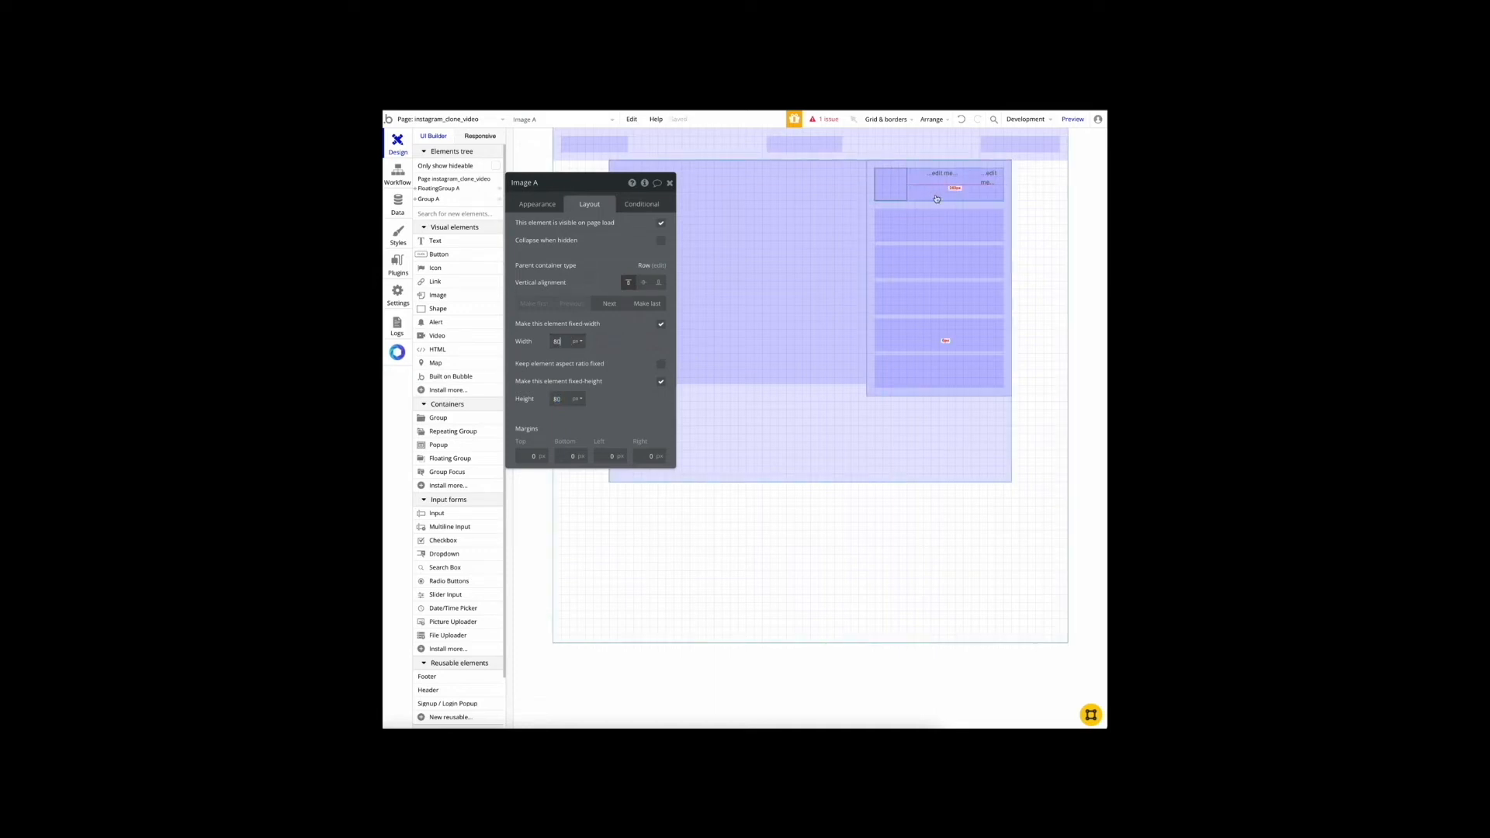
Step: Center both text elements of the profile row vertically
left_click(939, 172)
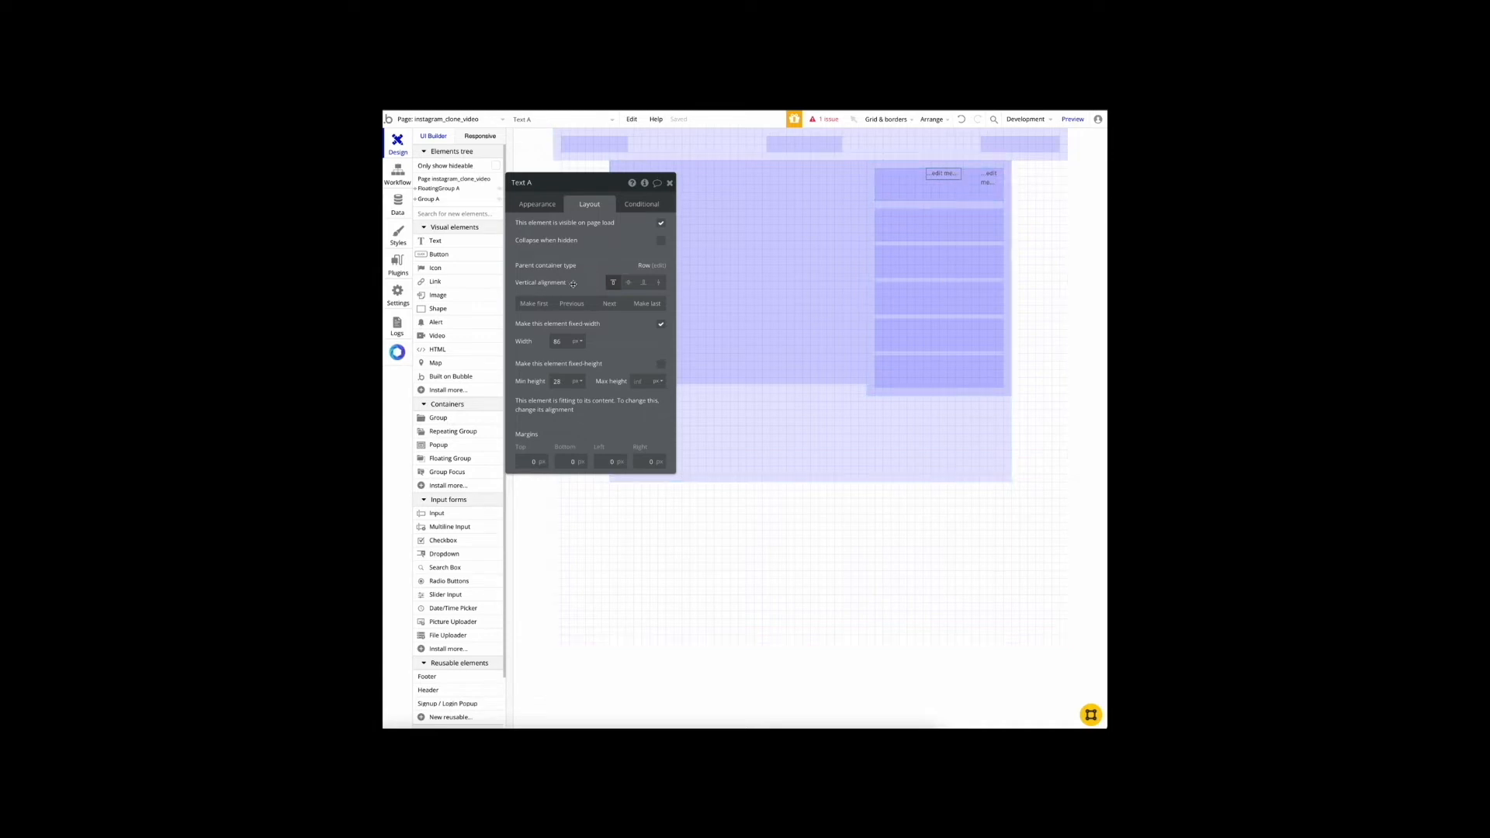
left_click(629, 282)
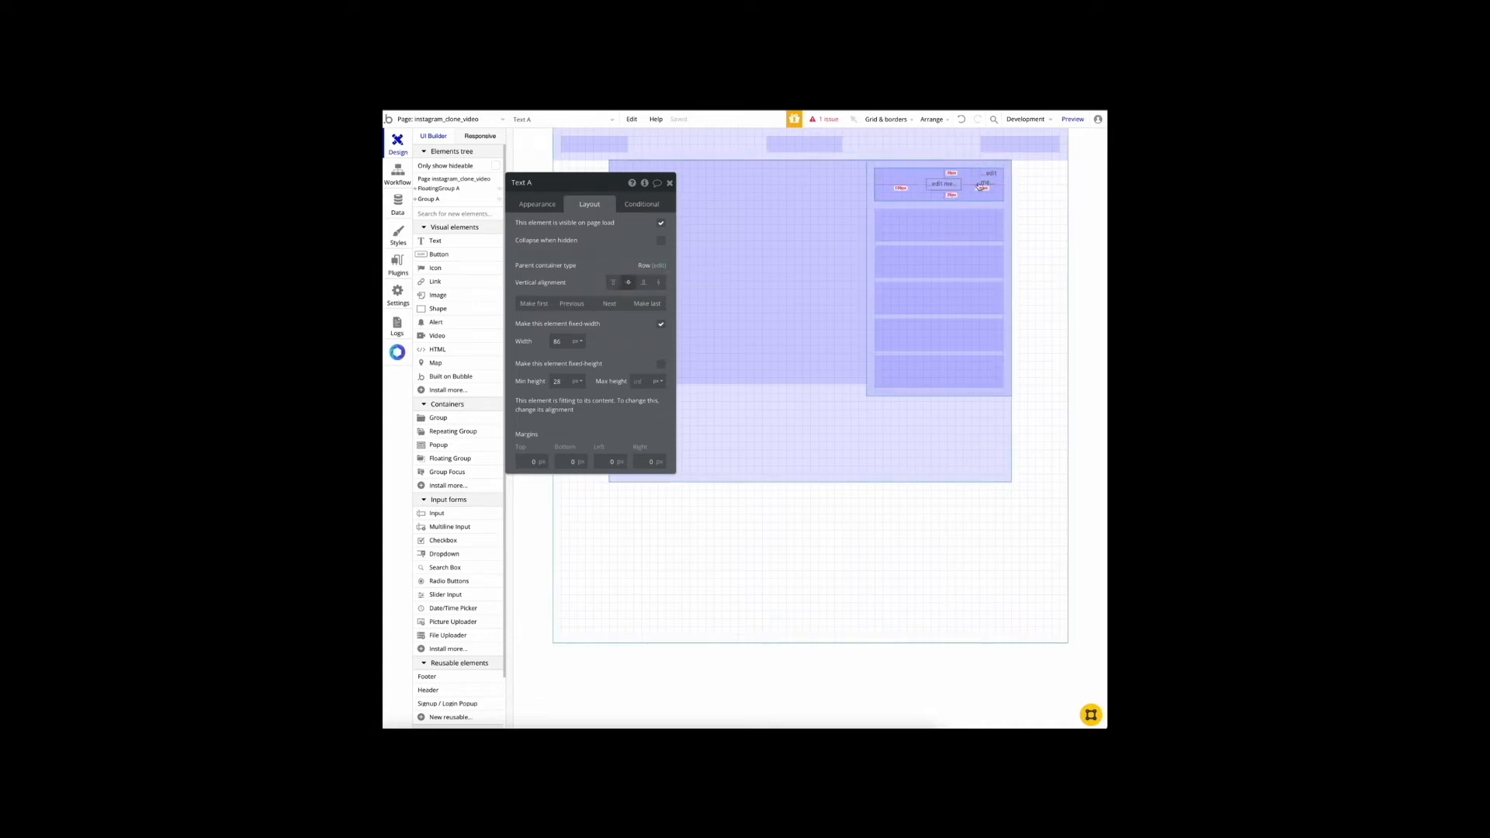
left_click(995, 178)
left_click(629, 282)
Step: Enter the profile owner's first name in the middle text and "Switch" in the last text of the profile row
left_click(948, 184)
left_click(558, 209)
triple_click(583, 224)
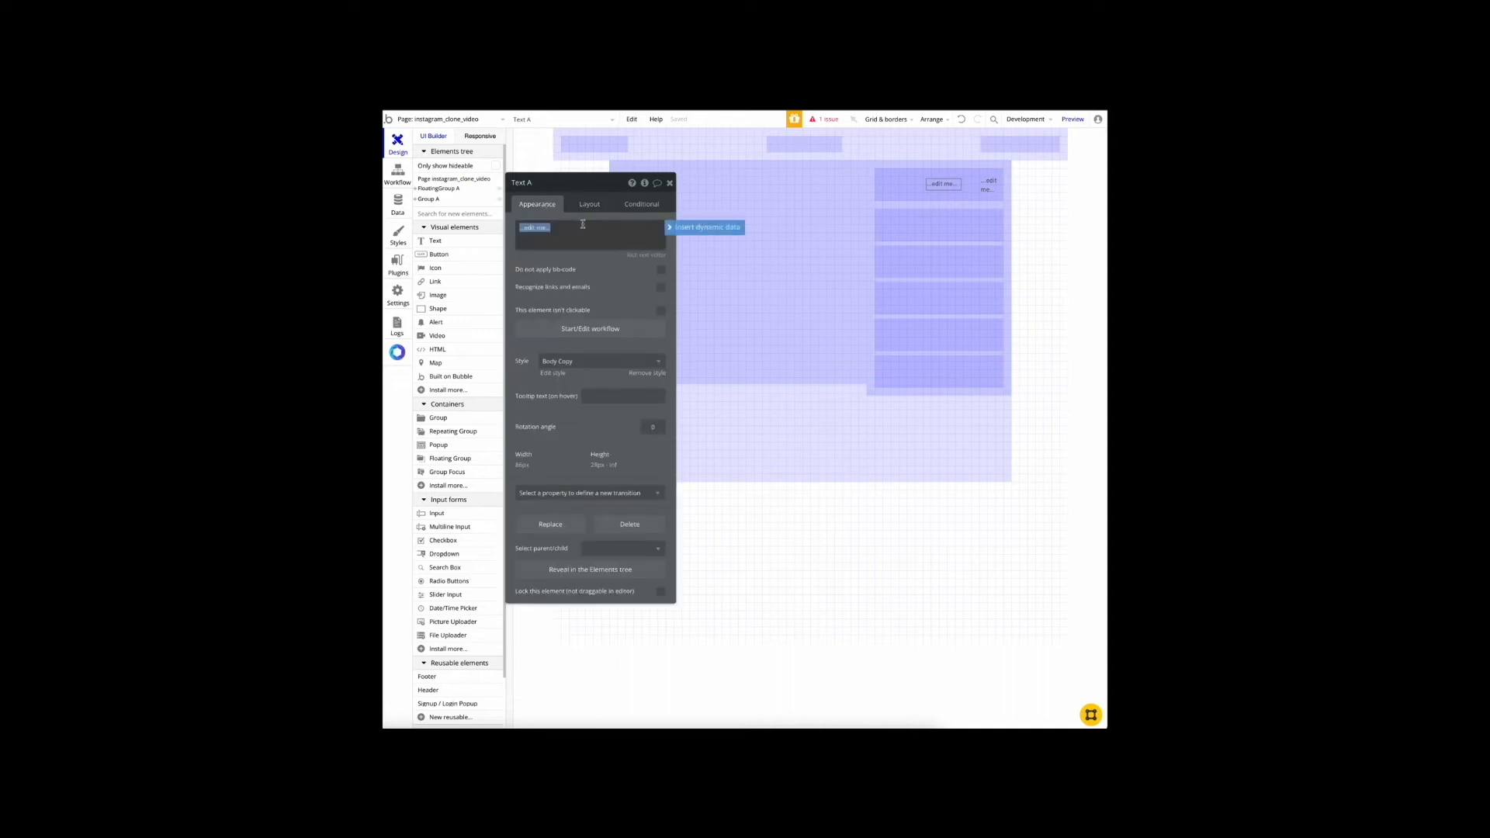
type("Paul")
left_click(988, 184)
type("Switch")
Step: Upload the portrait photo file as the static image of the profile row's image element
left_click(933, 184)
left_click(894, 189)
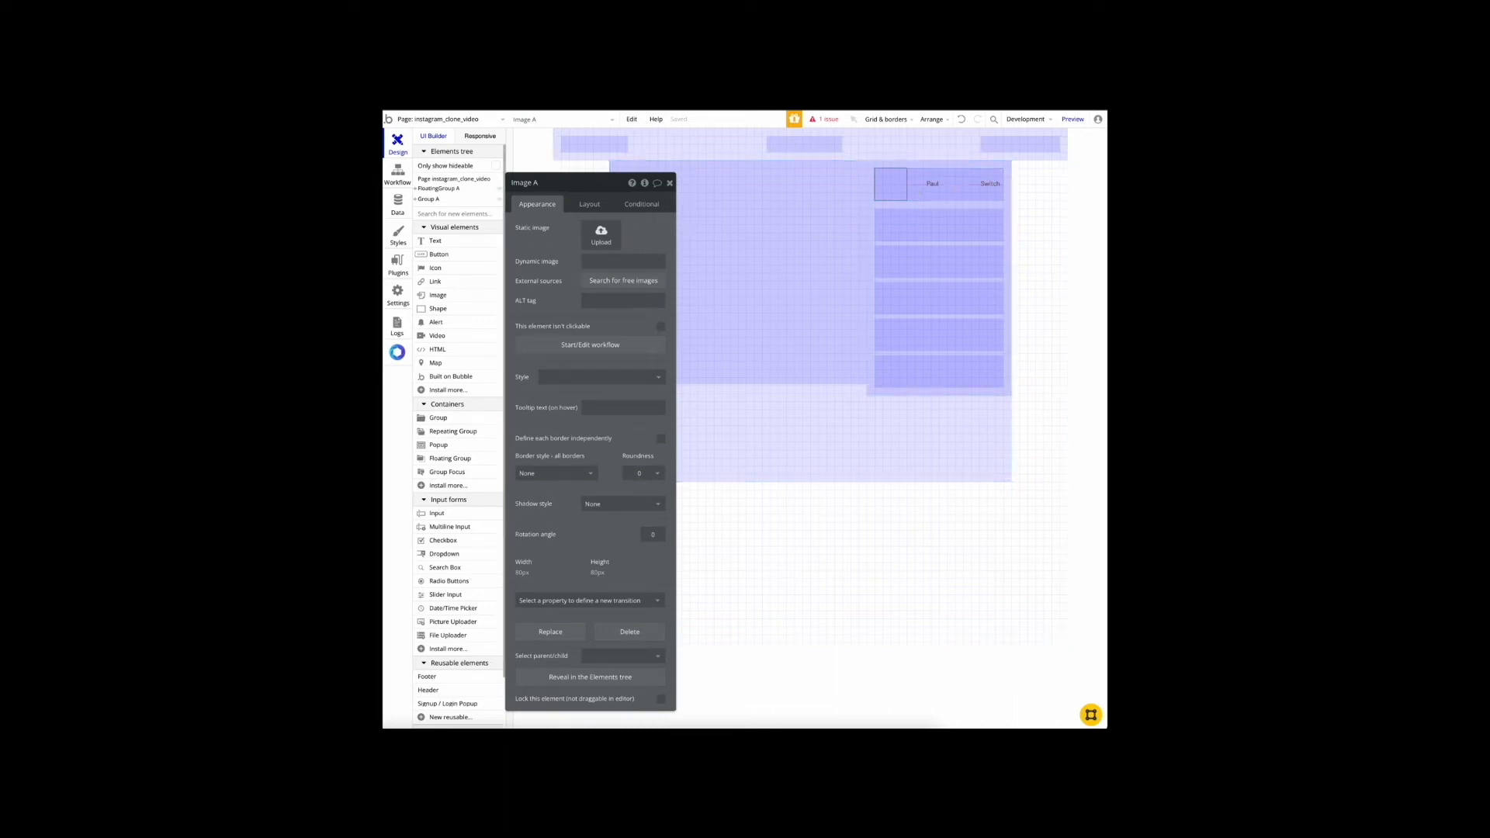
left_click(601, 234)
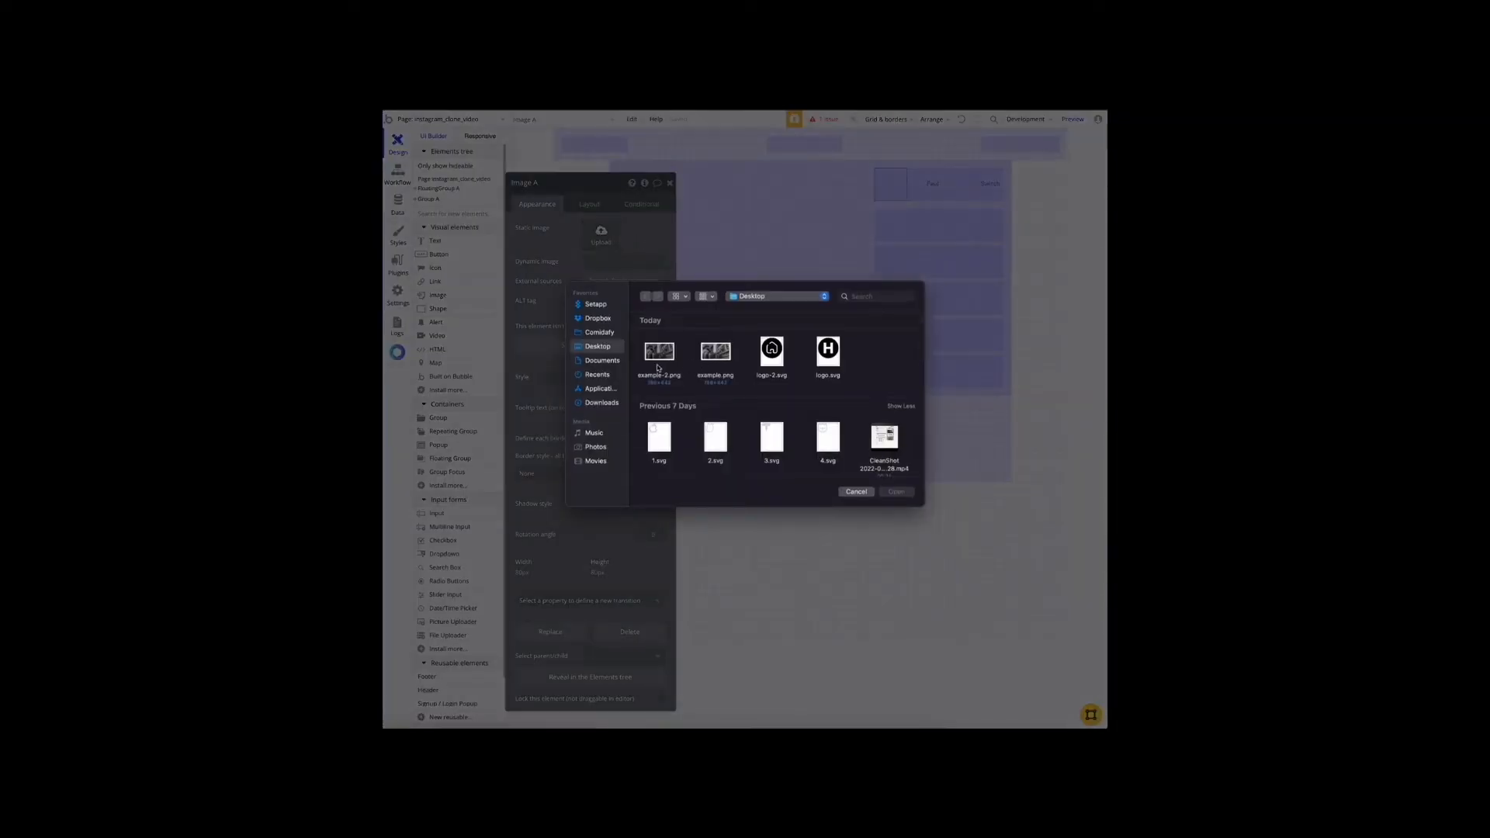
scroll(732, 401, "down", 5)
double_click(715, 404)
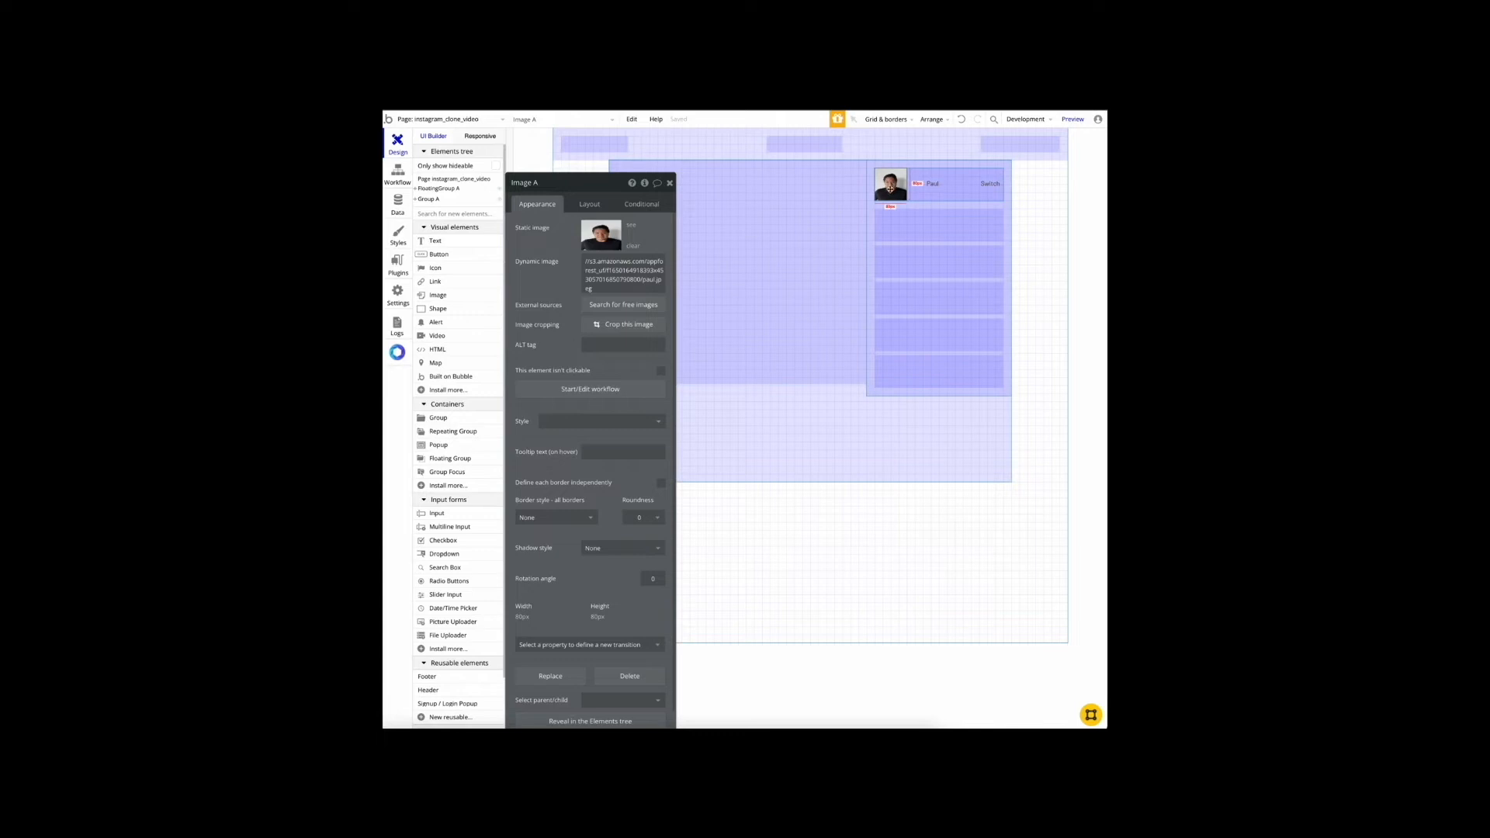
Step: Increase the profile image's border roundness so that the photo is cropped to a circle
scroll(598, 211, "down", 1)
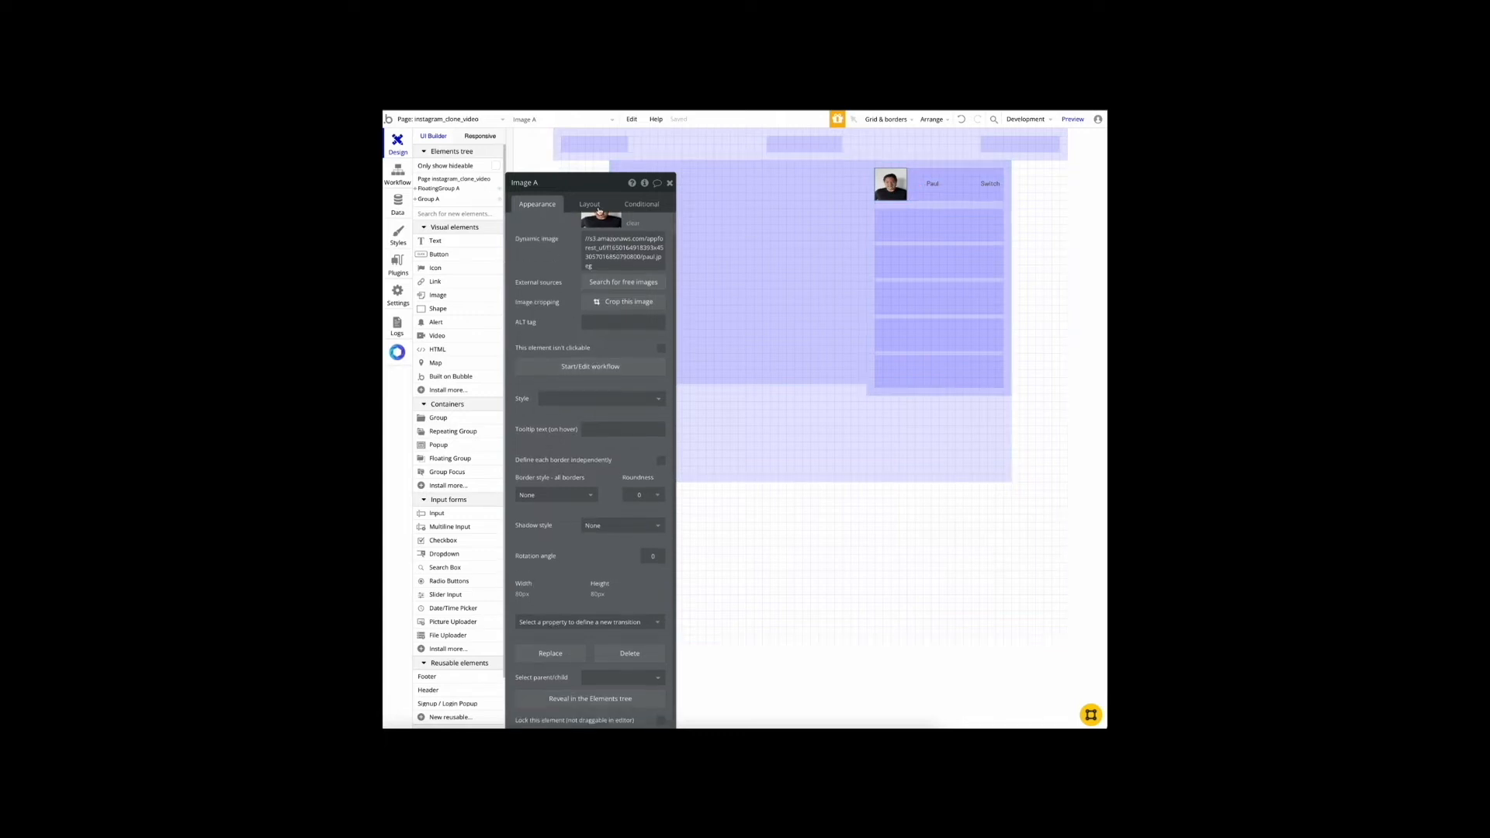
left_click(599, 205)
left_click(537, 204)
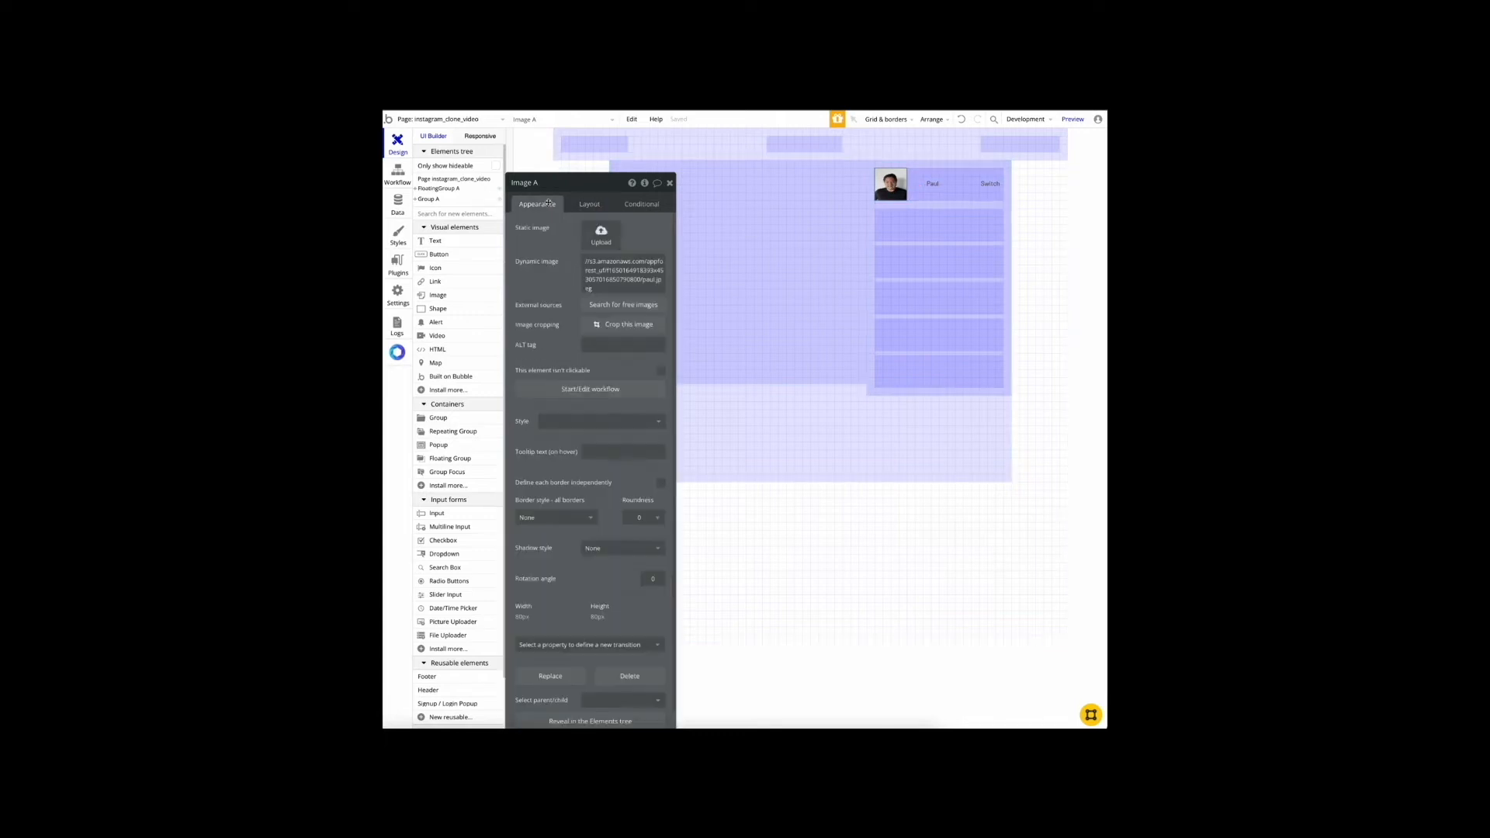
scroll(633, 459, "down", 1)
left_click(640, 493)
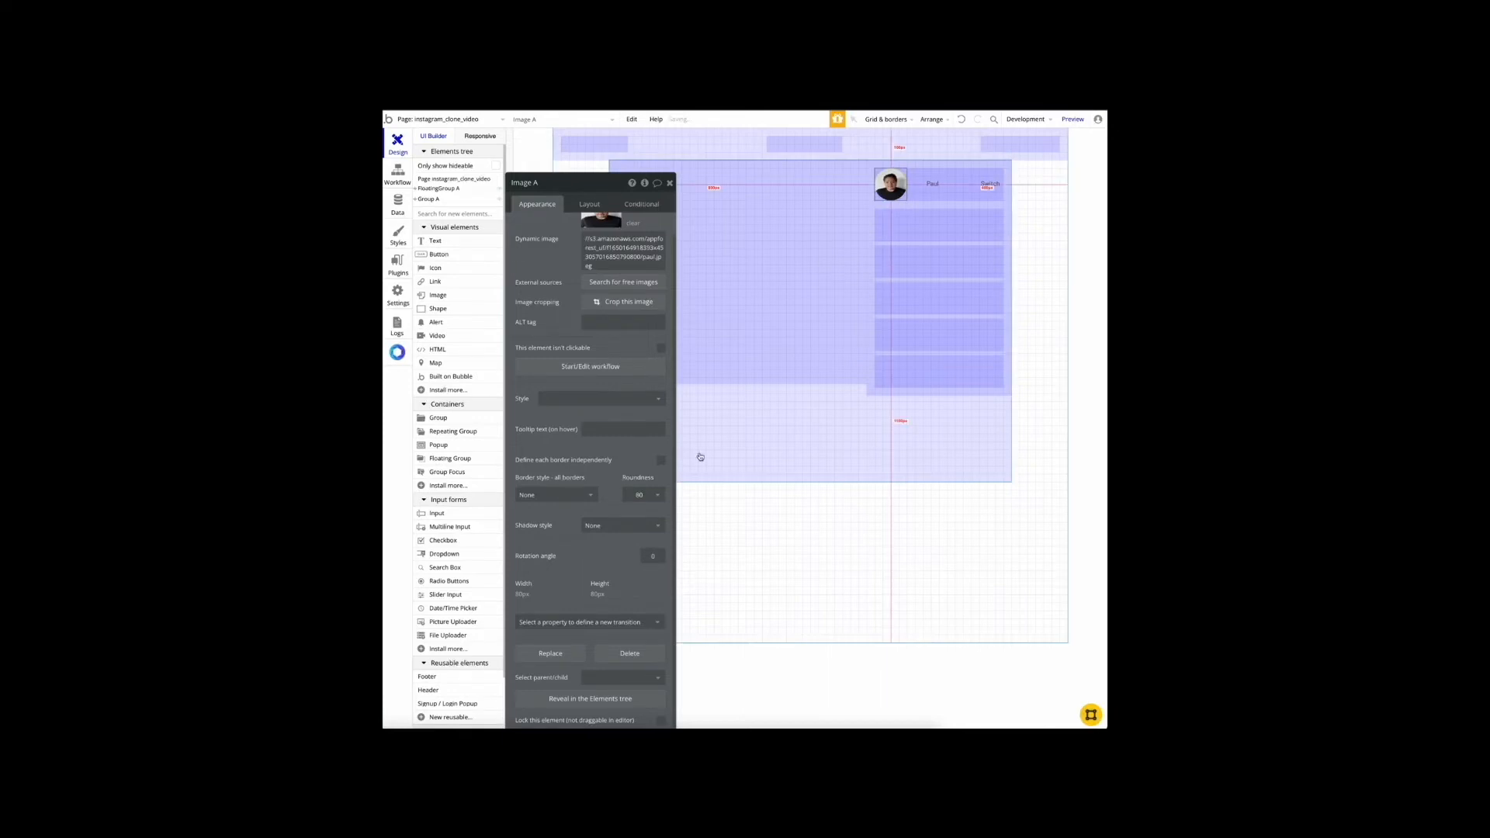
Step: Replace the profile row's middle text with the username used on the Instagram page
left_click(944, 186)
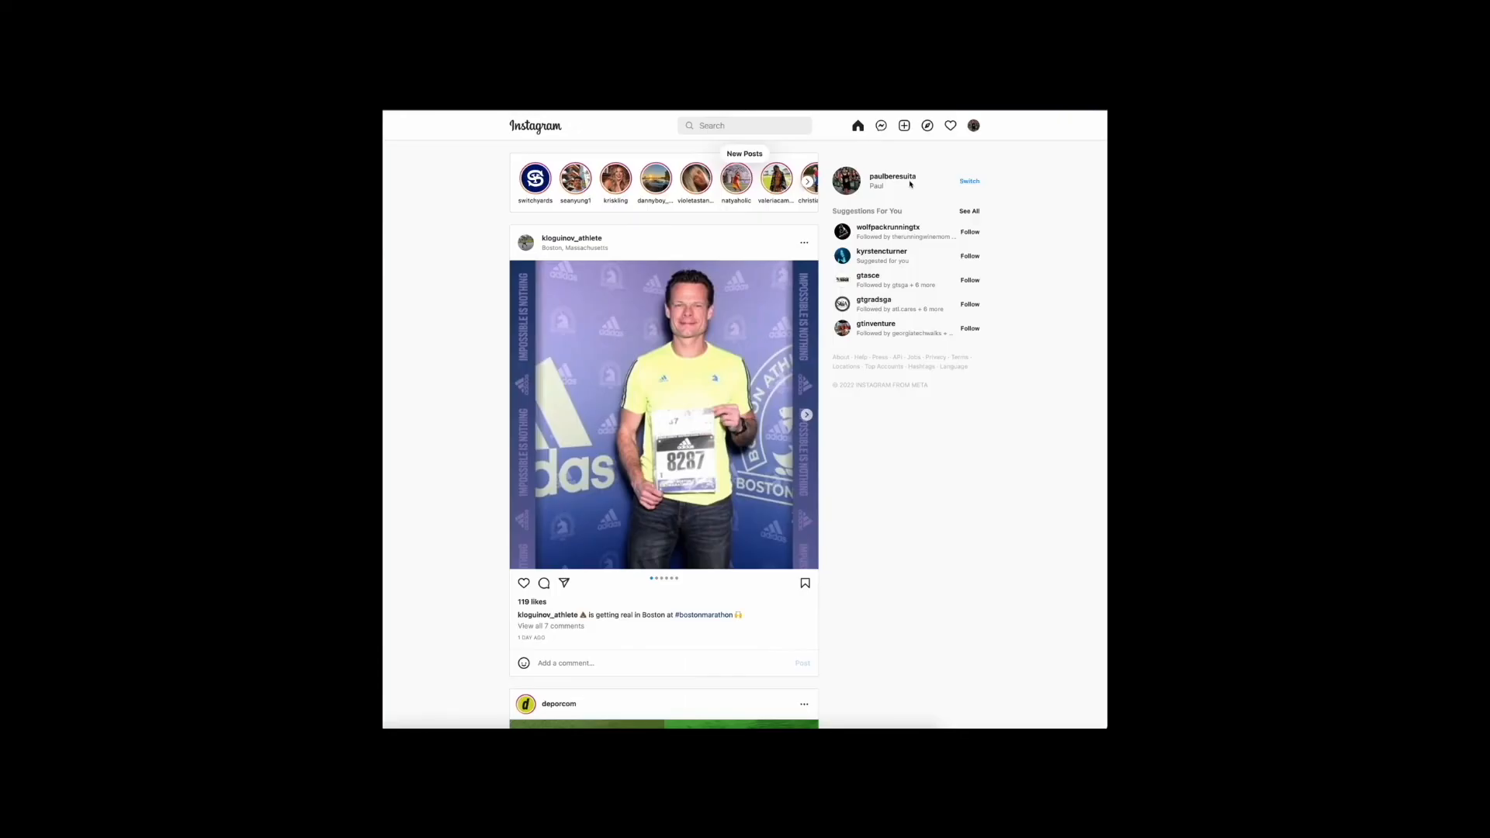
left_click_drag(918, 178, 866, 178)
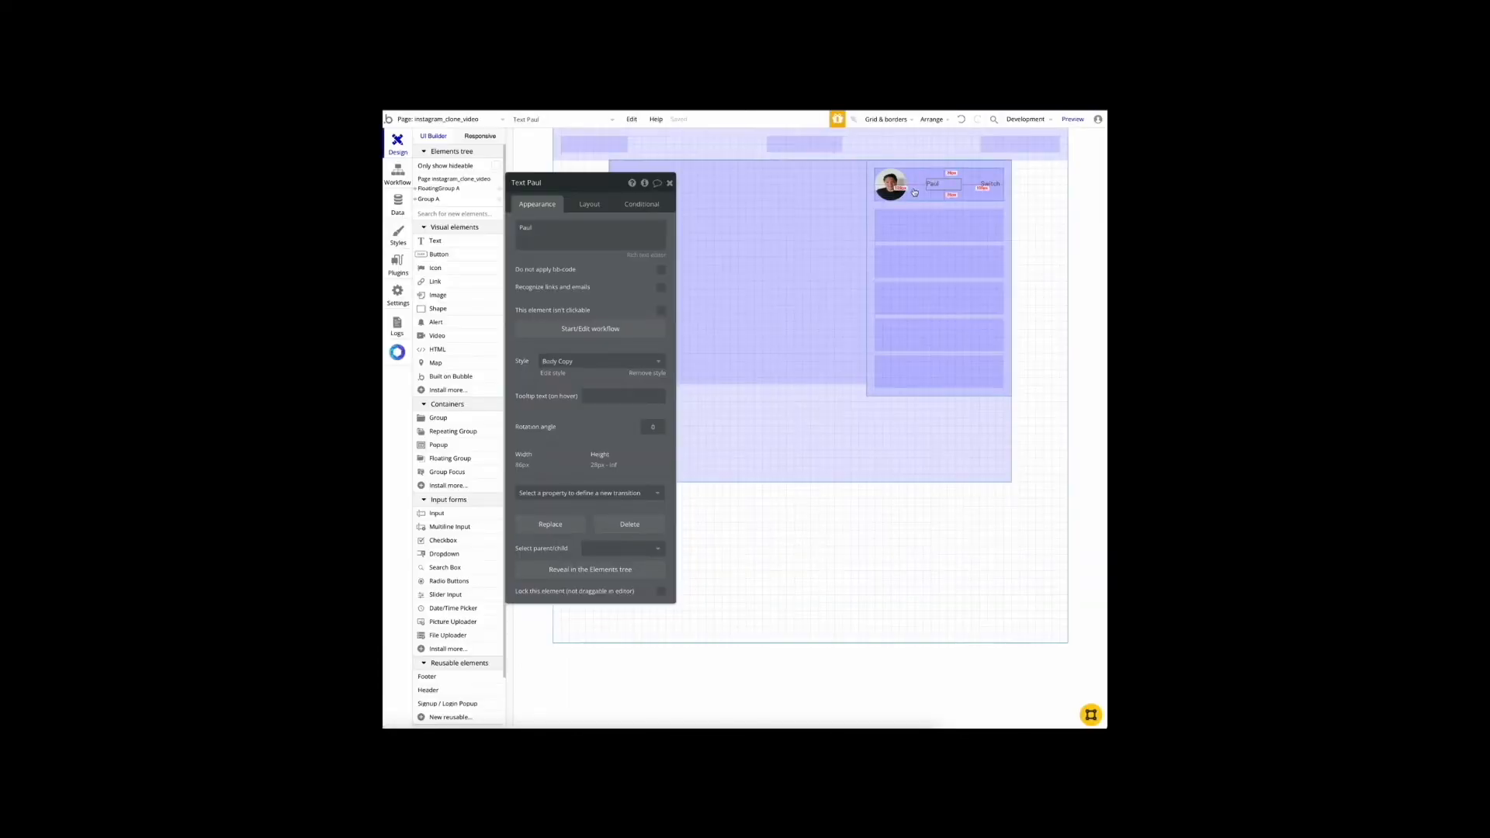
double_click(553, 228)
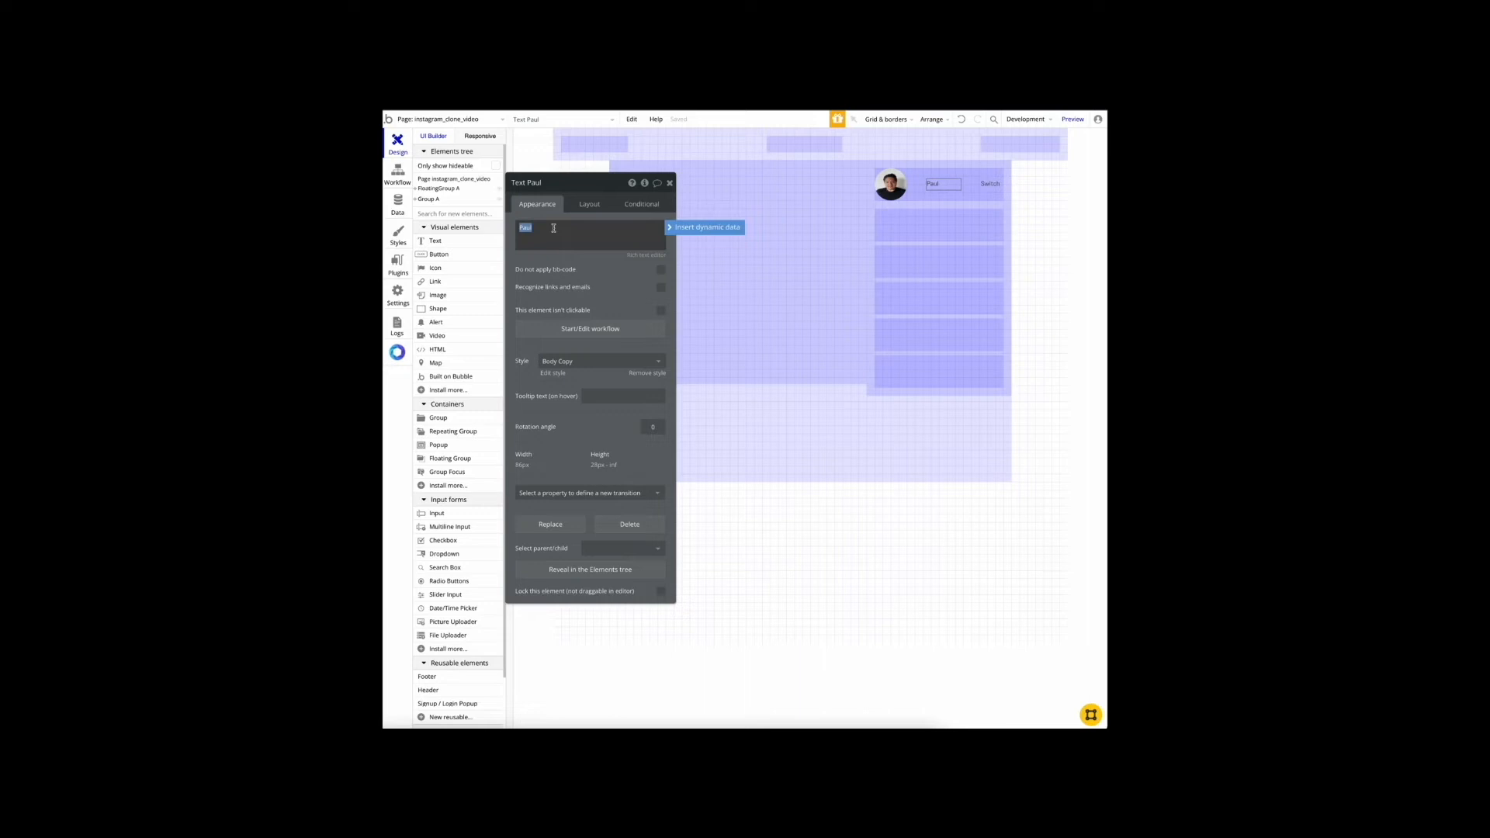
type("paulb")
Step: Remove the Body Copy style from the username text and set its font to Inter (700)
left_click(641, 375)
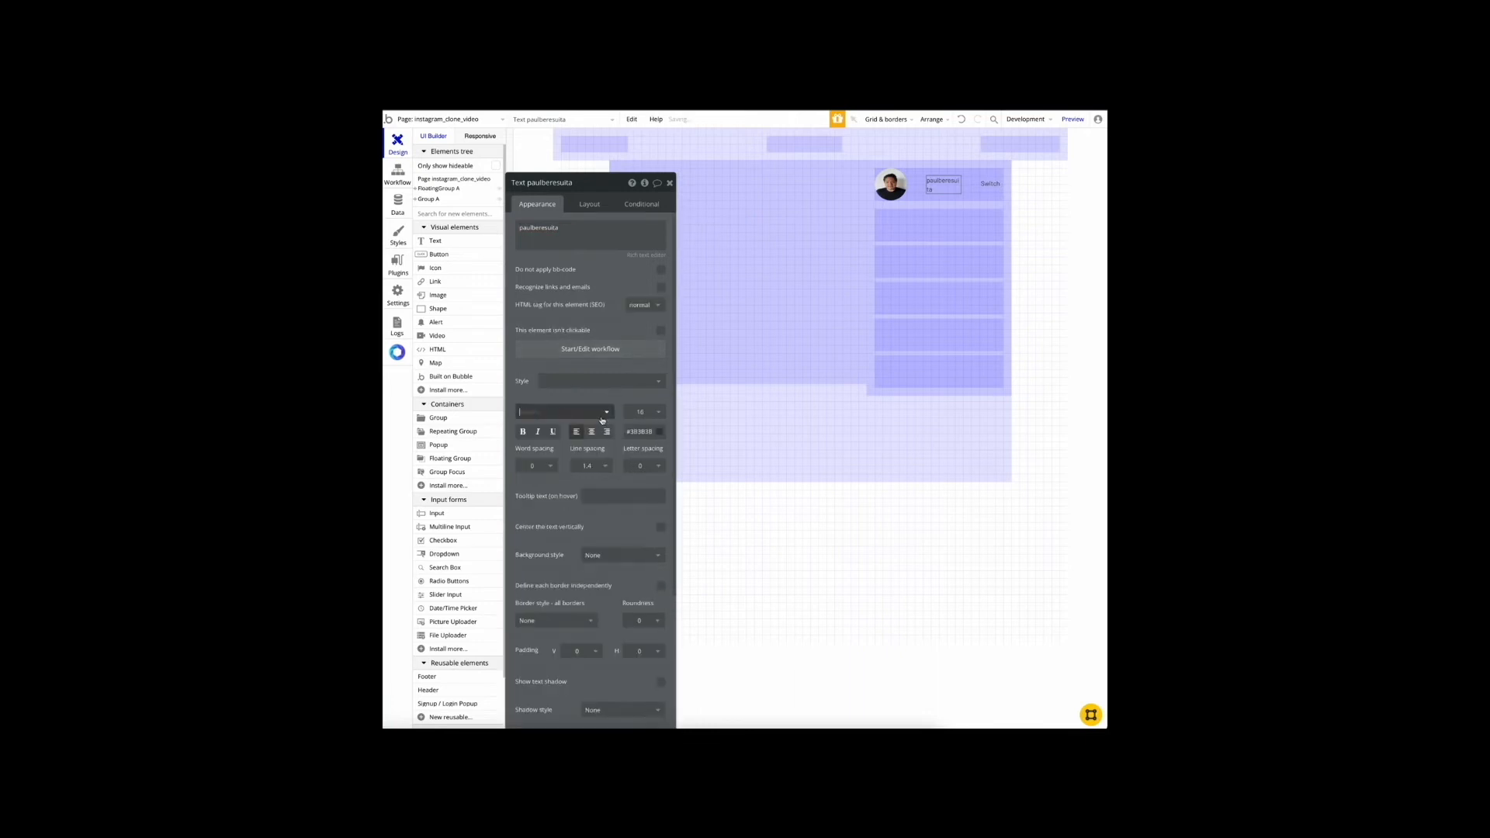
left_click(602, 420)
type("Inter")
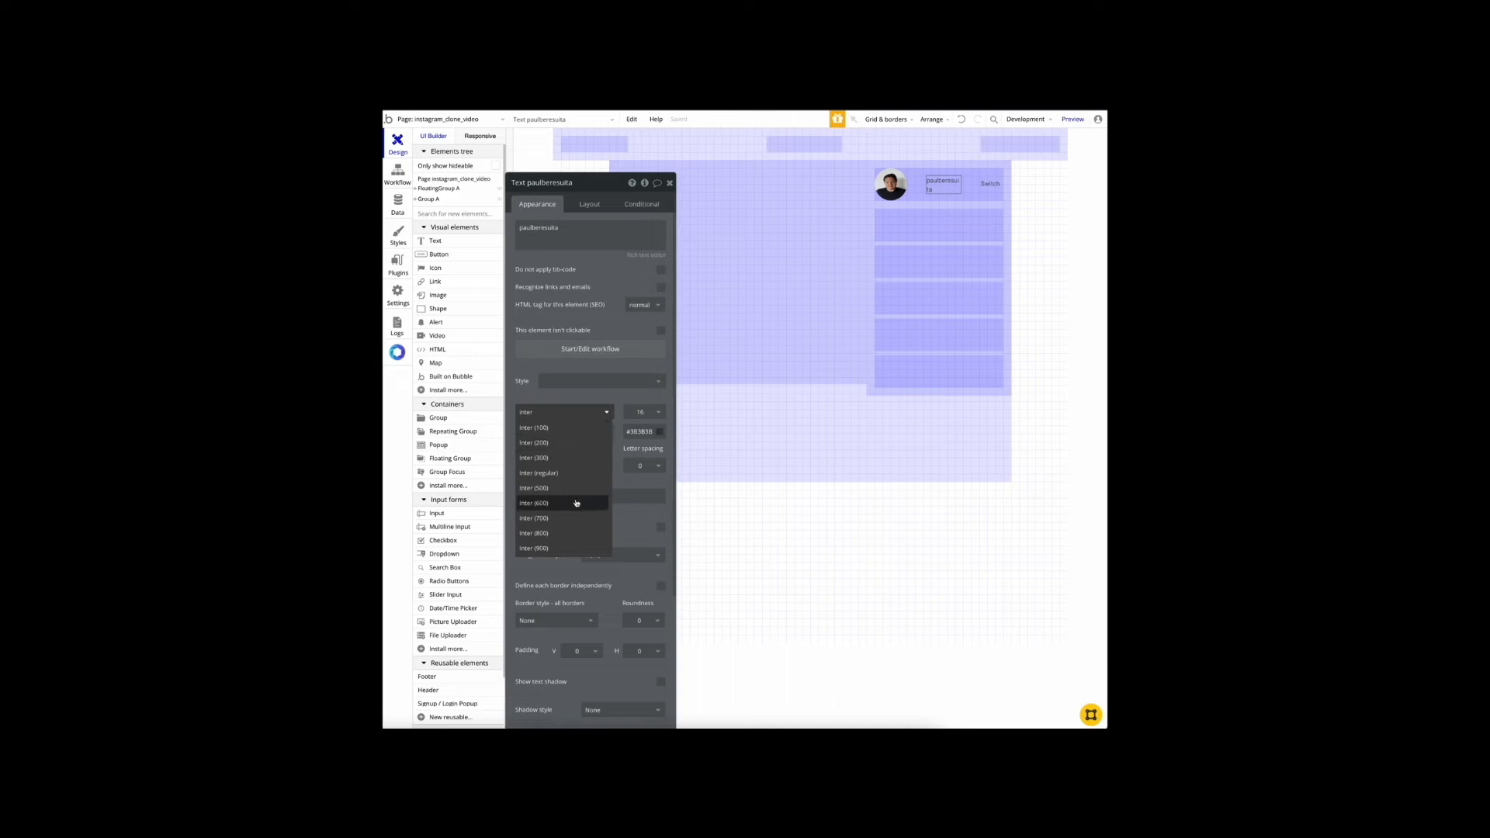
left_click(576, 519)
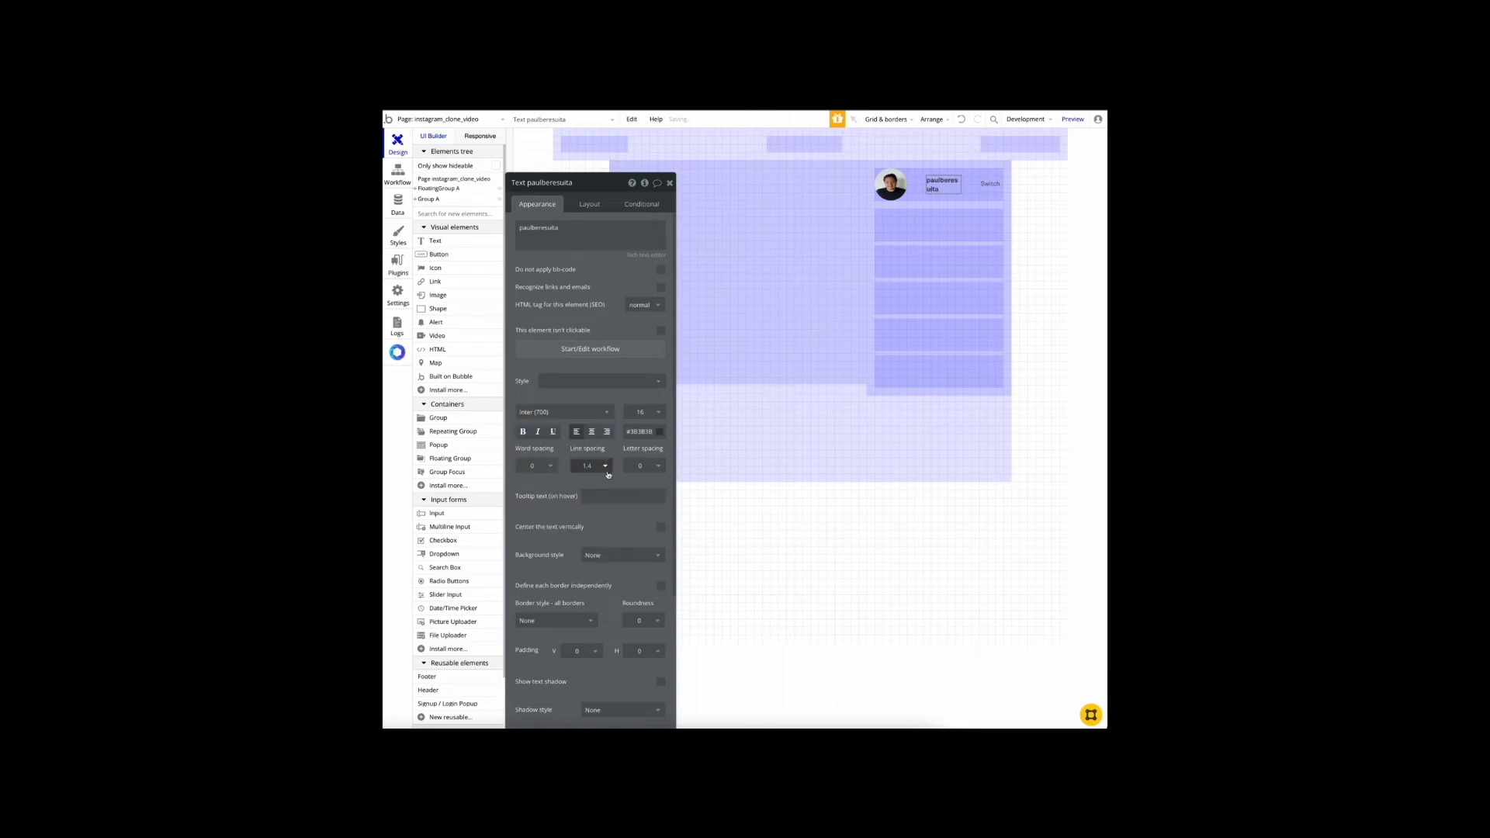
Step: Change the profile row's username text color to the near-black #111111 swatch
left_click(641, 432)
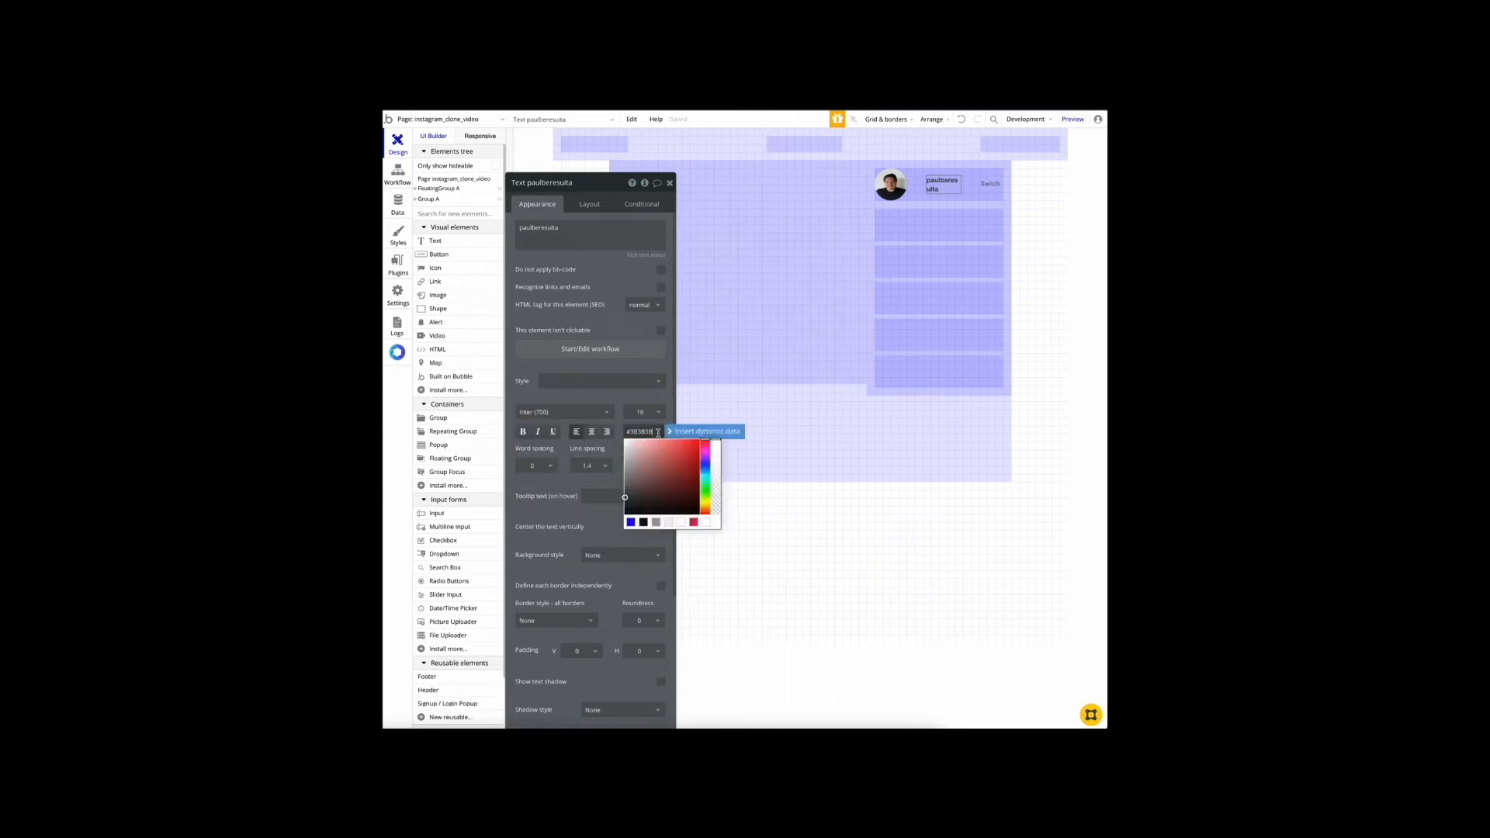
left_click(643, 523)
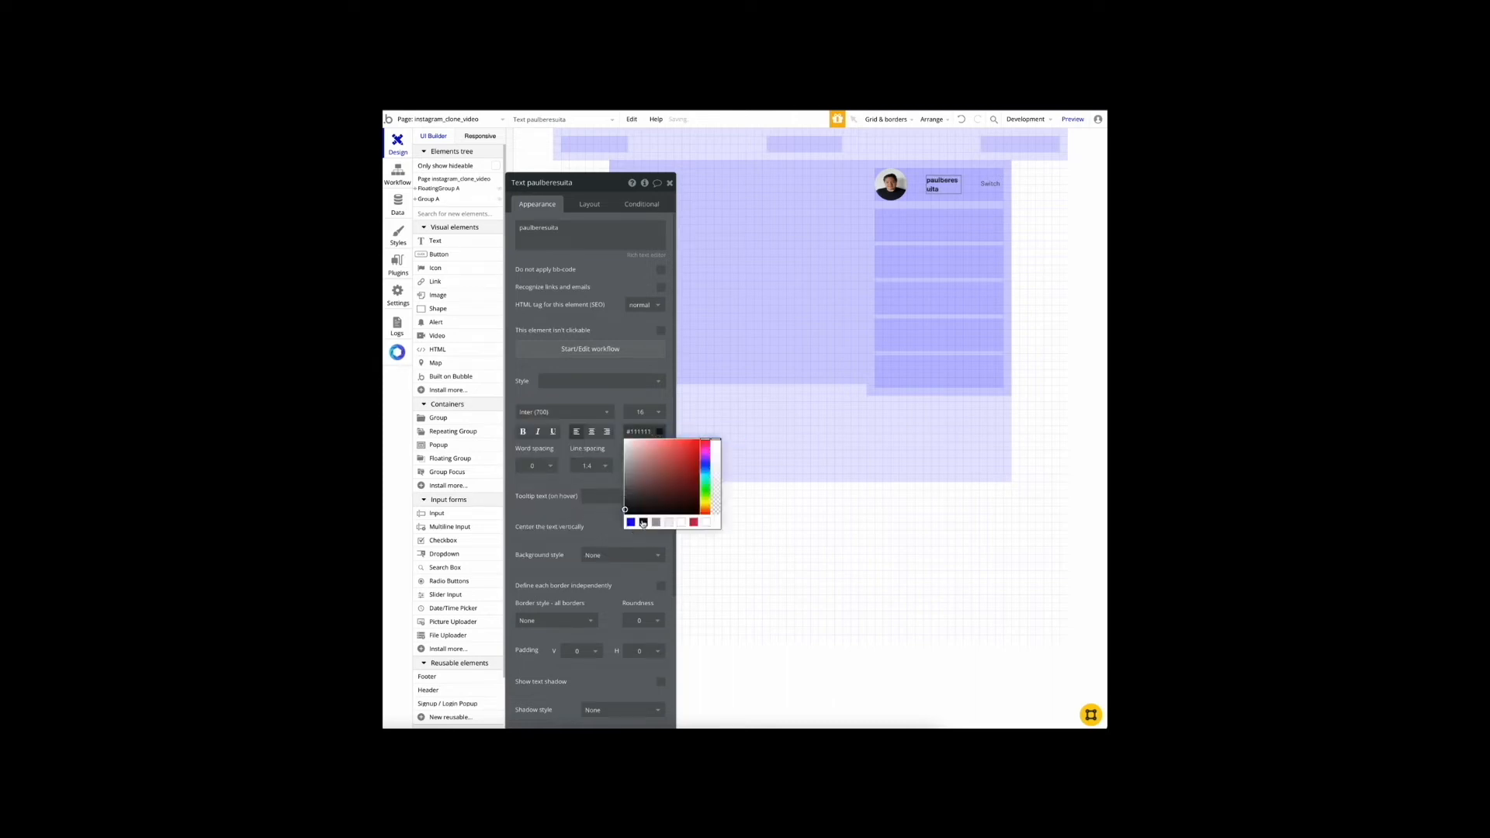
left_click(921, 188)
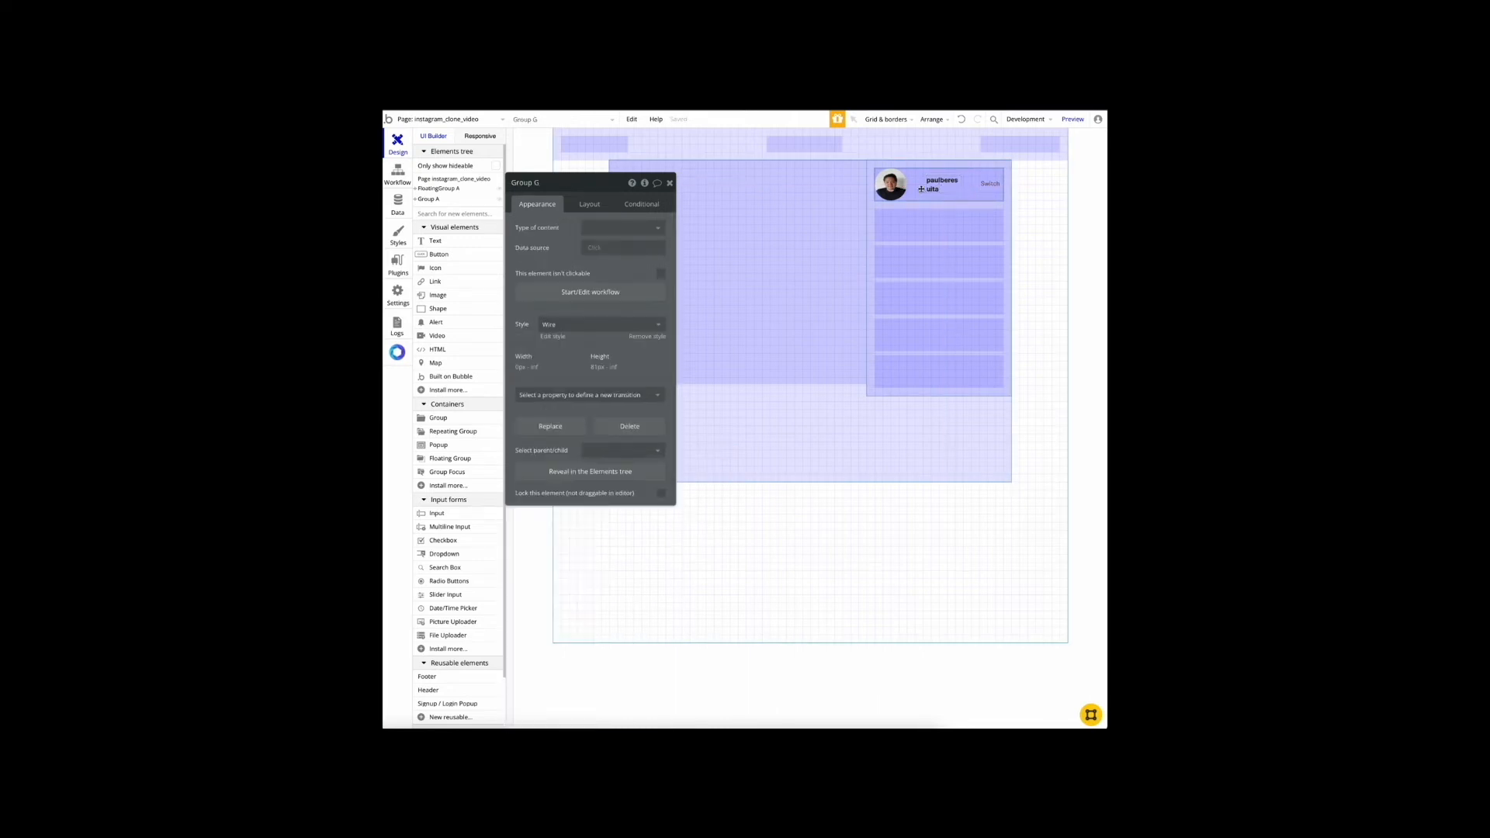
Step: Remove the Body Copy style from the Switch text, set its font to Inter (700) and color it blue
left_click(986, 184)
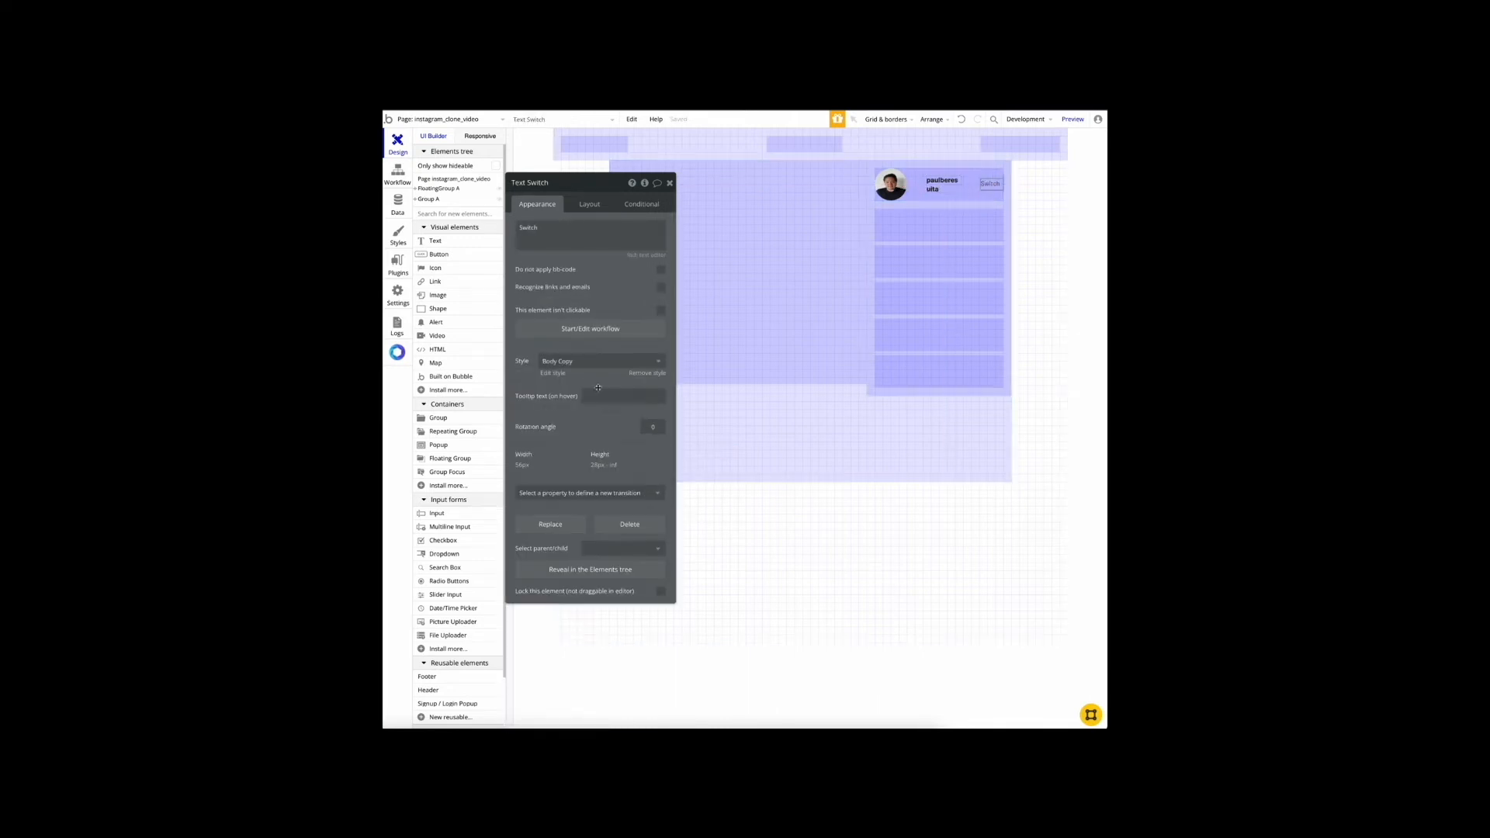
left_click(642, 375)
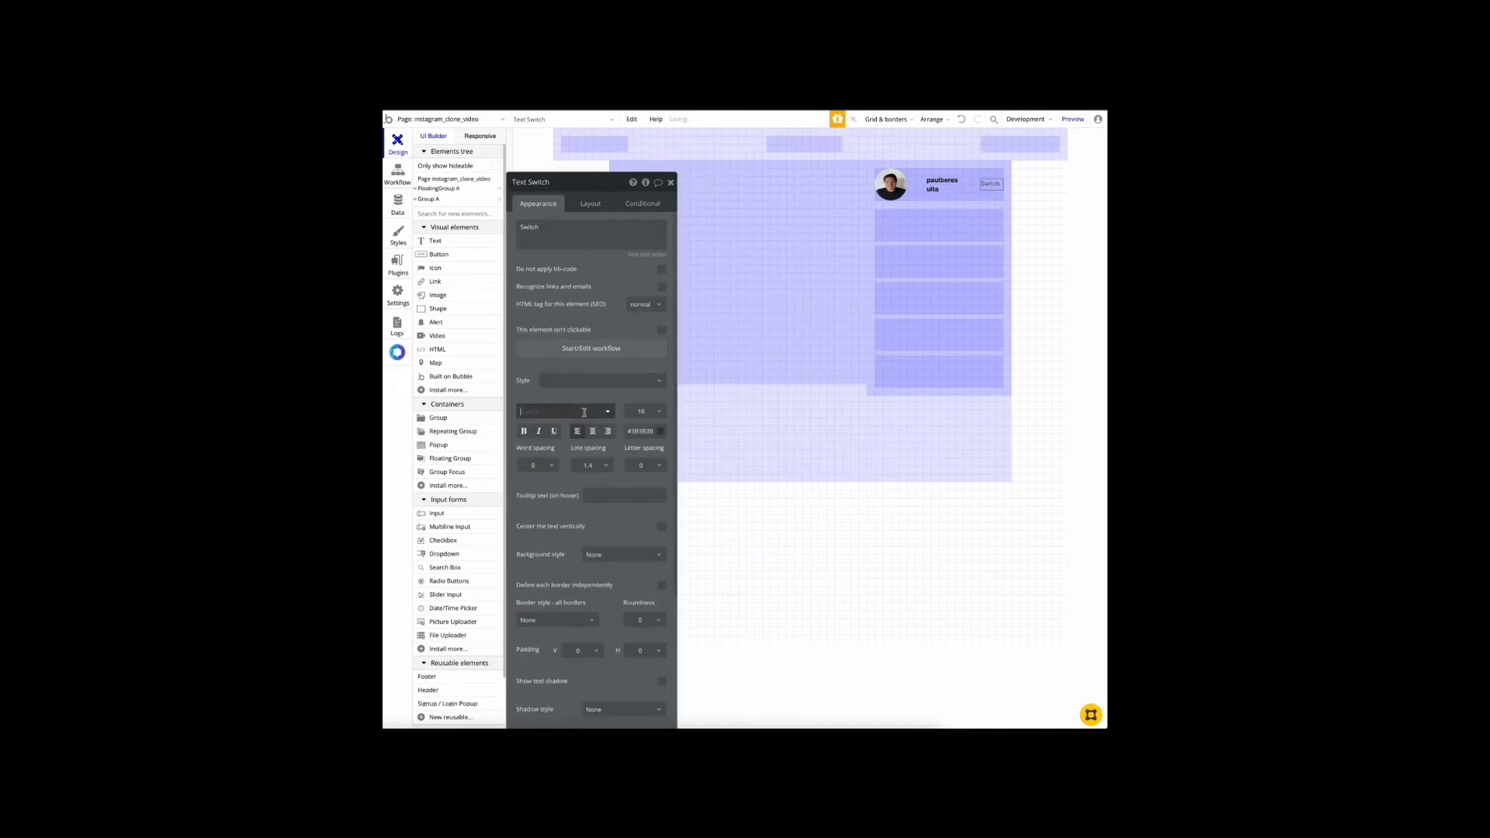
left_click(584, 412)
type("inter")
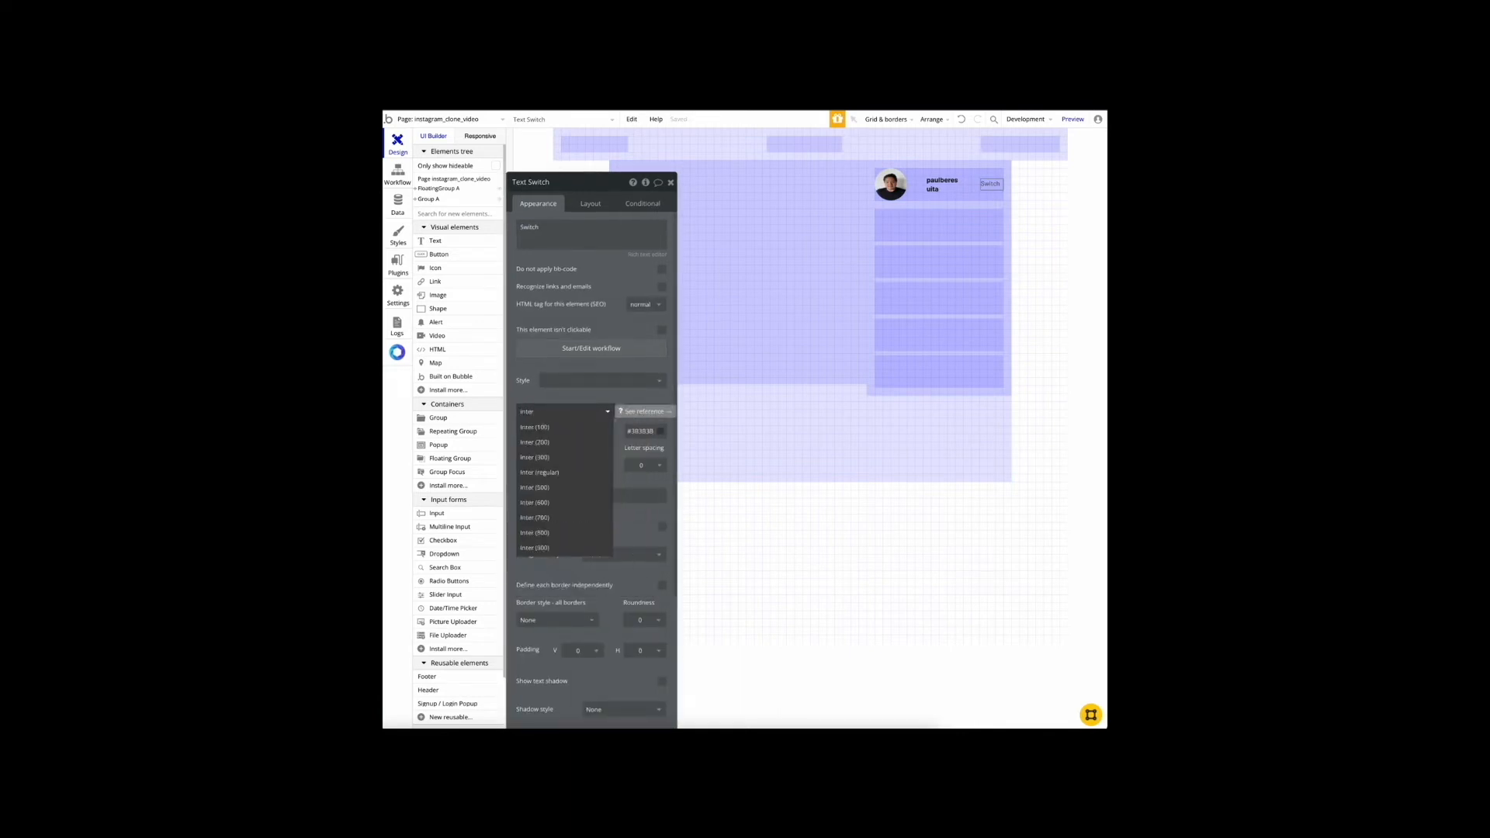
left_click(568, 518)
left_click(641, 431)
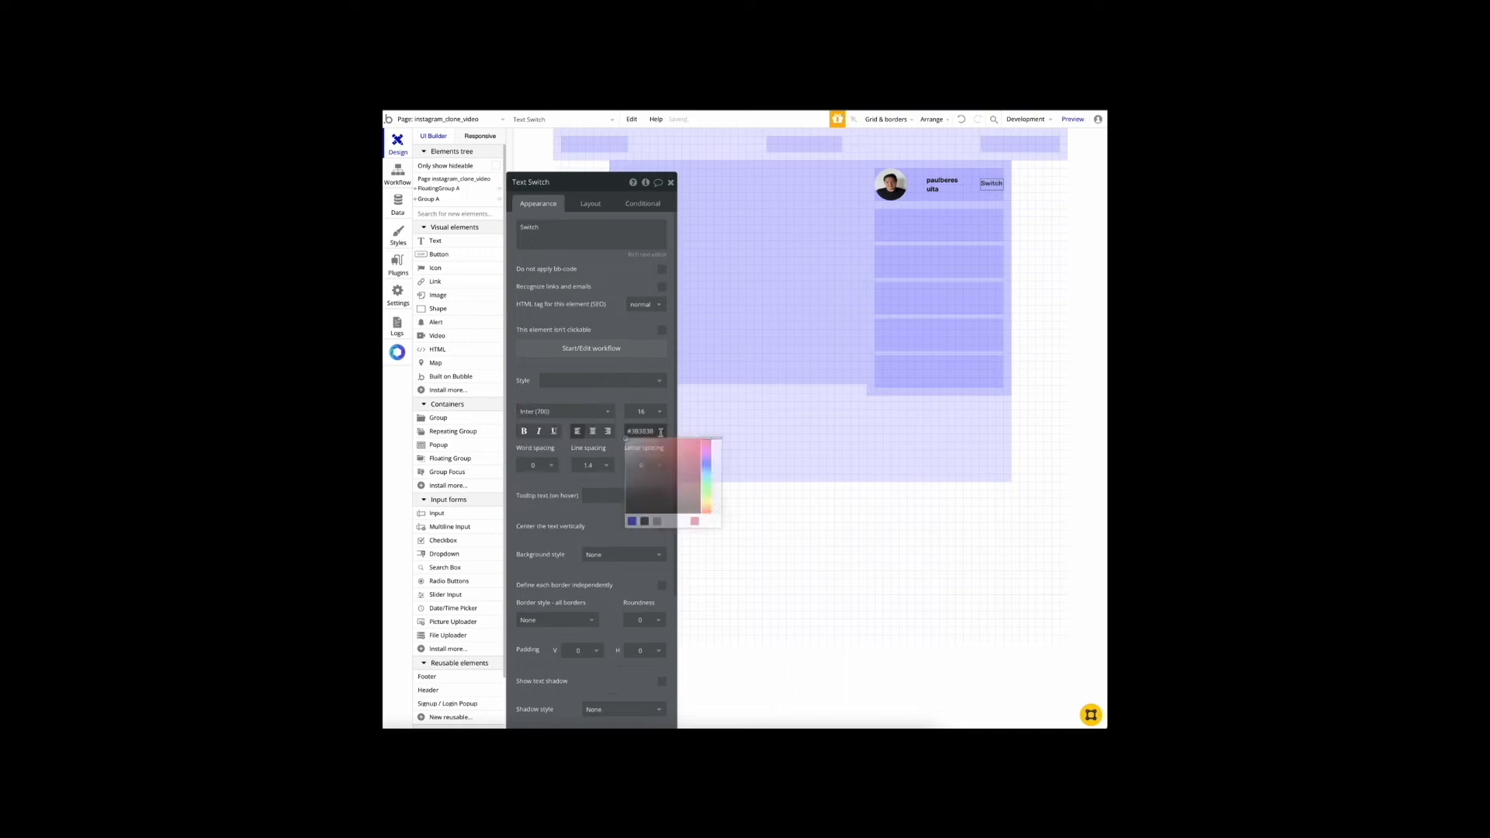
left_click(633, 522)
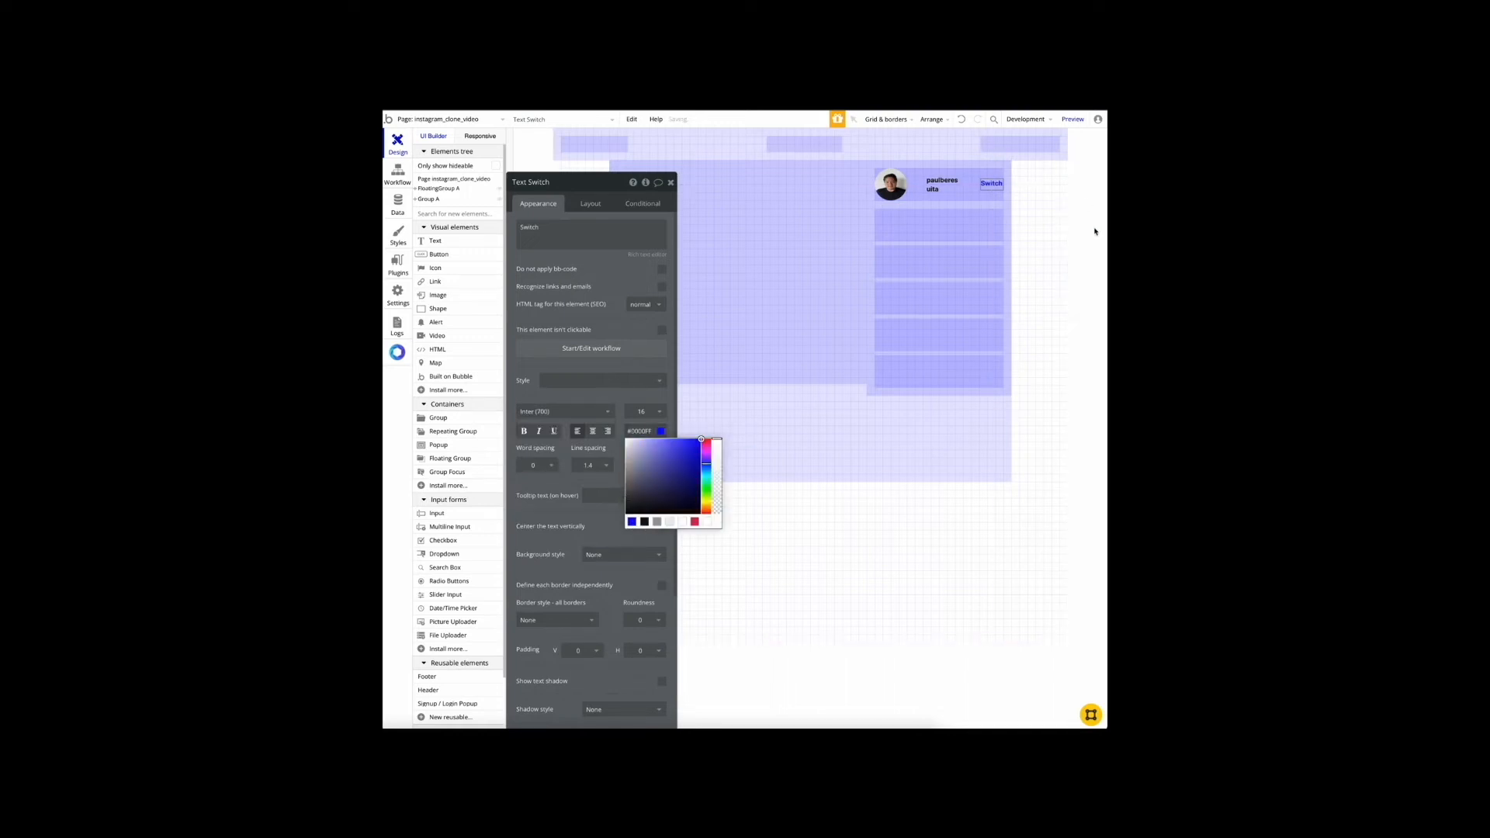
Step: Turn off the username text's fixed width and make its width fit its content
left_click(942, 184)
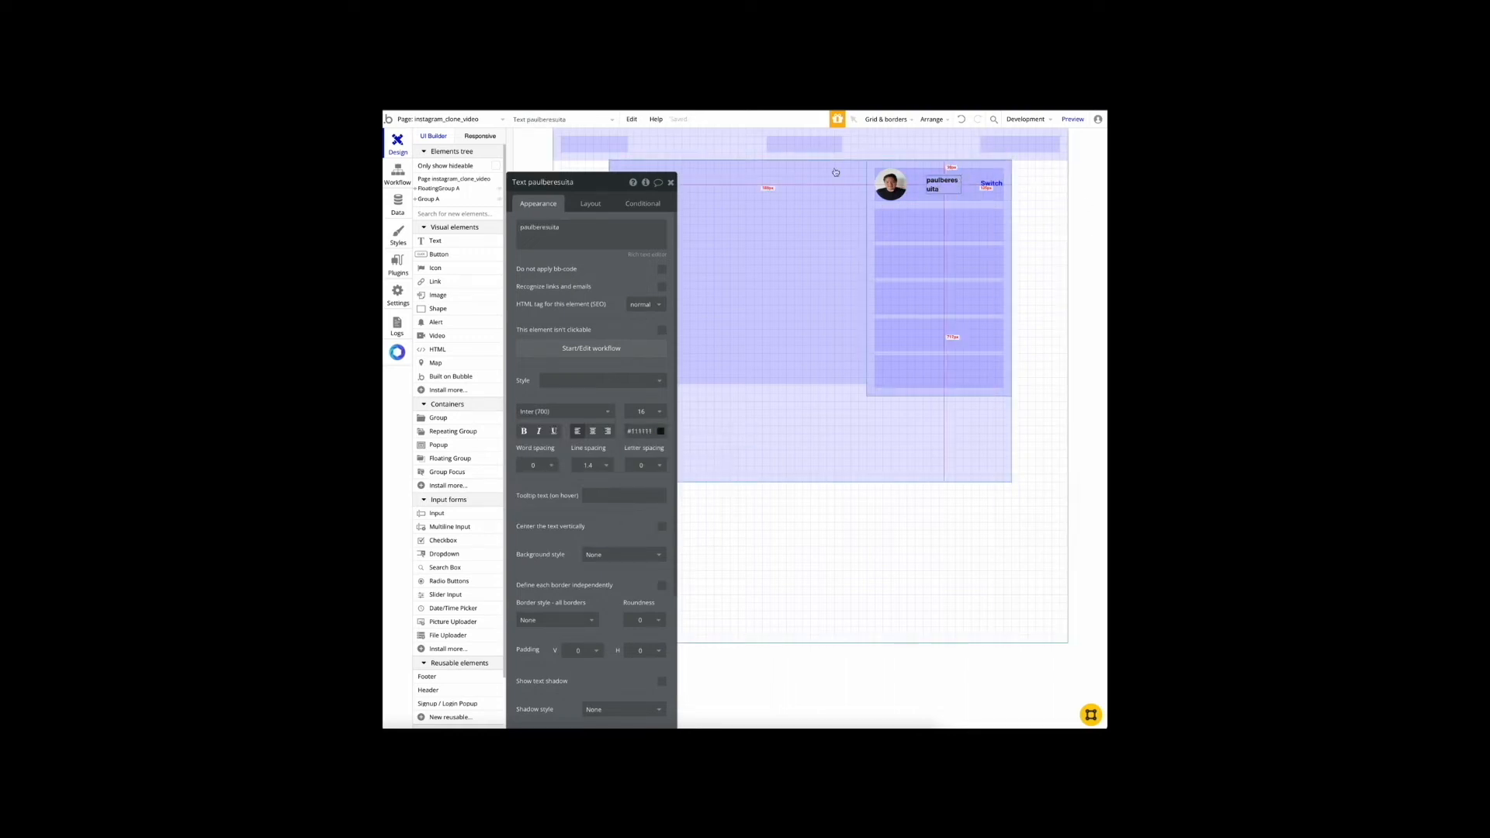
left_click(590, 203)
left_click(662, 324)
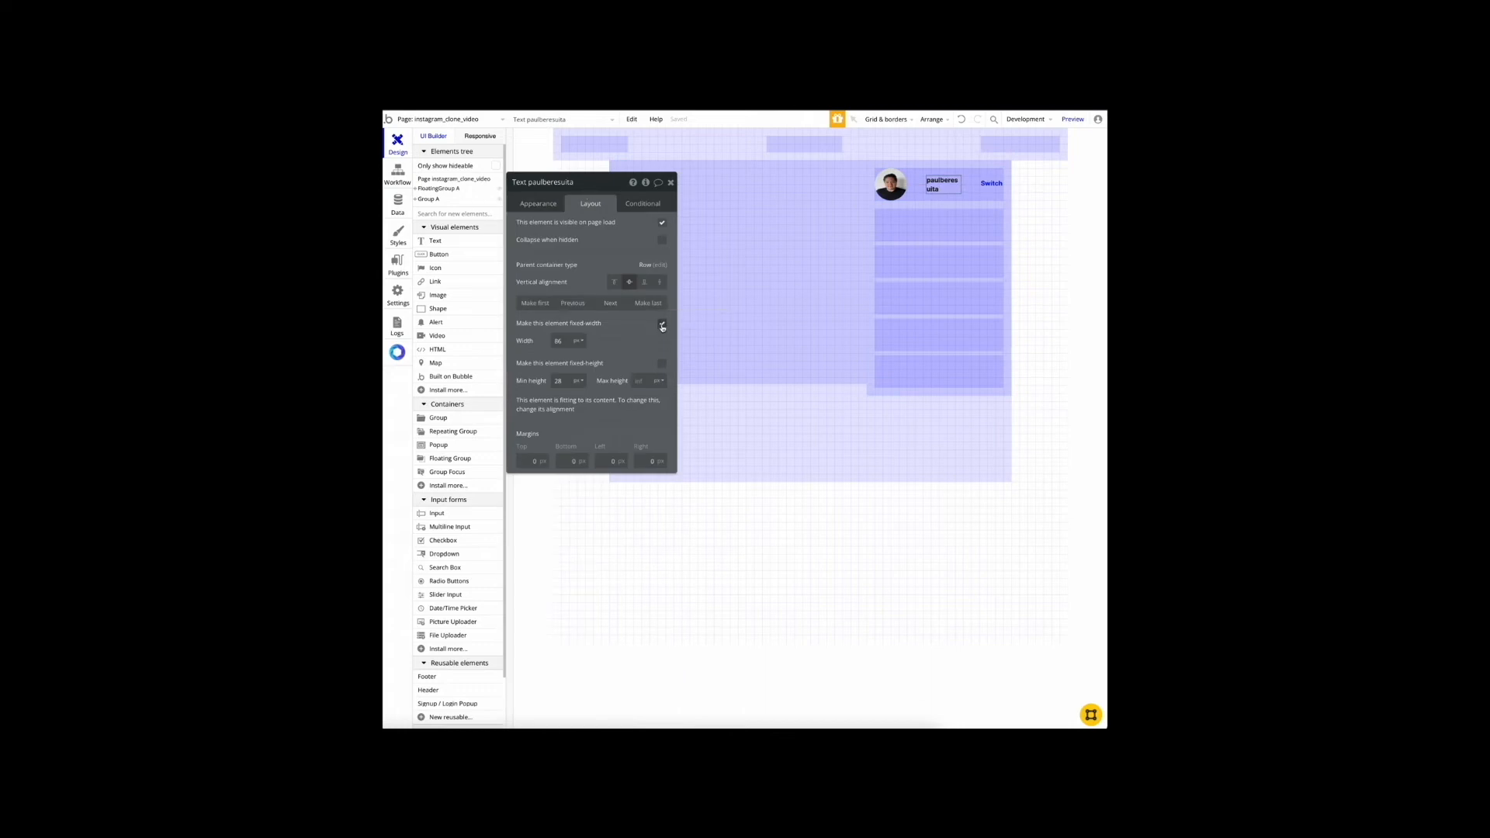
left_click(663, 324)
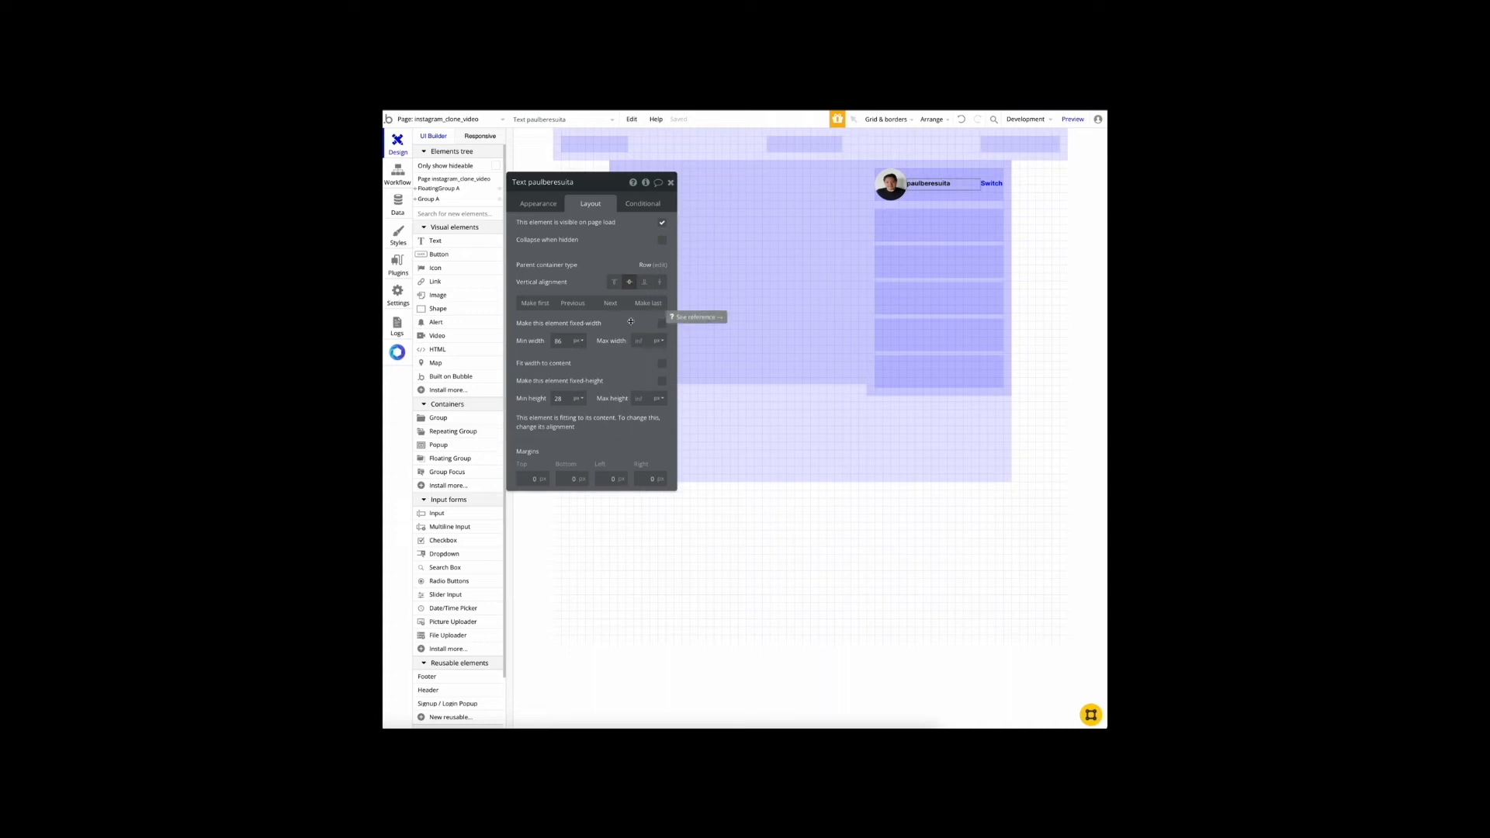
double_click(559, 341)
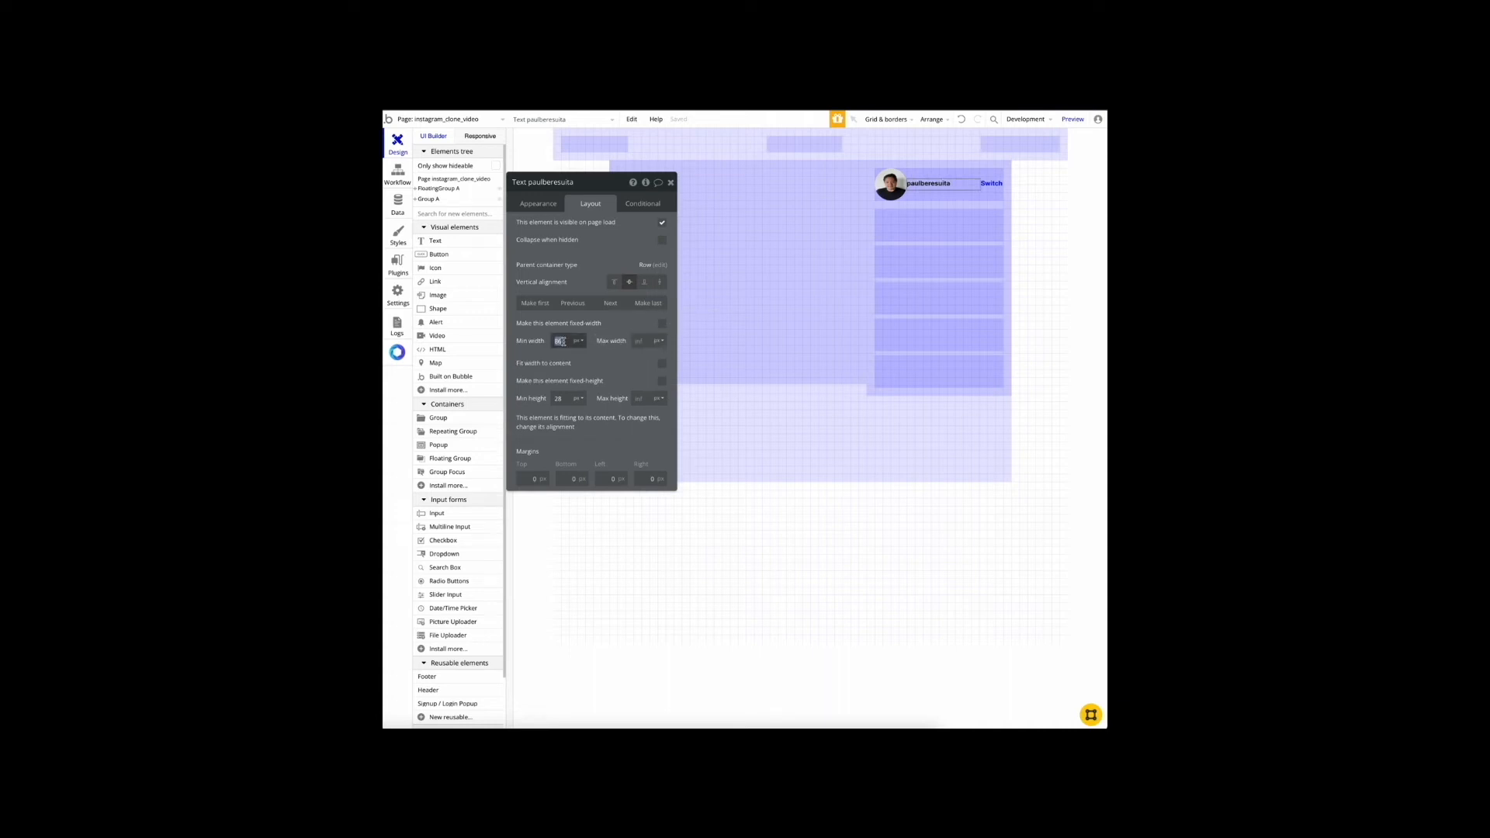
left_click(958, 197)
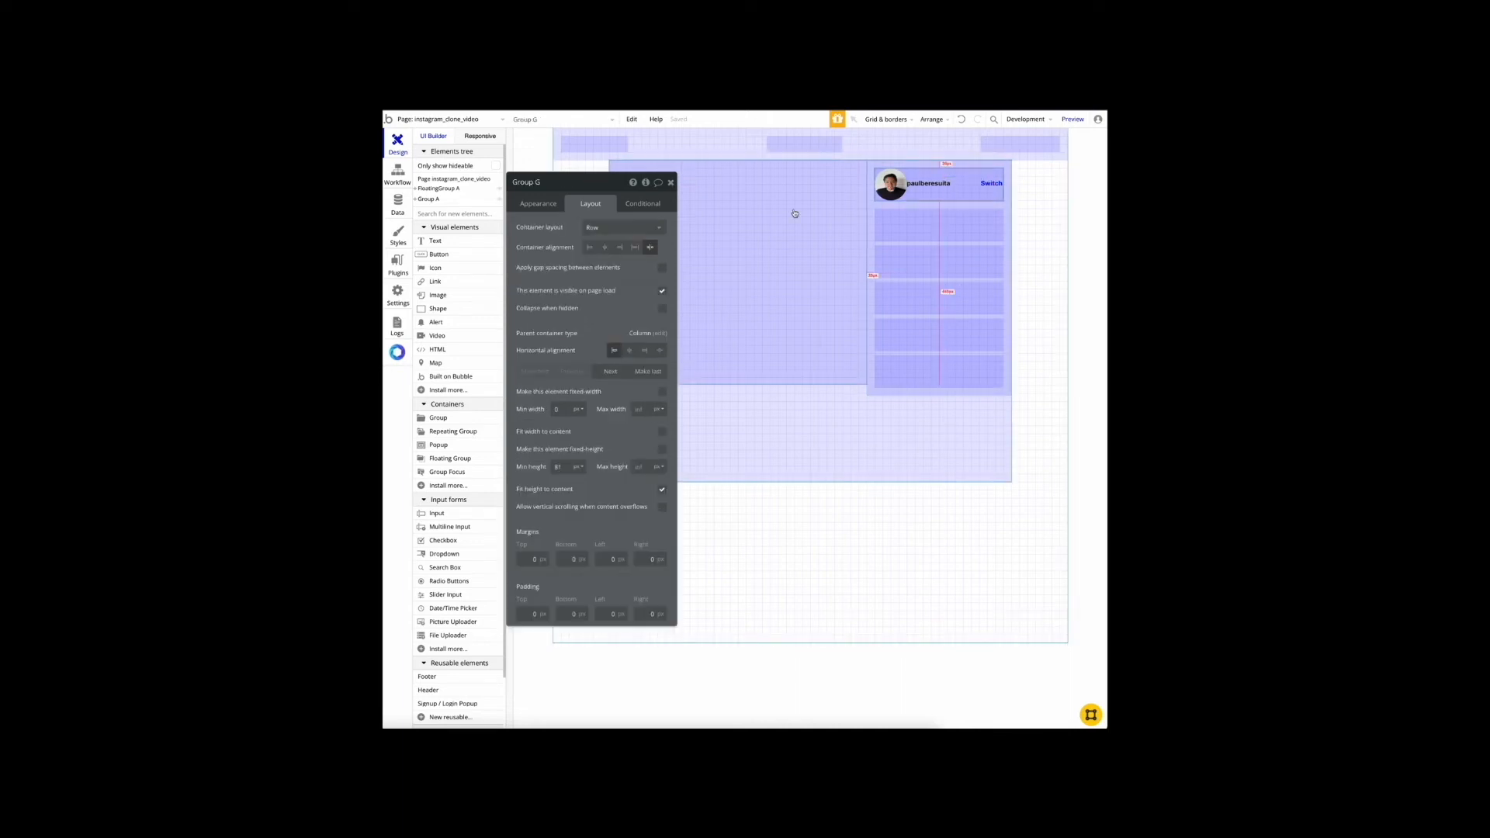
left_click(939, 184)
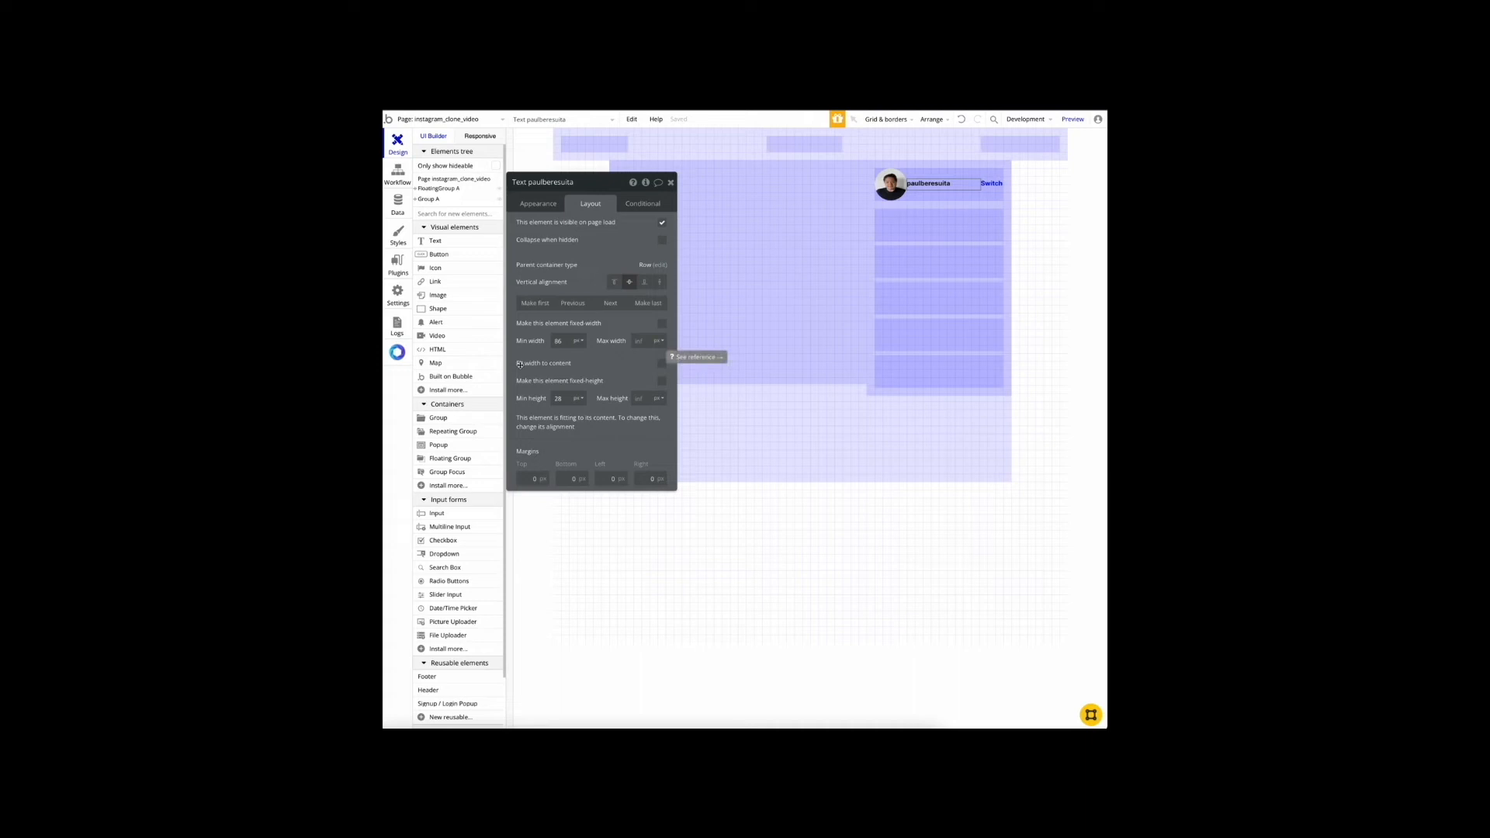
left_click(662, 363)
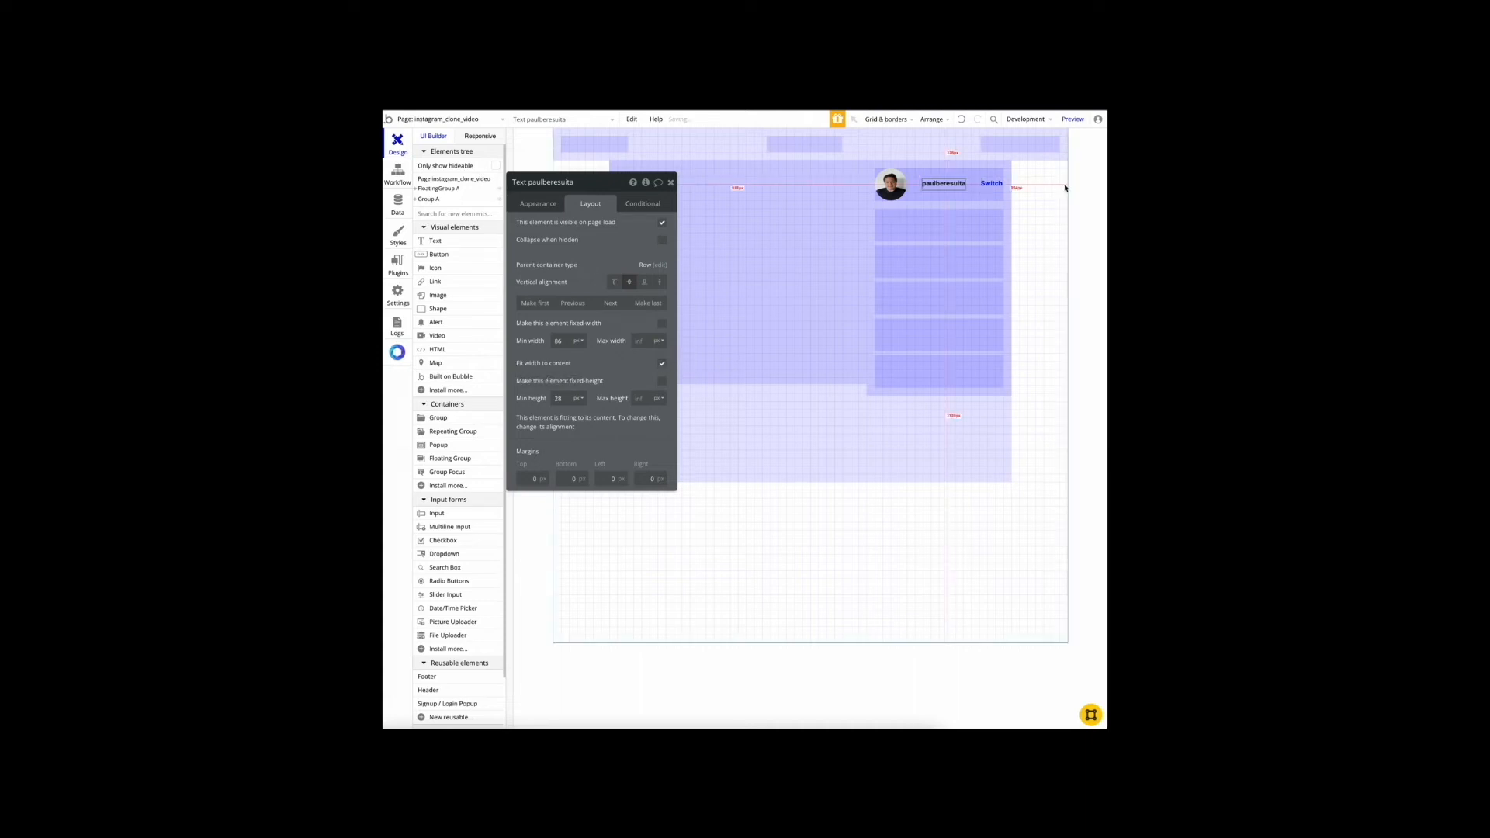
Step: Duplicate the username text inside the profile row, as on the Instagram page, and group both copies in a Column container
left_click(951, 197)
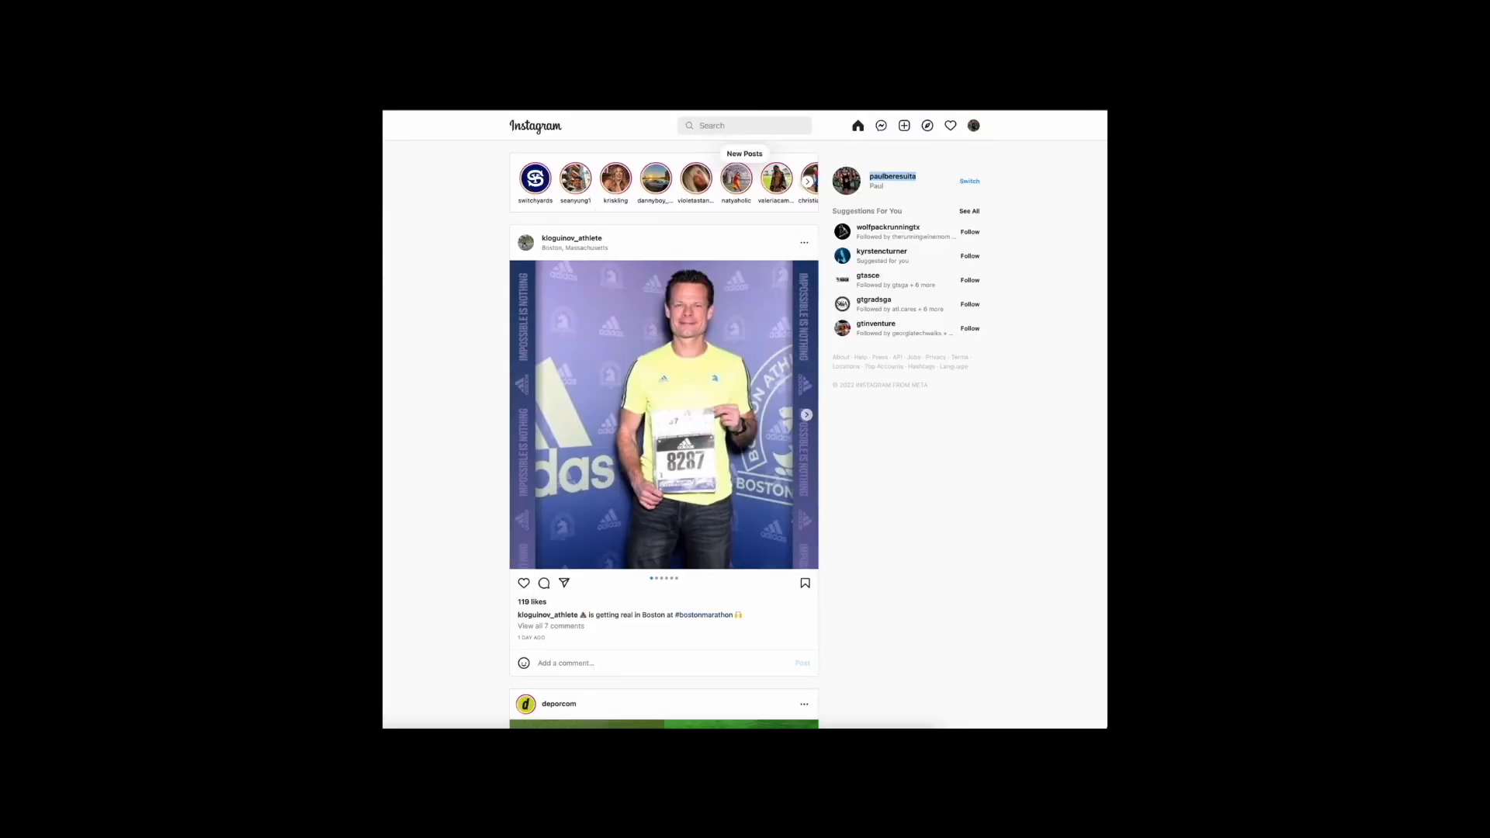
left_click_drag(894, 190, 871, 177)
left_click(881, 187)
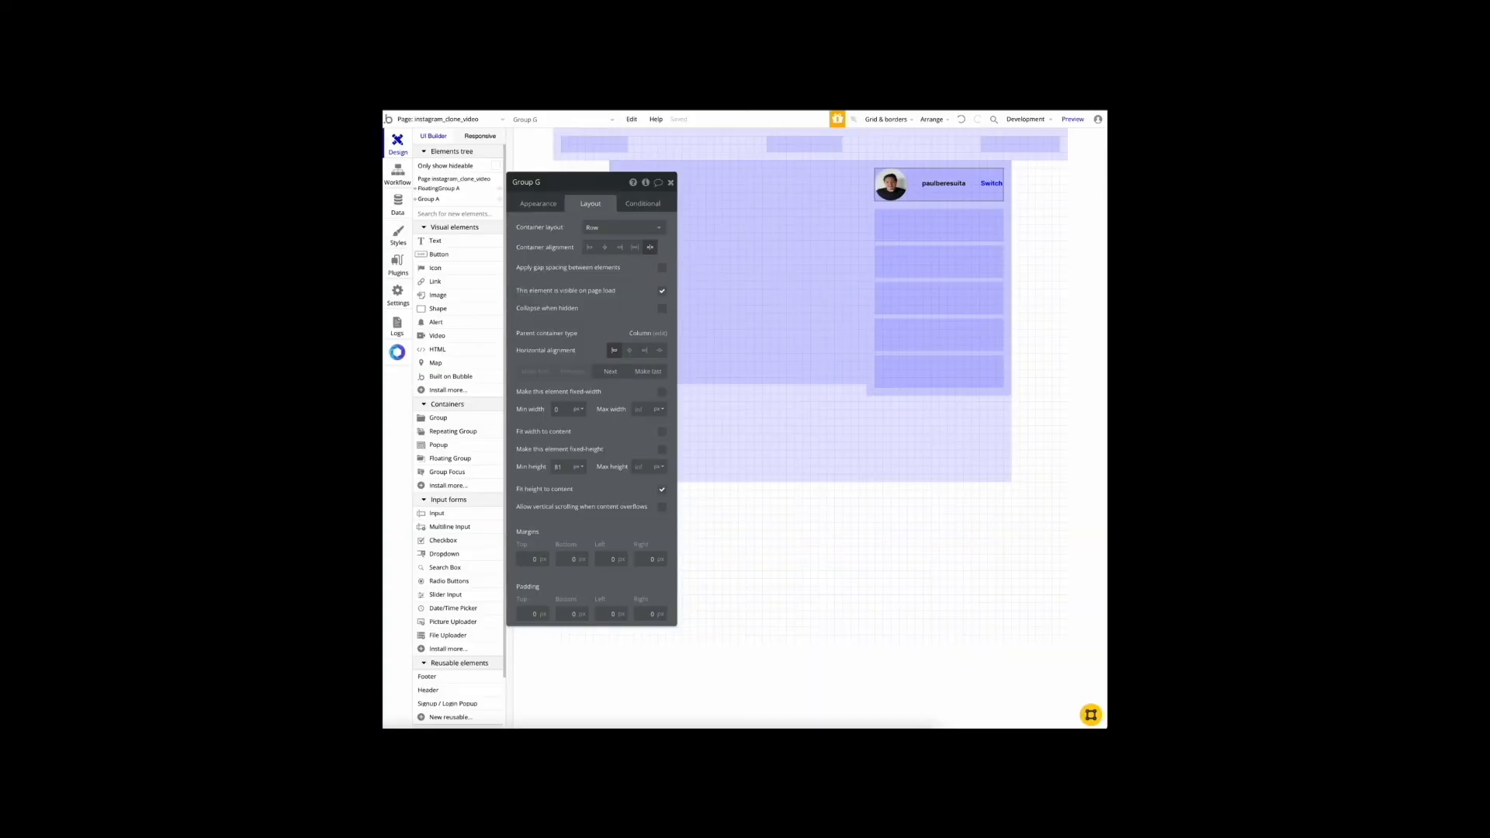
key("ctrl+c")
key("ctrl+v")
left_click(942, 187)
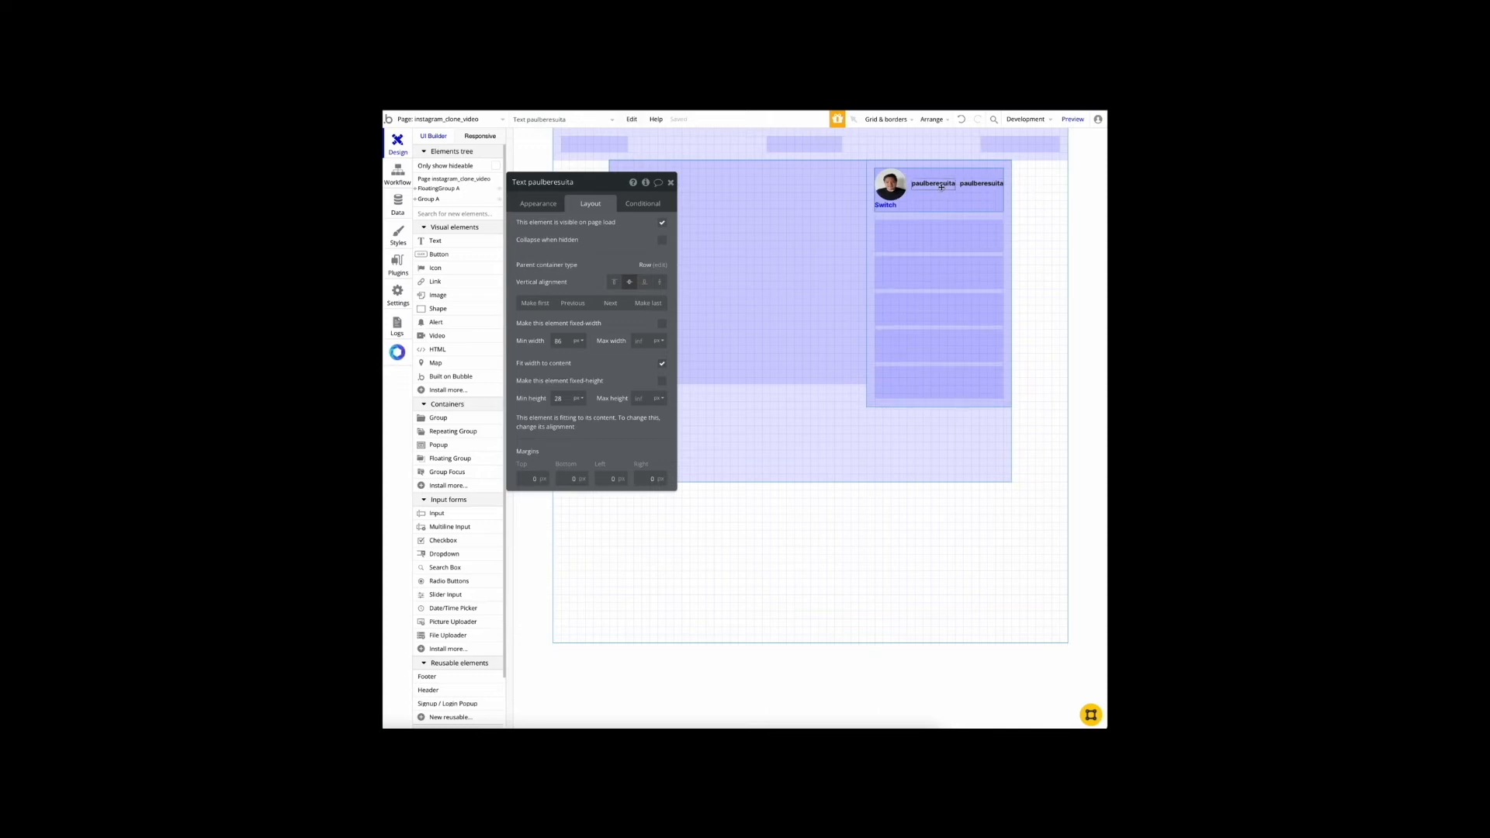
left_click(975, 184, "shift")
right_click(975, 184)
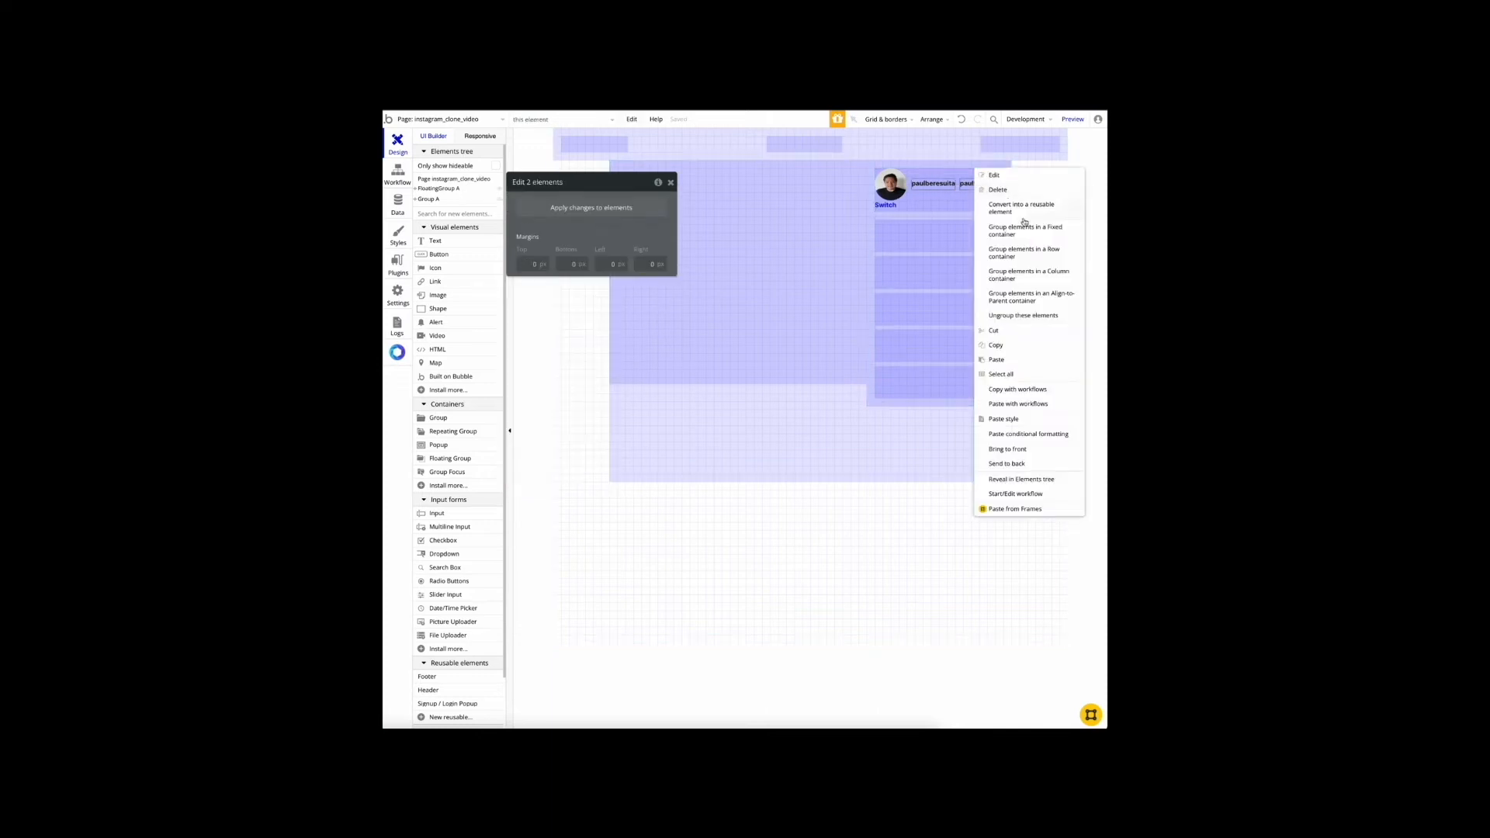
left_click(1044, 276)
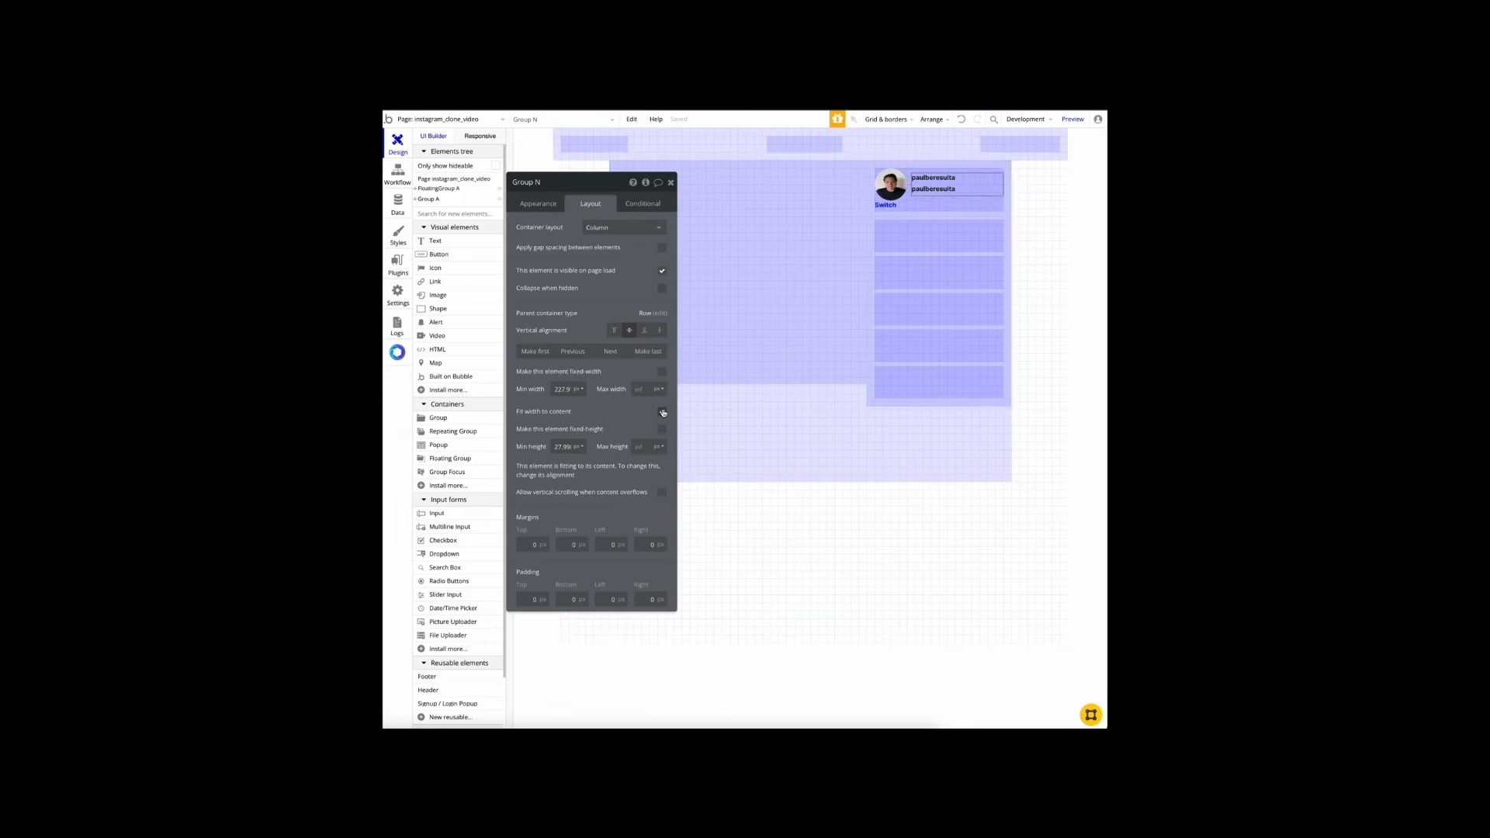
Step: Fit the new column group's width to its content, set its minimum width to 0 and clear its minimum height
double_click(561, 389)
key("BackSpace")
type("0")
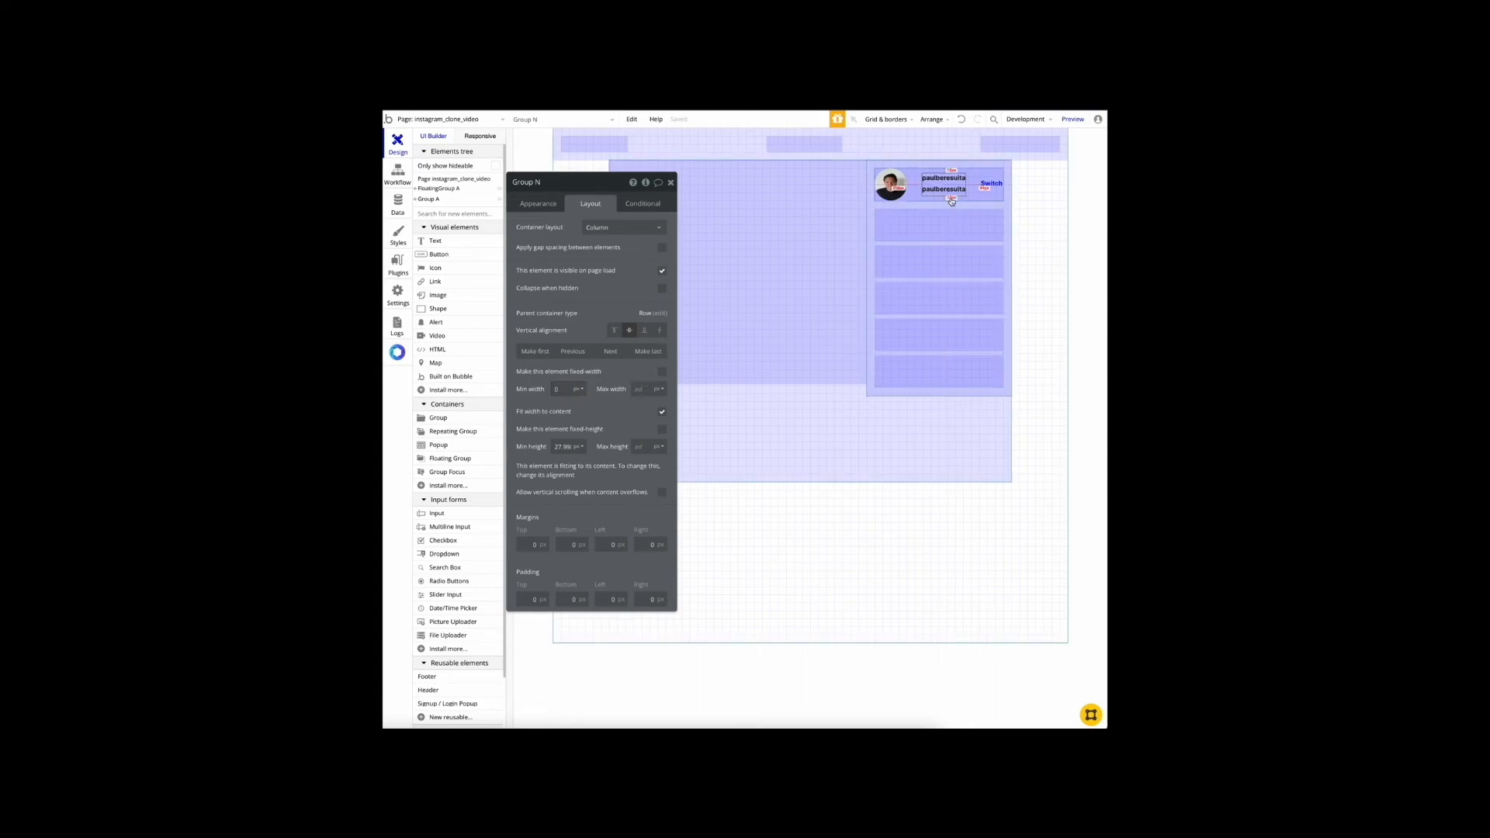
double_click(561, 449)
key("BackSpace")
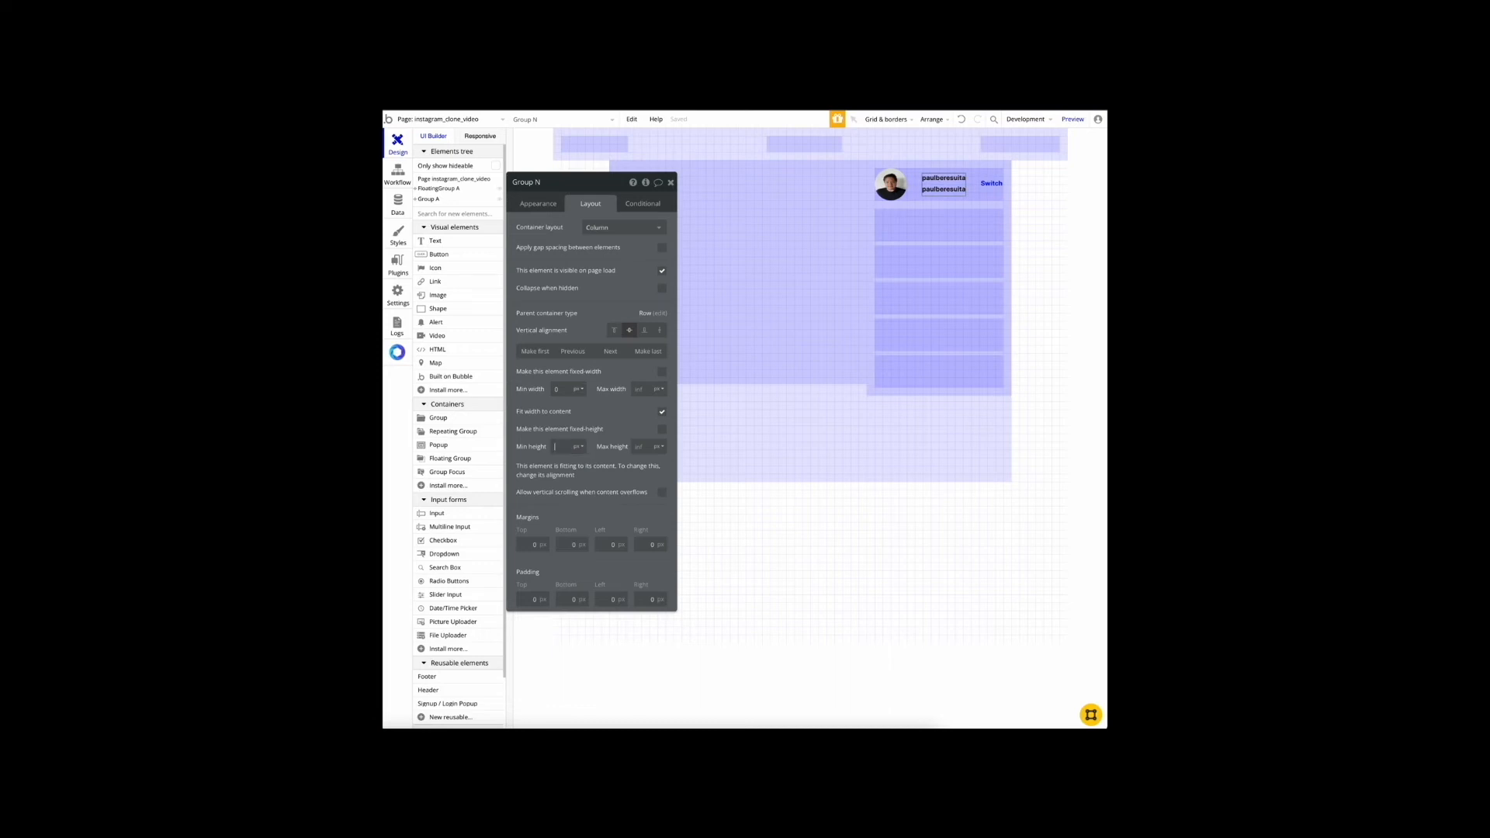
Step: Color the lower copy of the username text gray and set its font to Inter (regular)
left_click(953, 189)
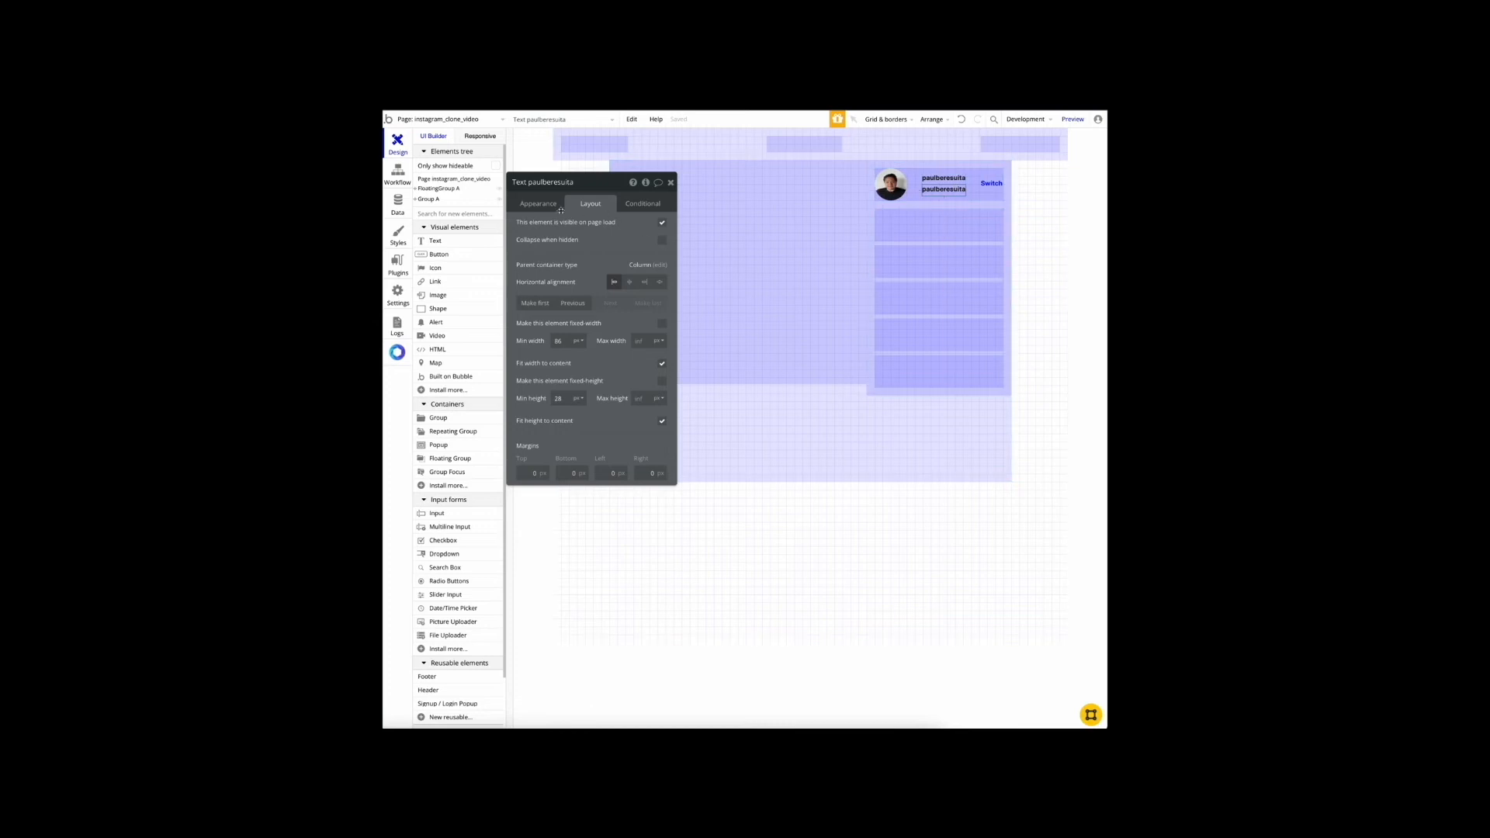
left_click(538, 203)
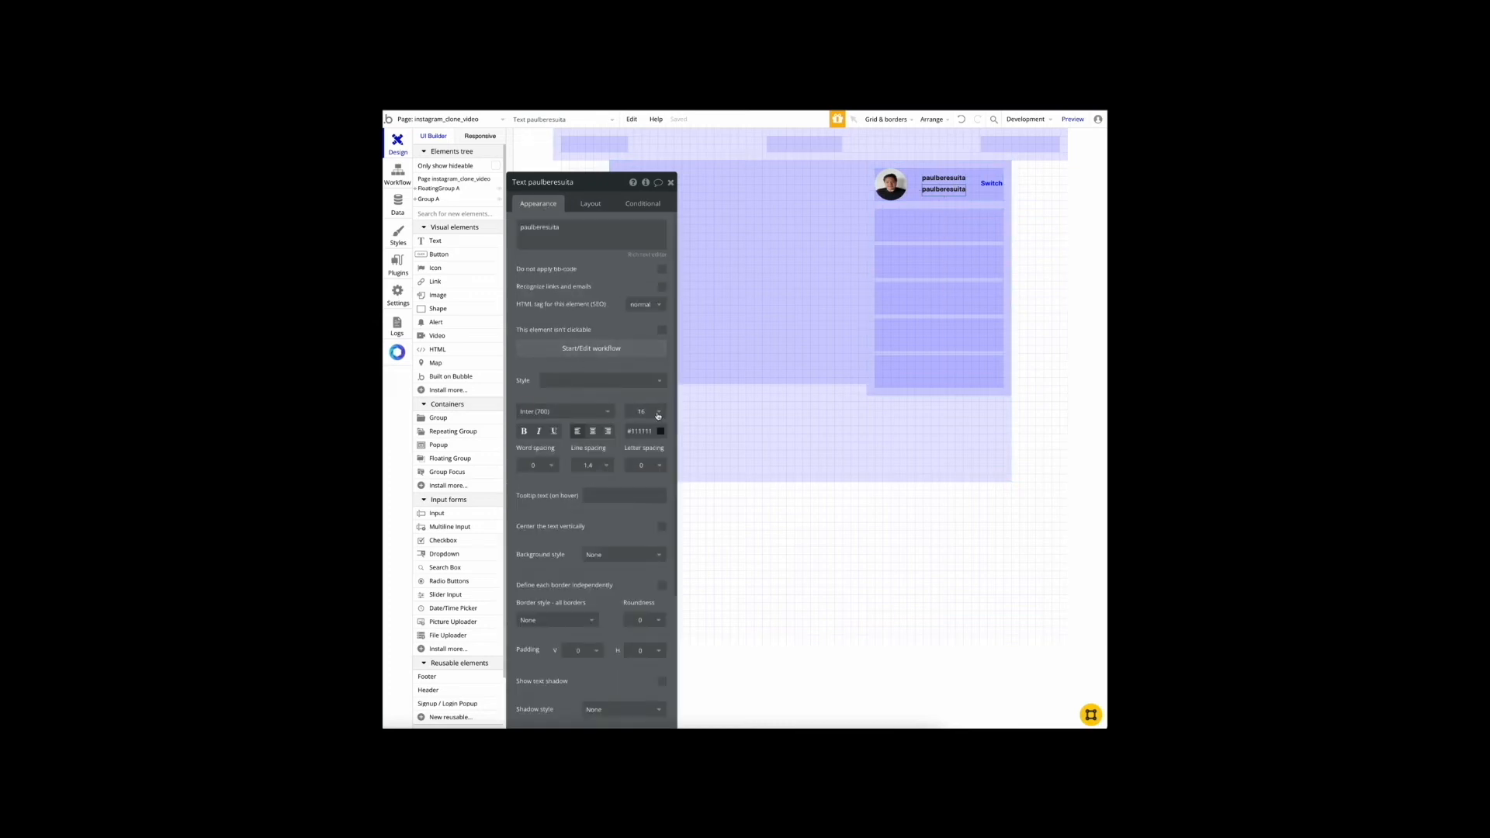
left_click(660, 431)
left_click(659, 522)
left_click(564, 411)
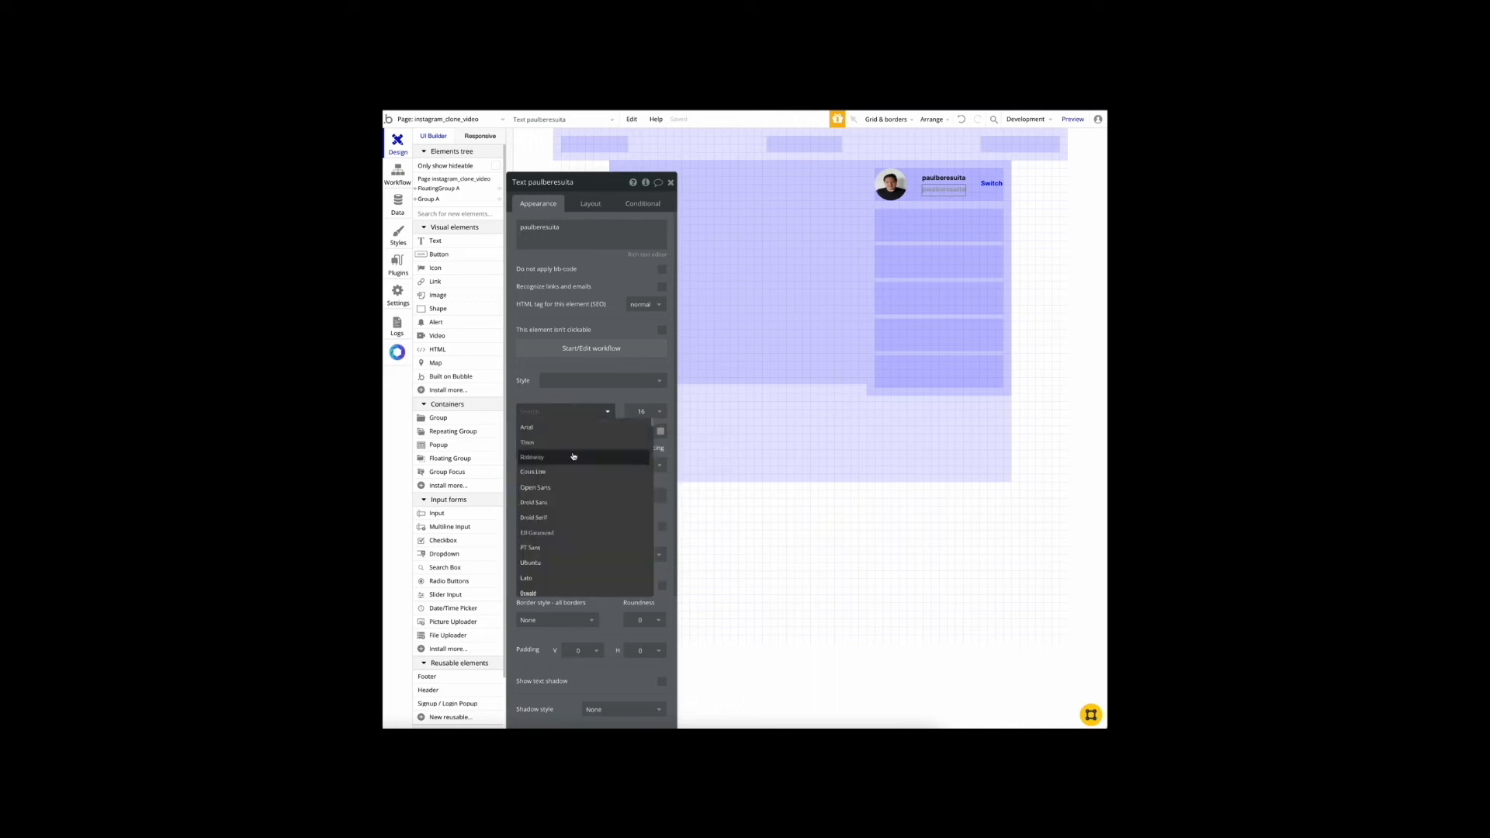
type("inter")
left_click(558, 475)
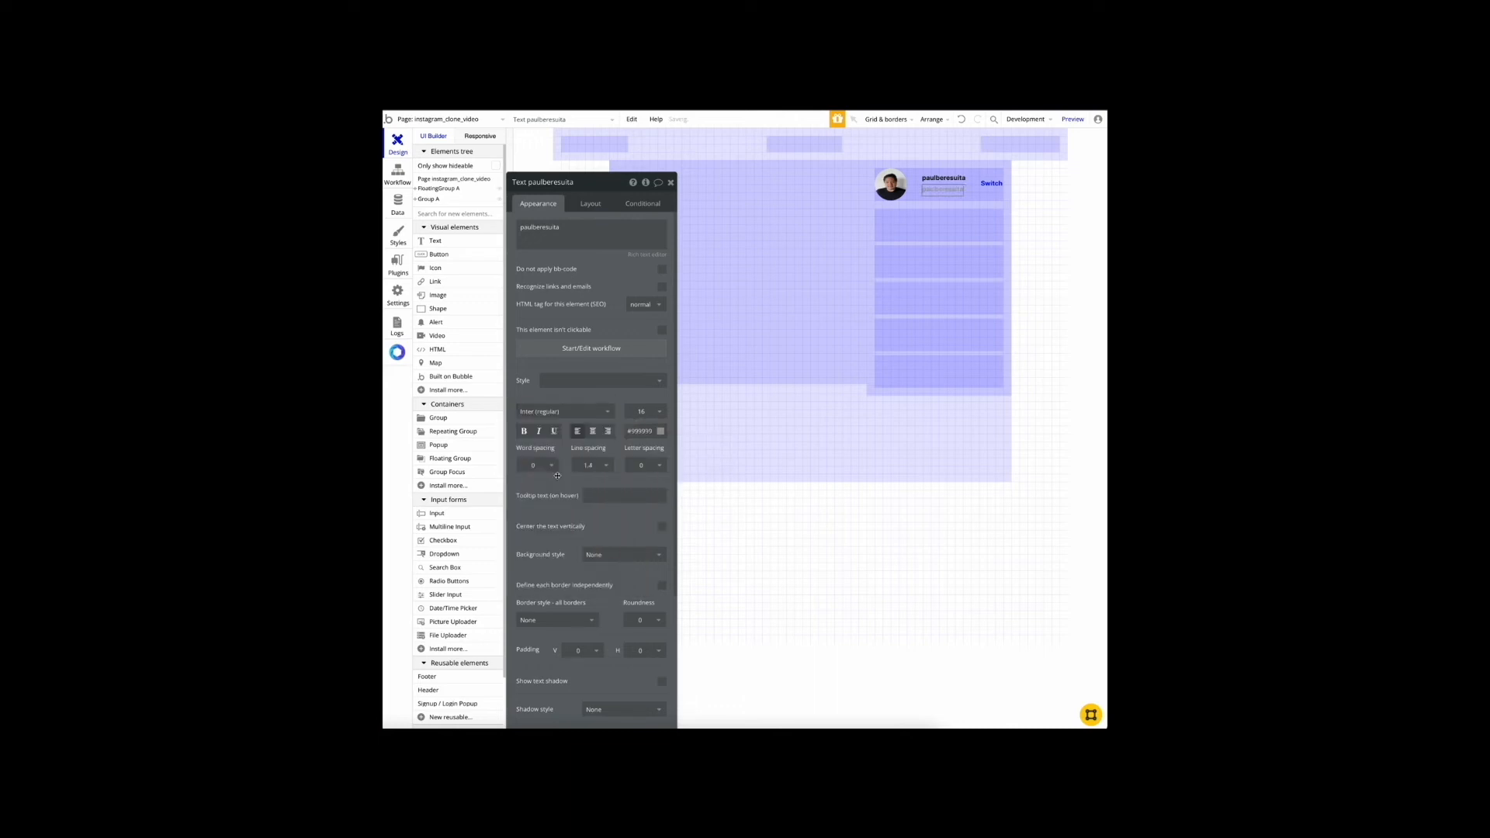
Step: Replace the lower text's content with the account holder's first name
double_click(601, 223)
type("Pau")
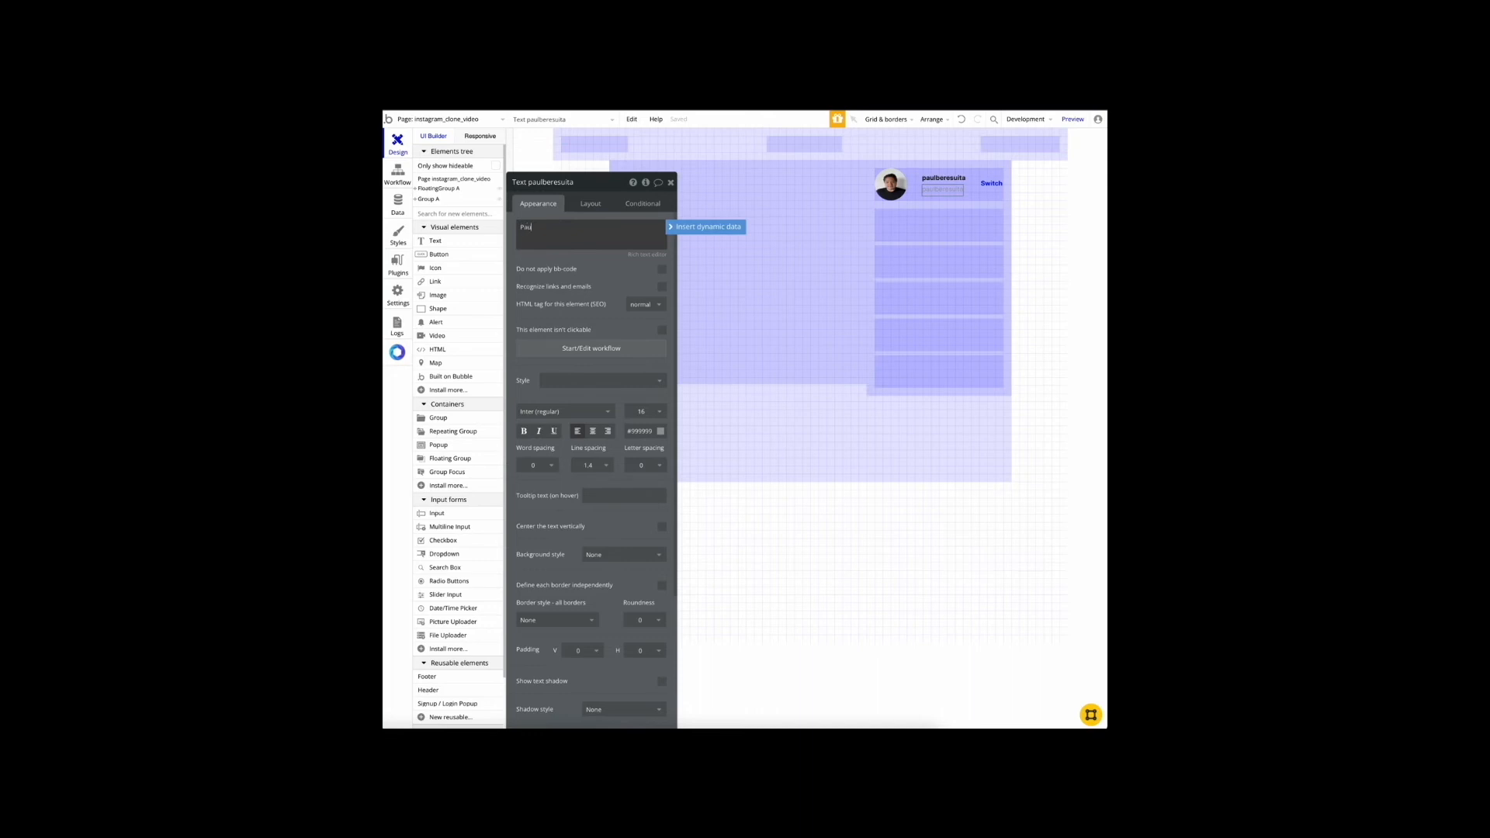
type("l")
left_click(999, 181)
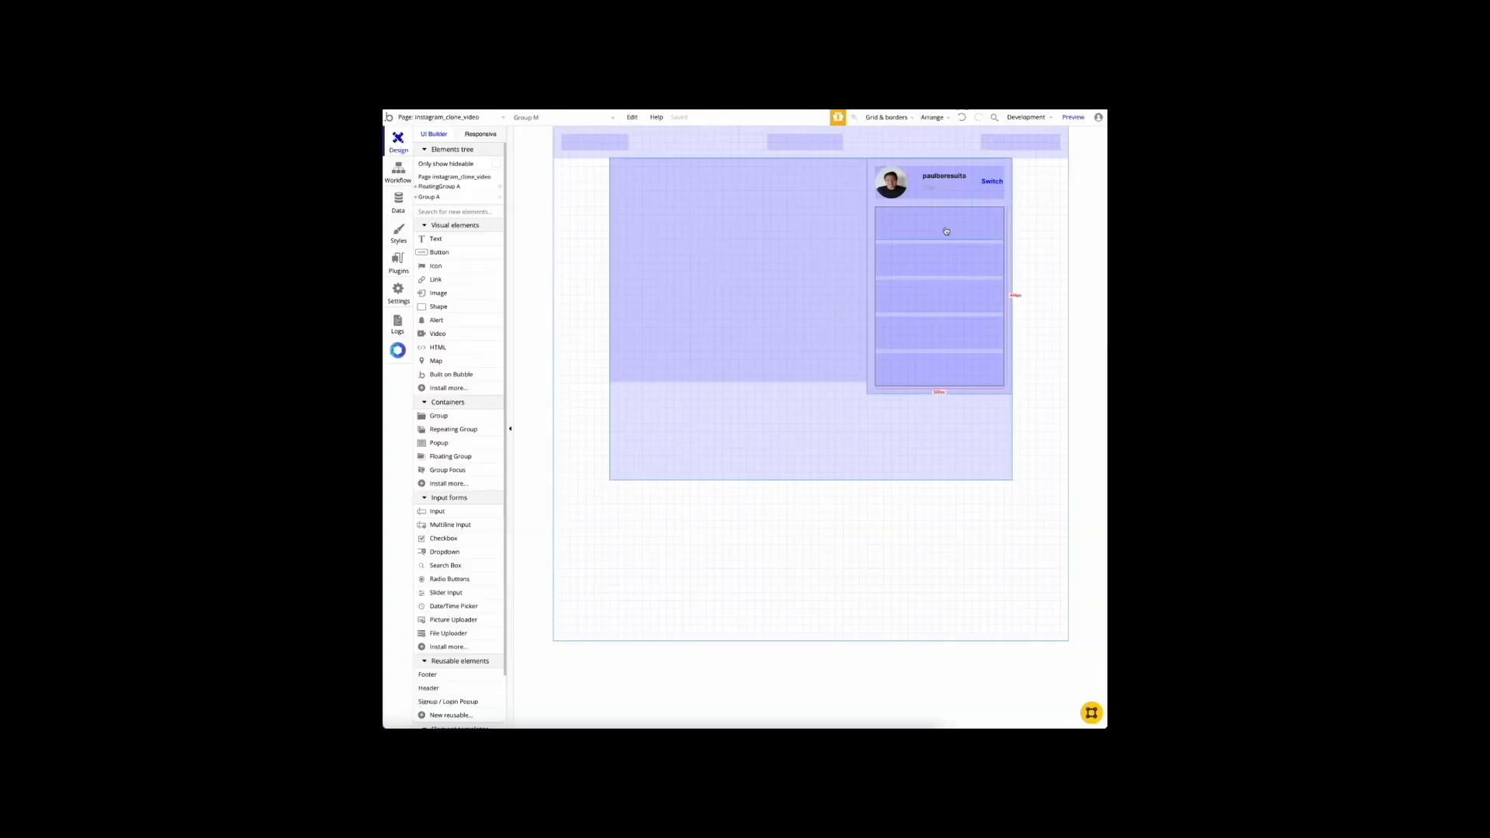
Step: Add a text element reading "Suggestions for You" to the first empty group below the profile row
left_click(466, 239)
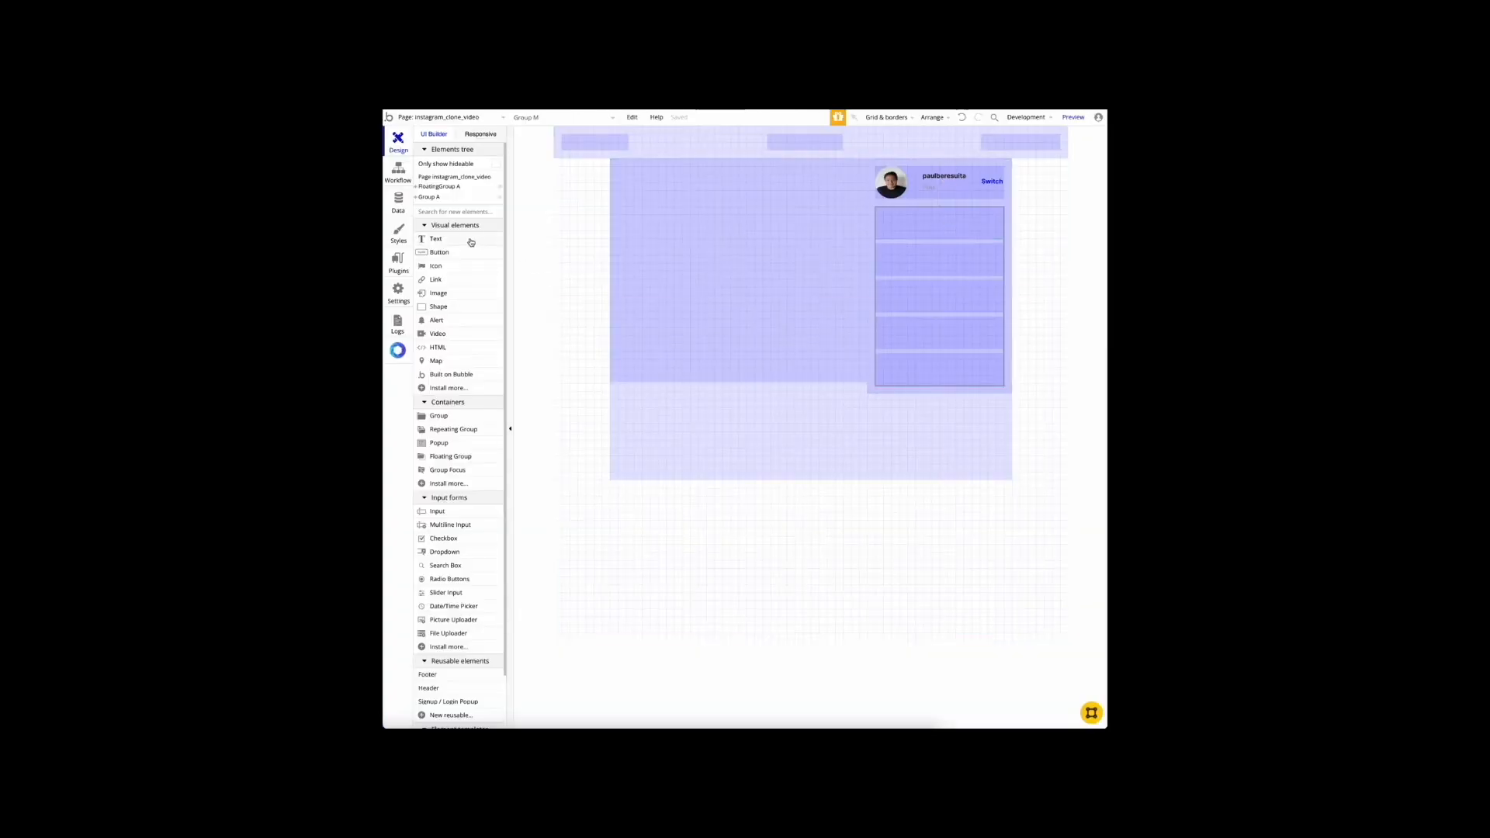
left_click(888, 215)
type("Suggestions for You")
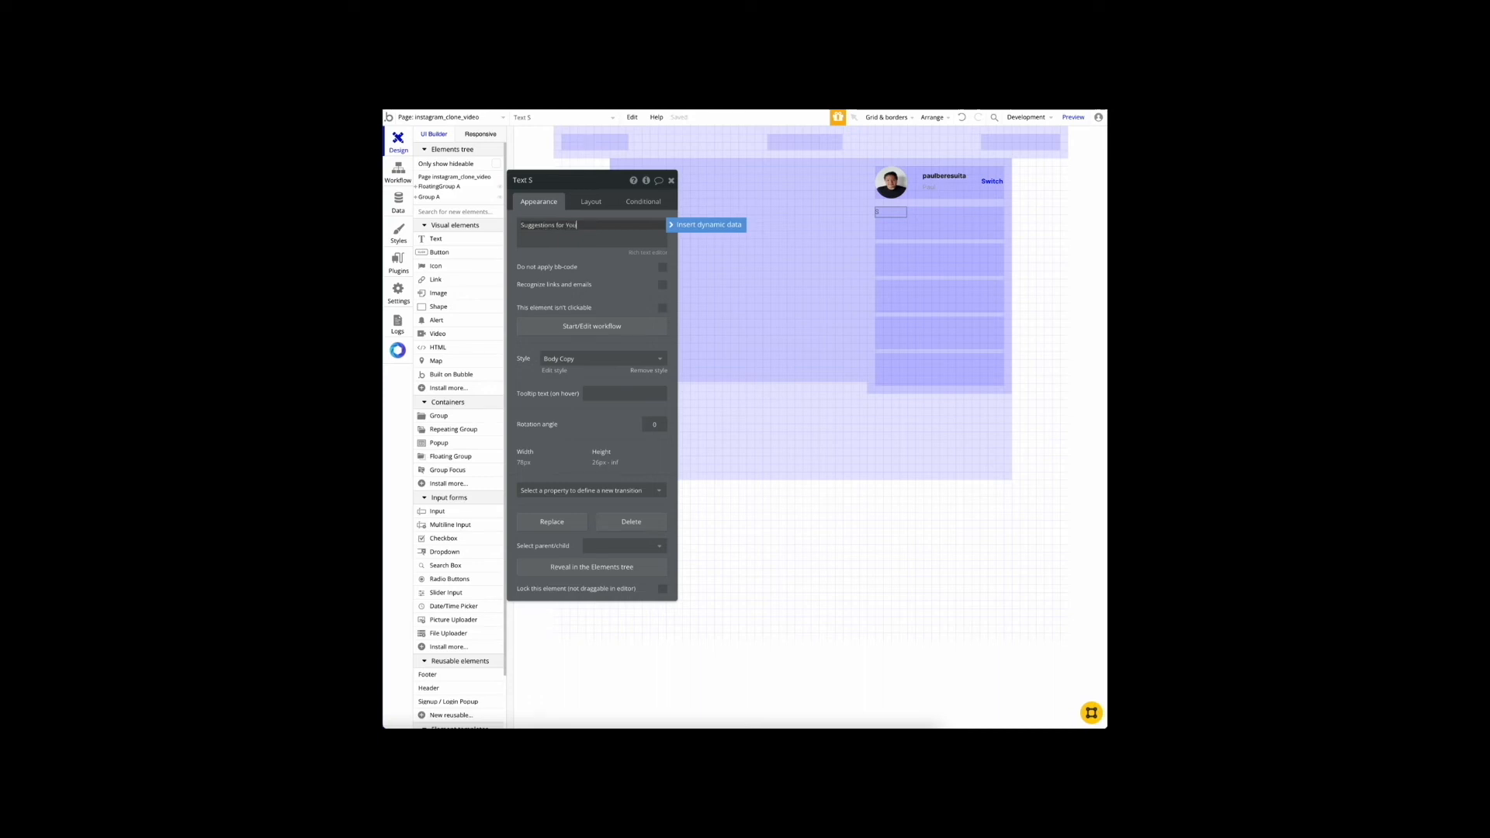
left_click(931, 226)
Step: Duplicate the "Suggestions for You" text within its group and change the copy to "See All"
left_click(901, 217)
key("super+c")
key("super+v")
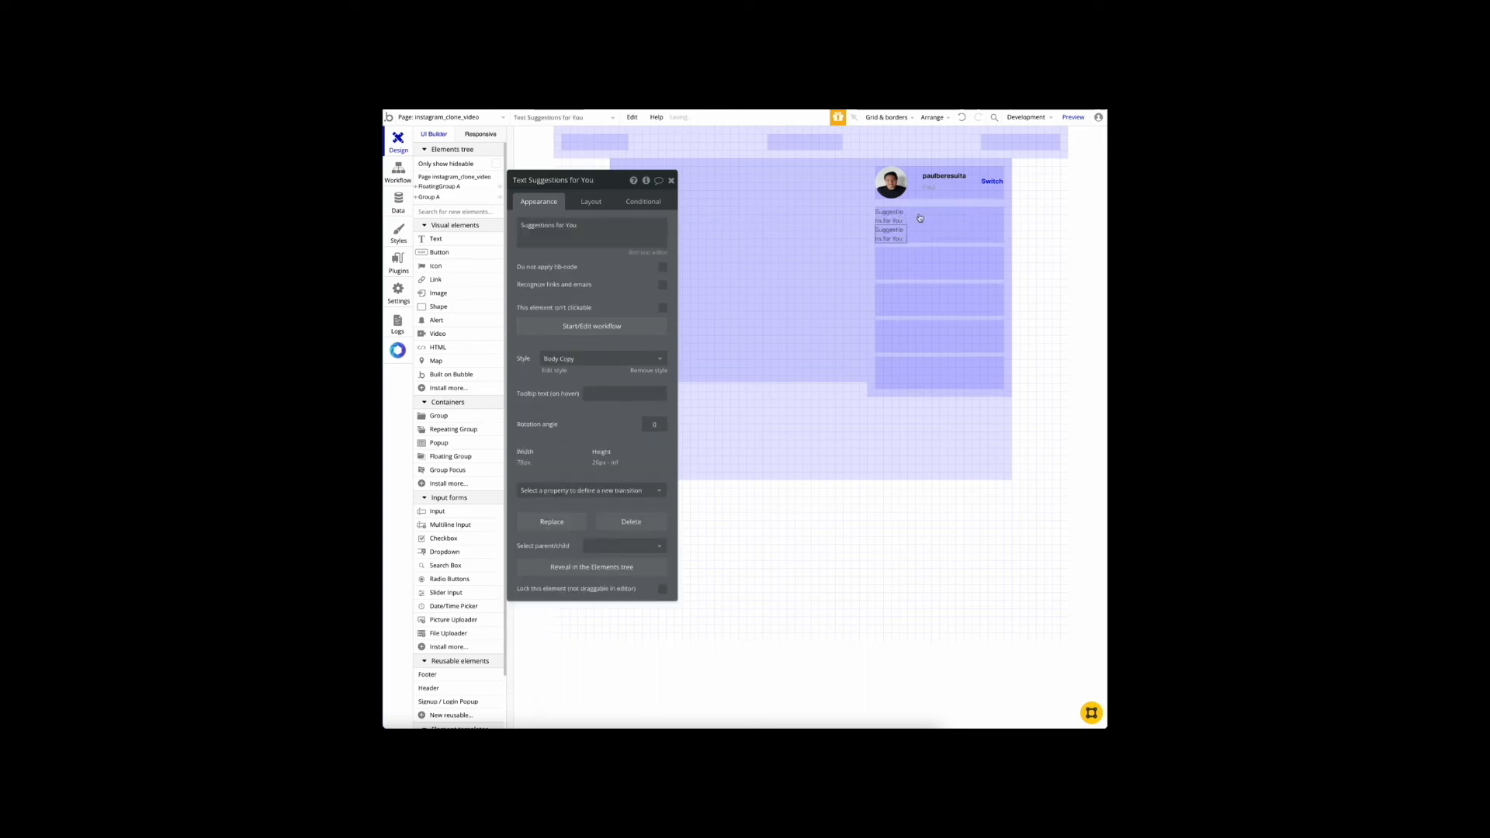
triple_click(612, 223)
type("See All")
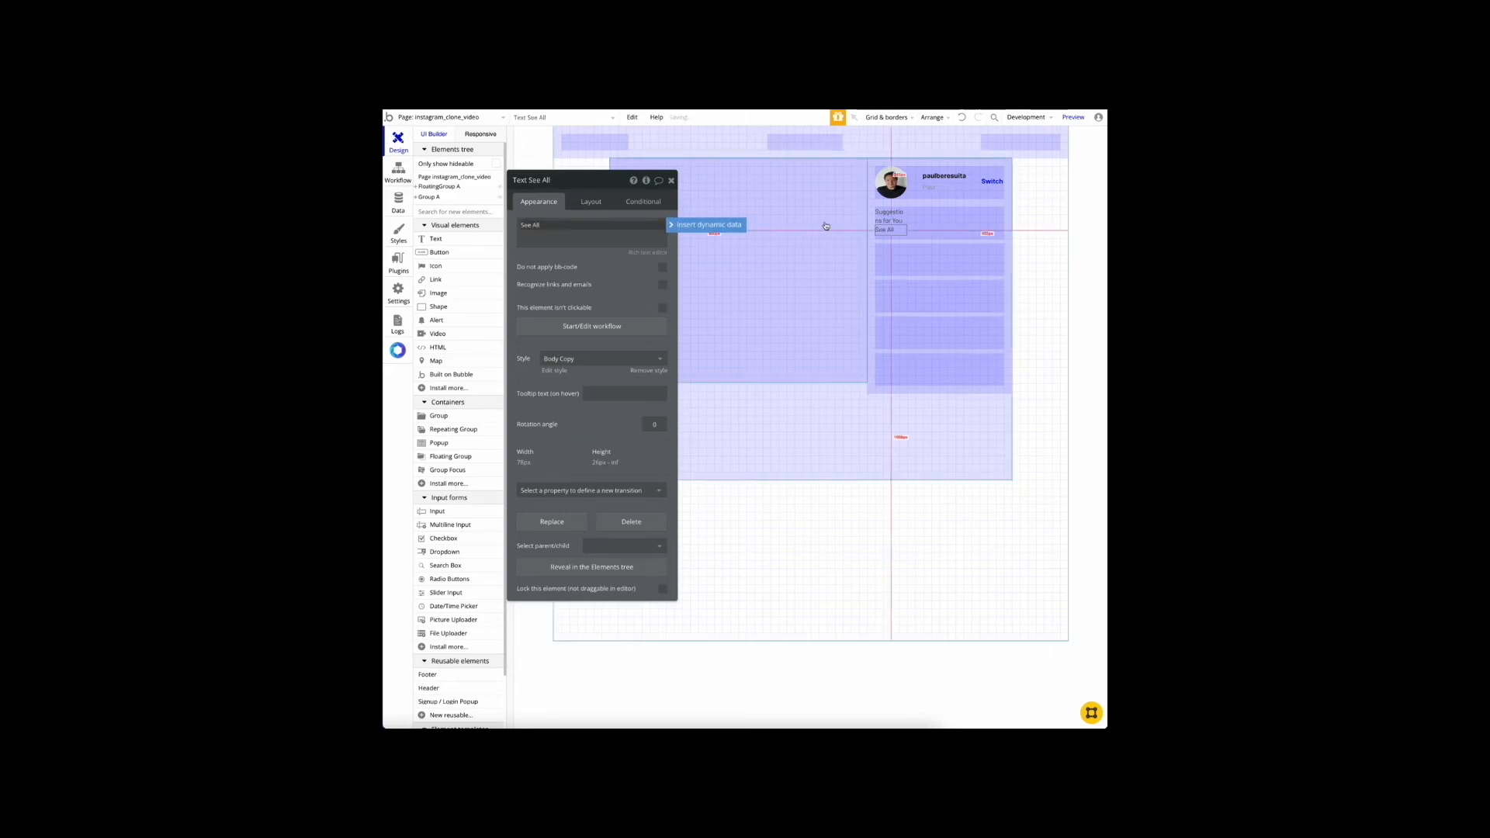
Step: Set the container layout of the group holding the suggestions heading texts to Row
left_click(916, 223)
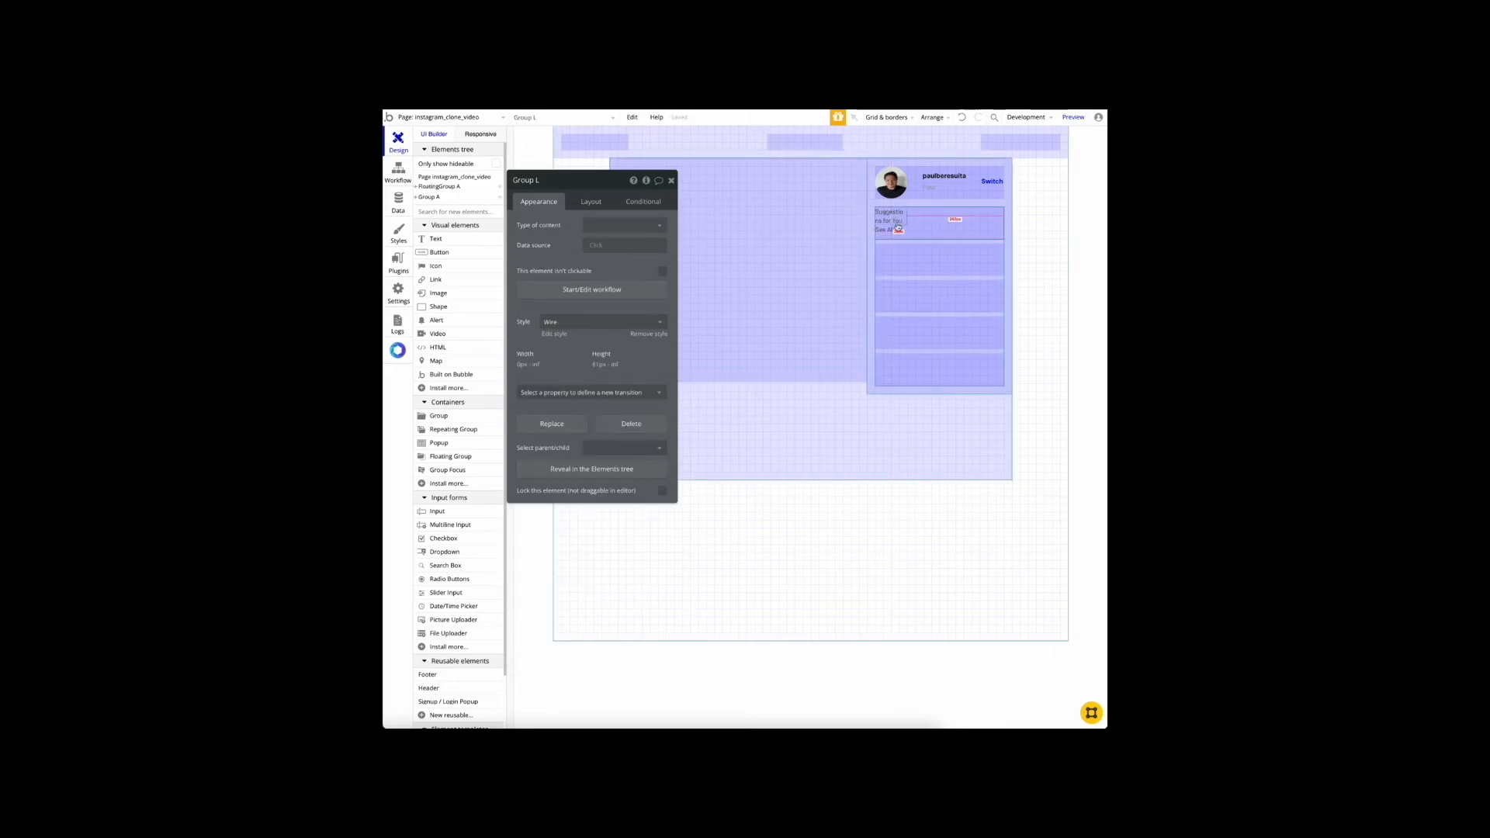
left_click(591, 201)
left_click(621, 225)
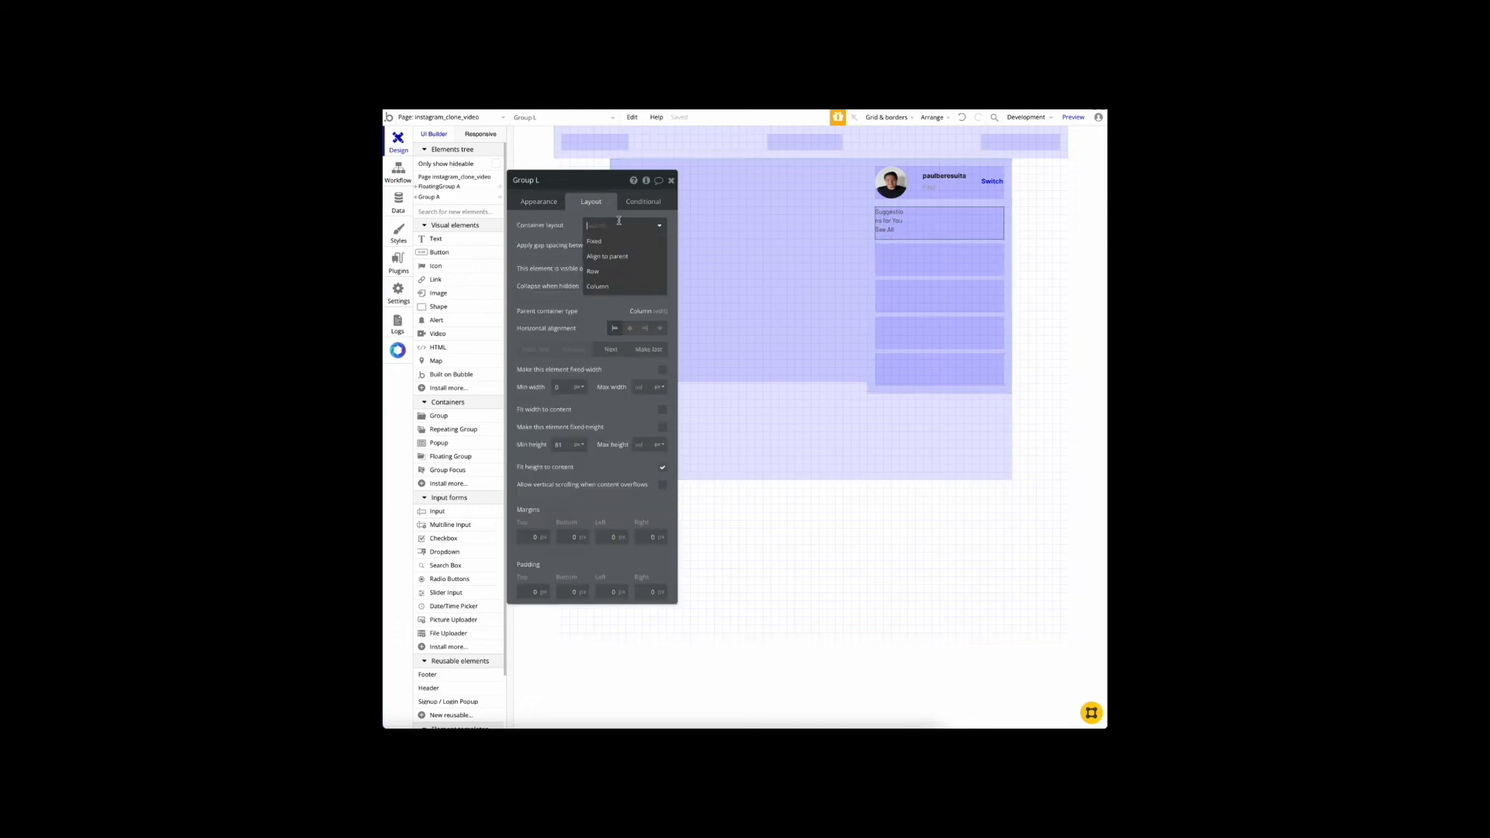
left_click(625, 271)
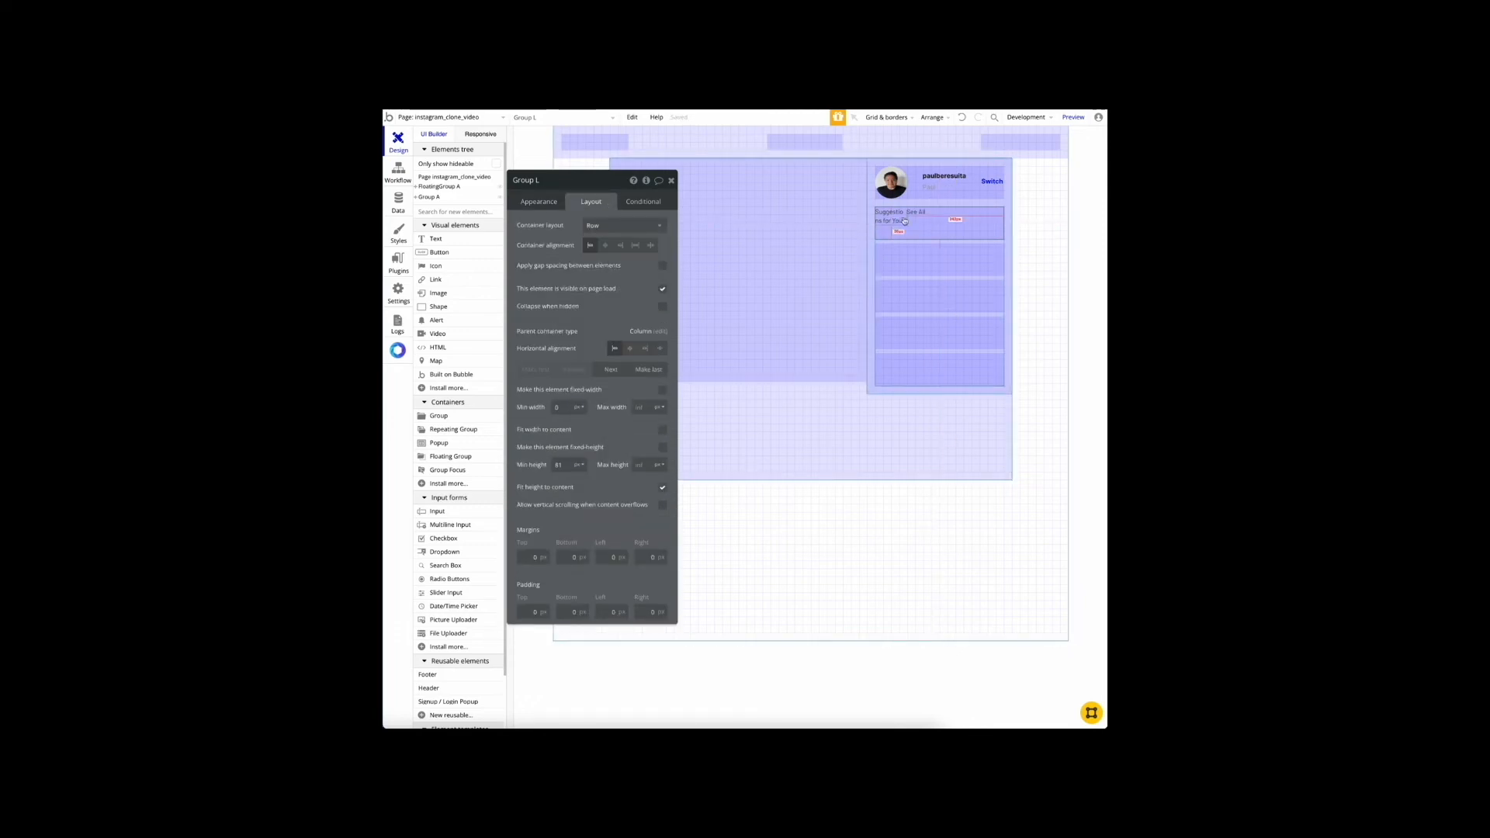
Step: Set the suggestions heading row's container alignment to space between, placing its two texts at opposite ends
left_click(651, 246)
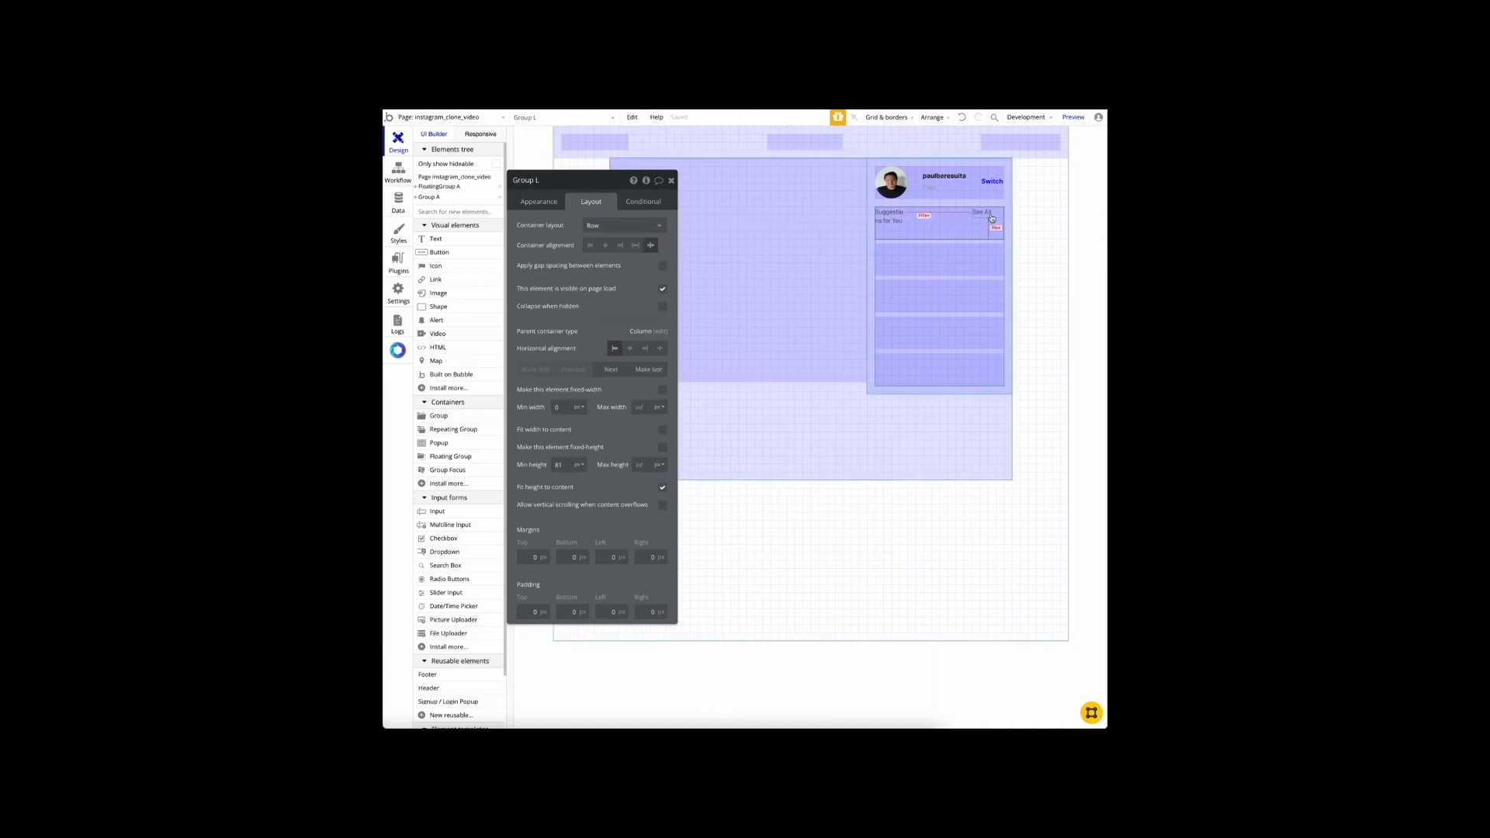
left_click(891, 214)
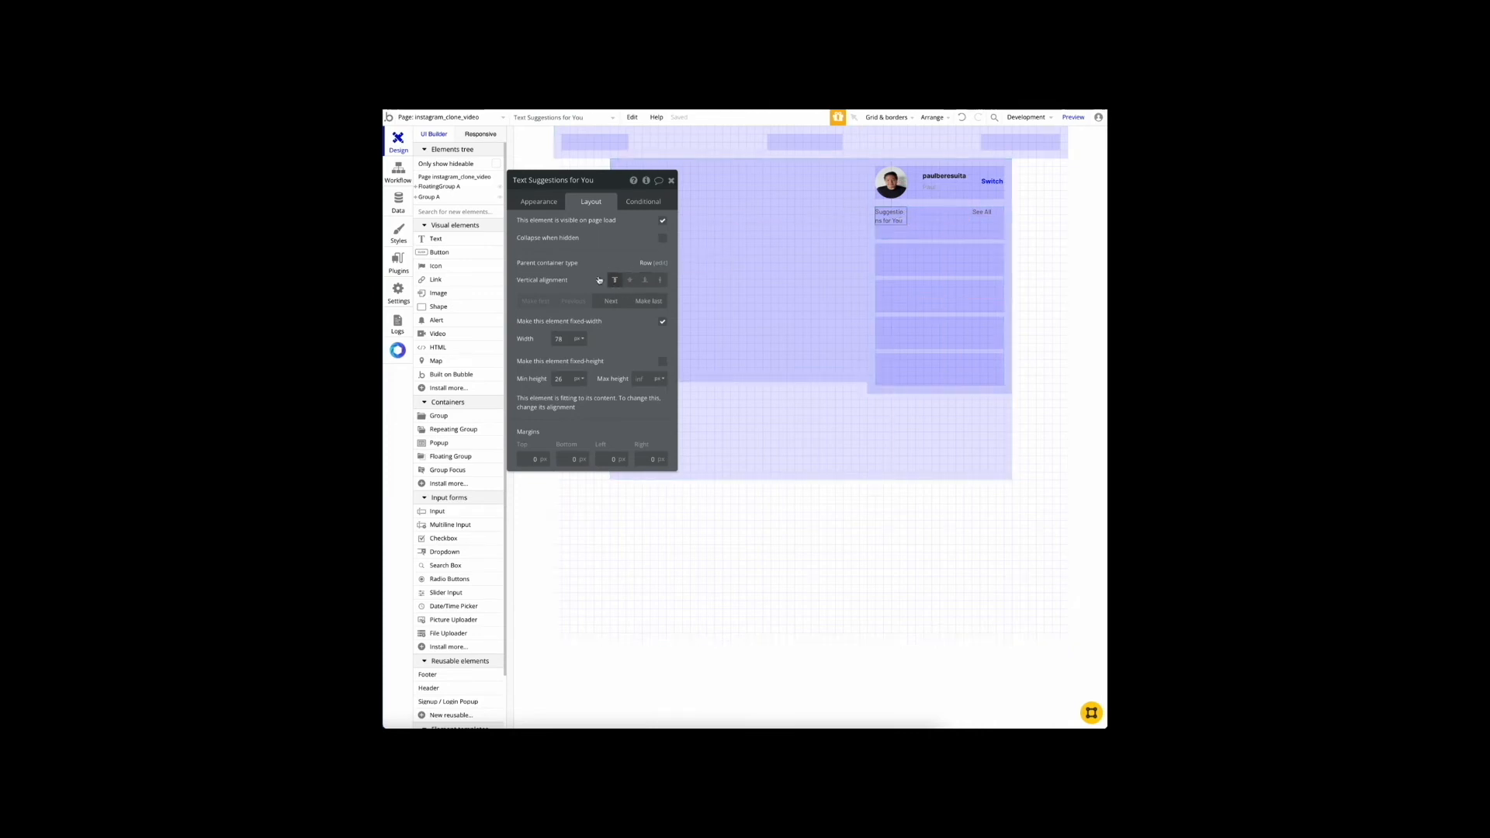
left_click(935, 223)
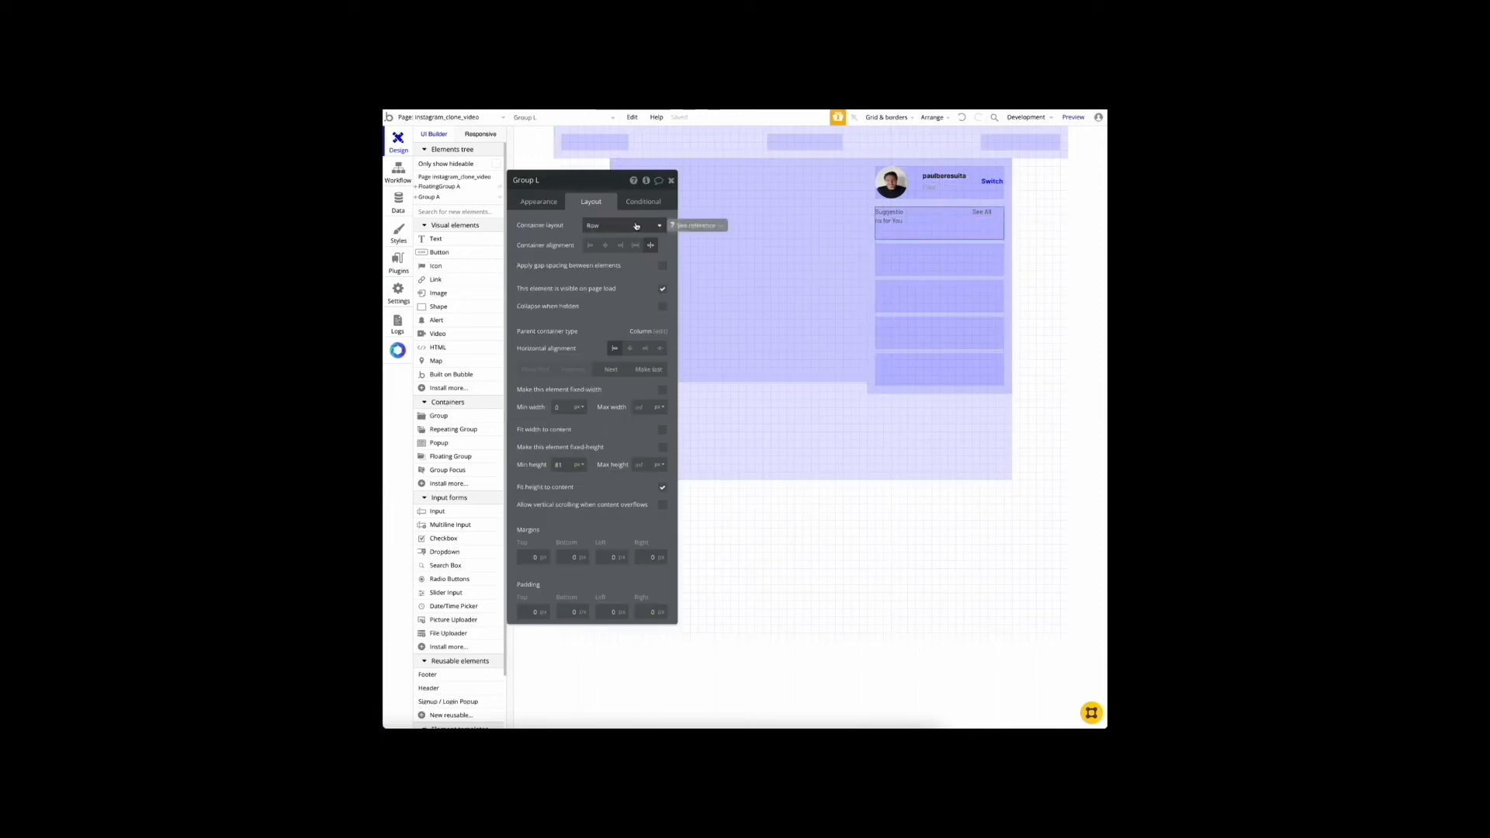
Step: Vertically center both the "Suggestions for You" and "See All" texts within their row
left_click(901, 226)
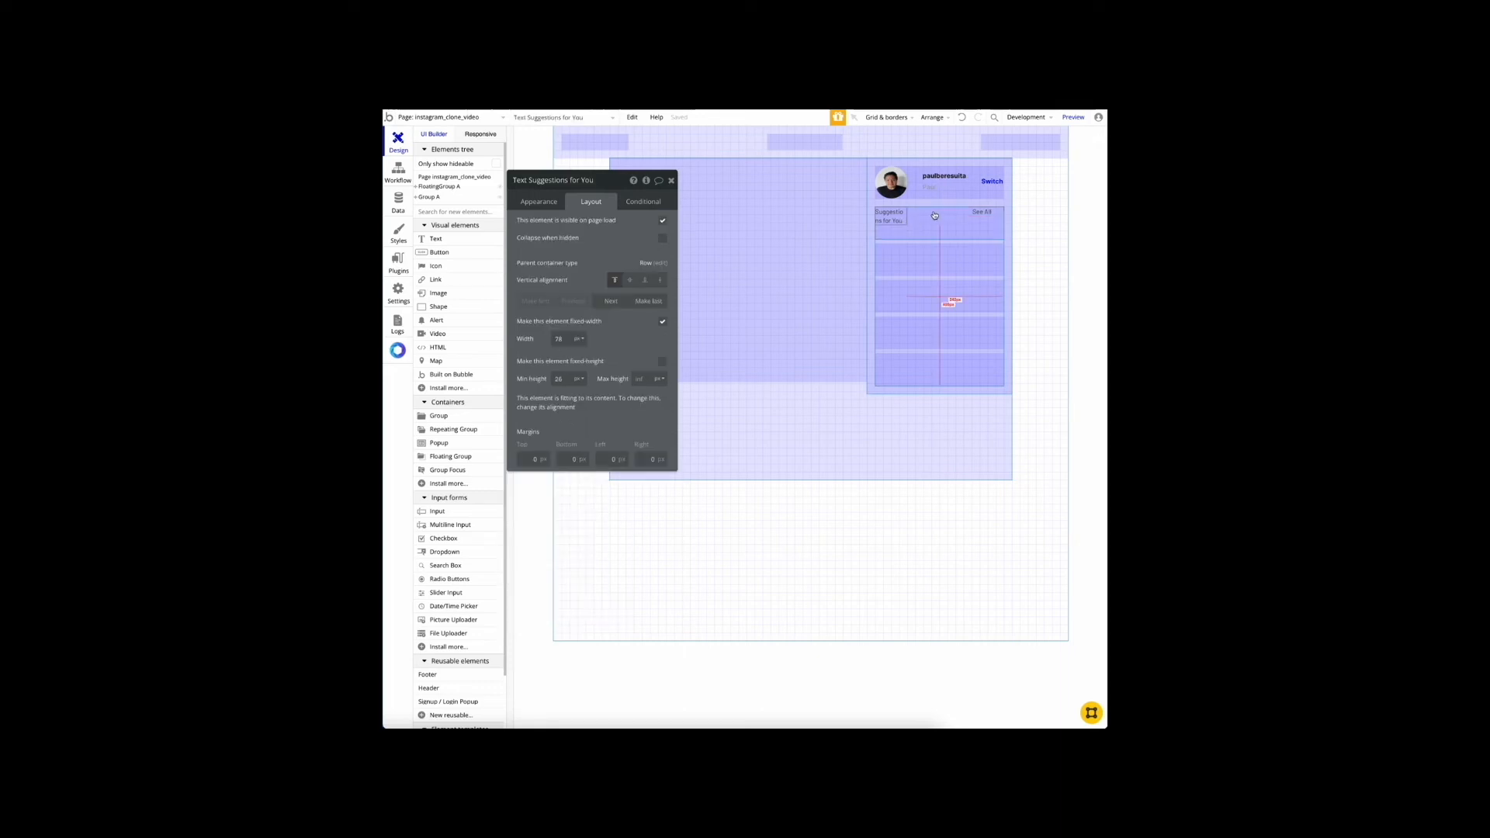
left_click(629, 280)
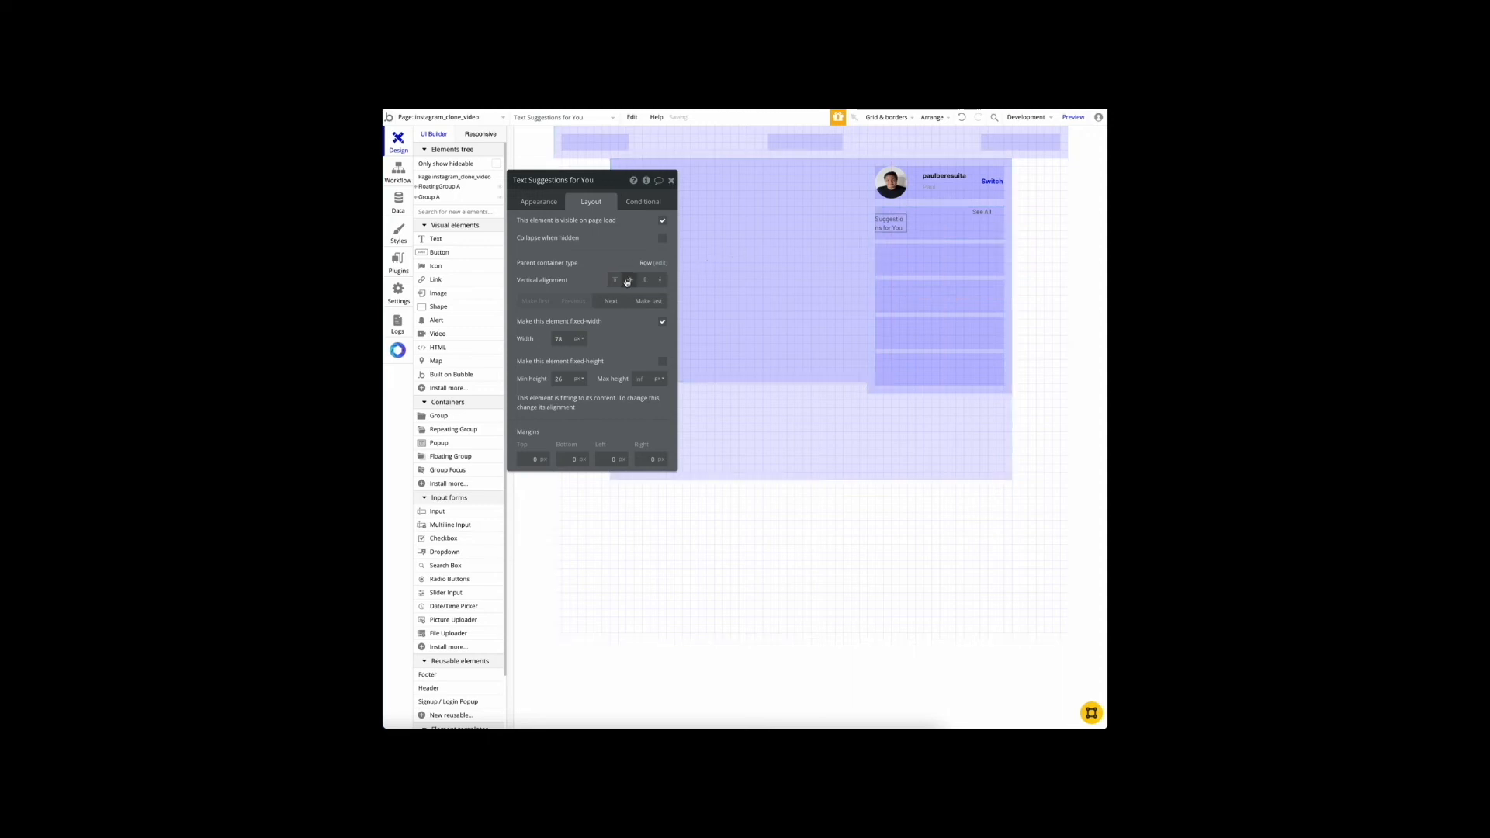
left_click(984, 213)
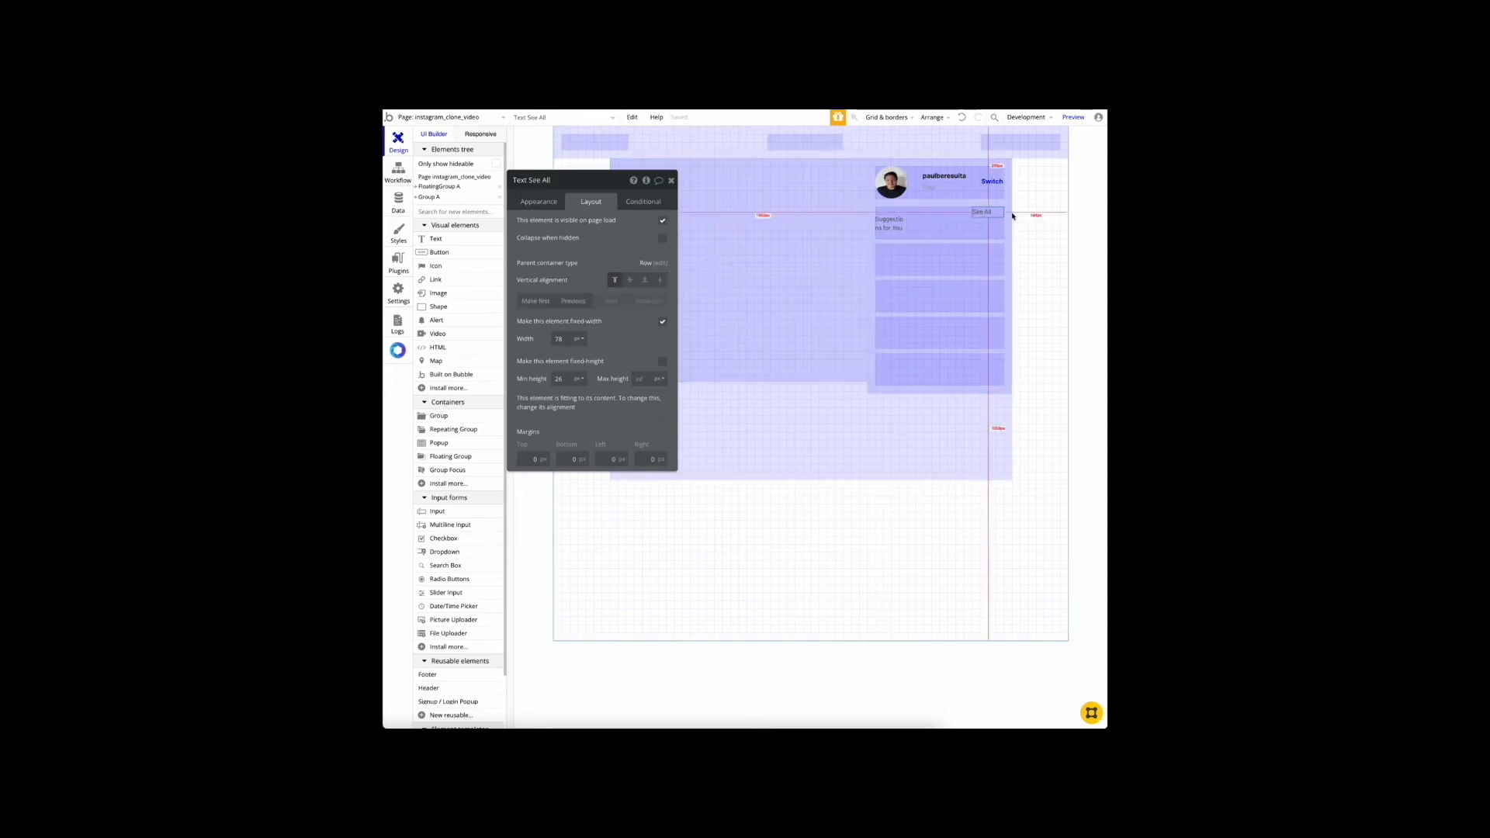
left_click(630, 281)
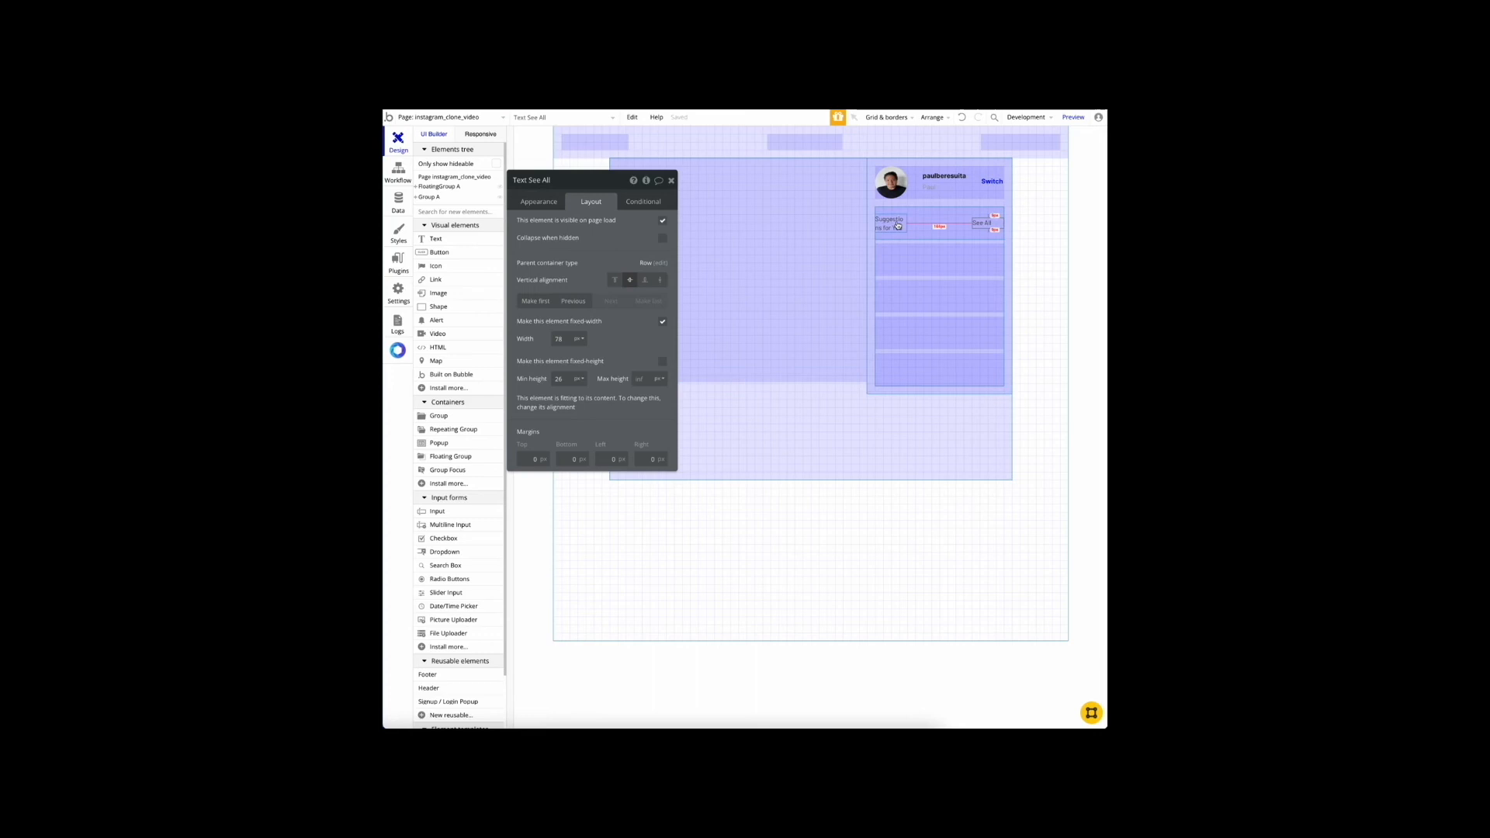
Step: Turn off fixed width and enable fit width to content for the "Suggestions for You" and "See All" texts
left_click(898, 226)
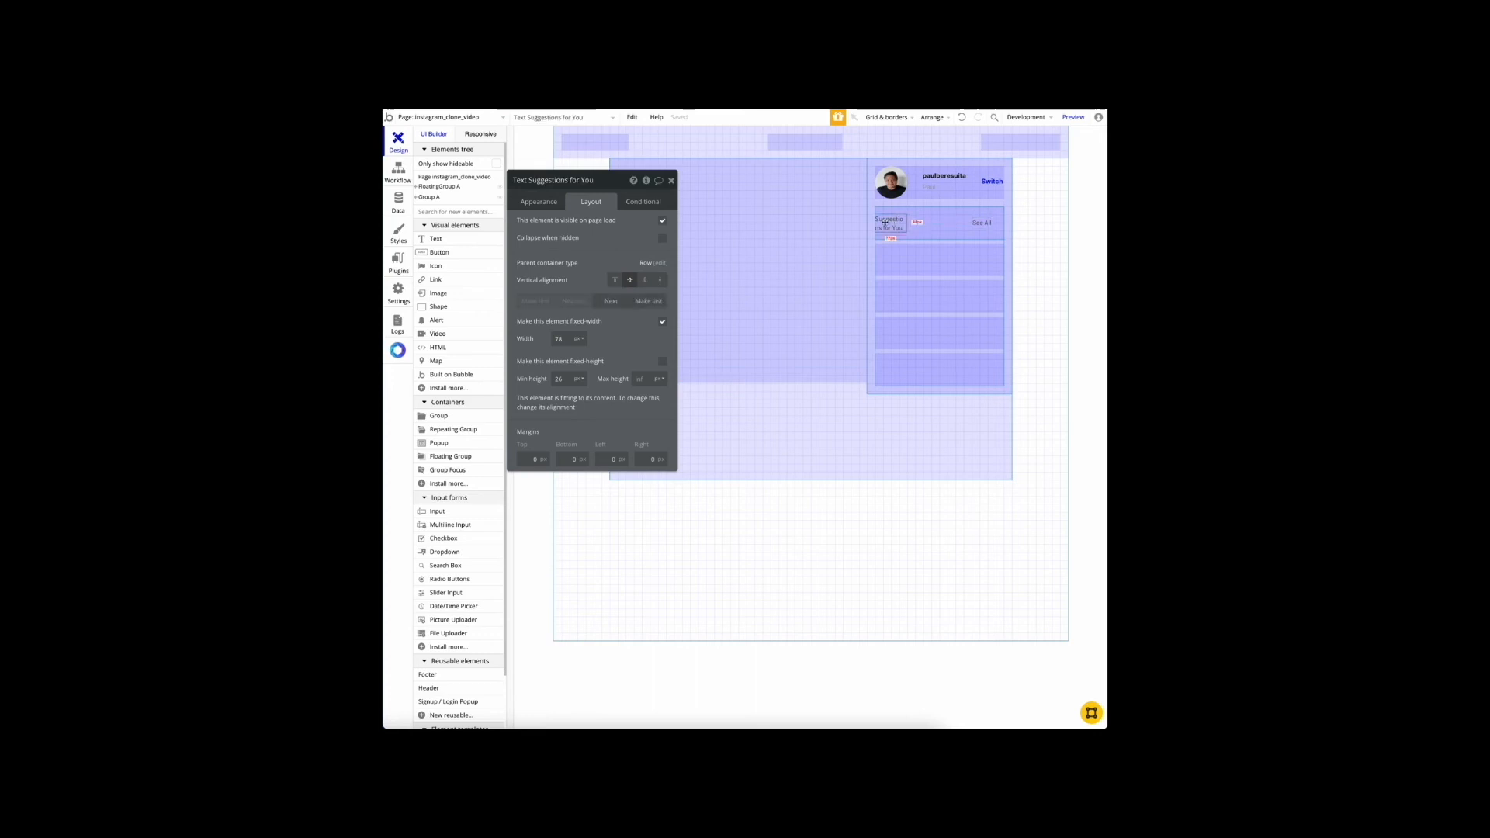
left_click(663, 323)
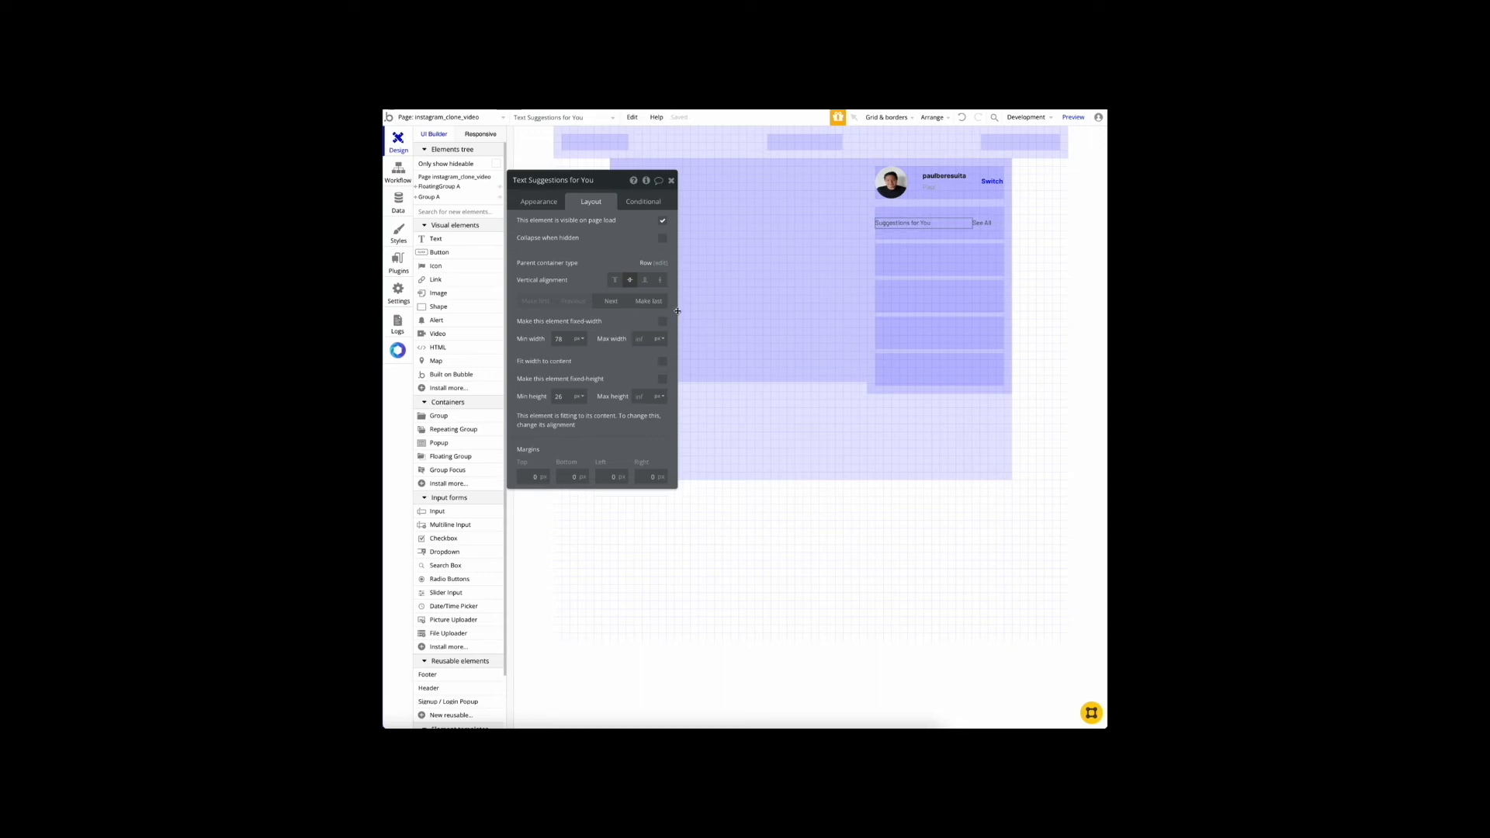
left_click(986, 224)
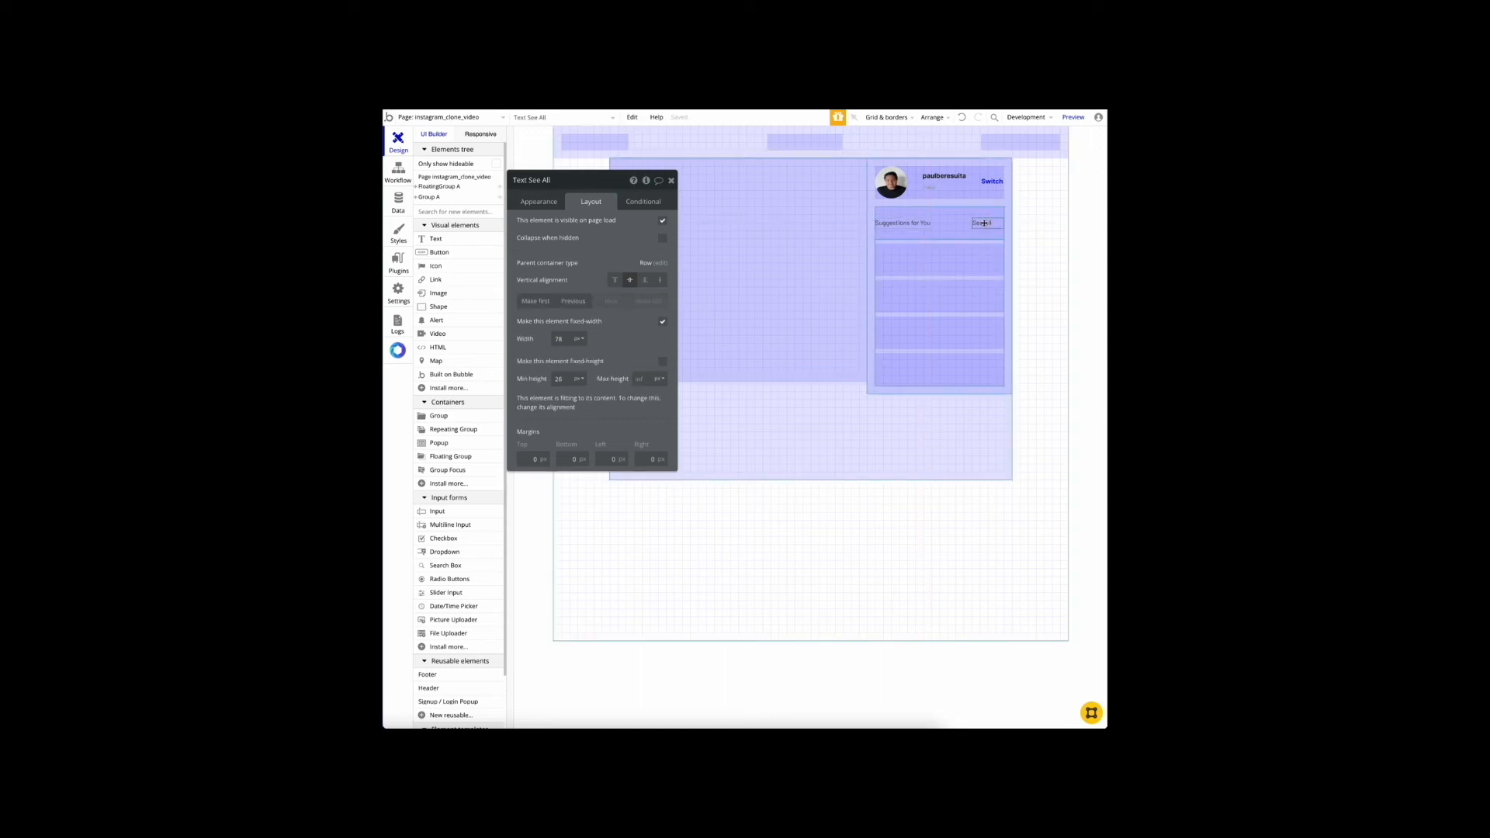
left_click(662, 323)
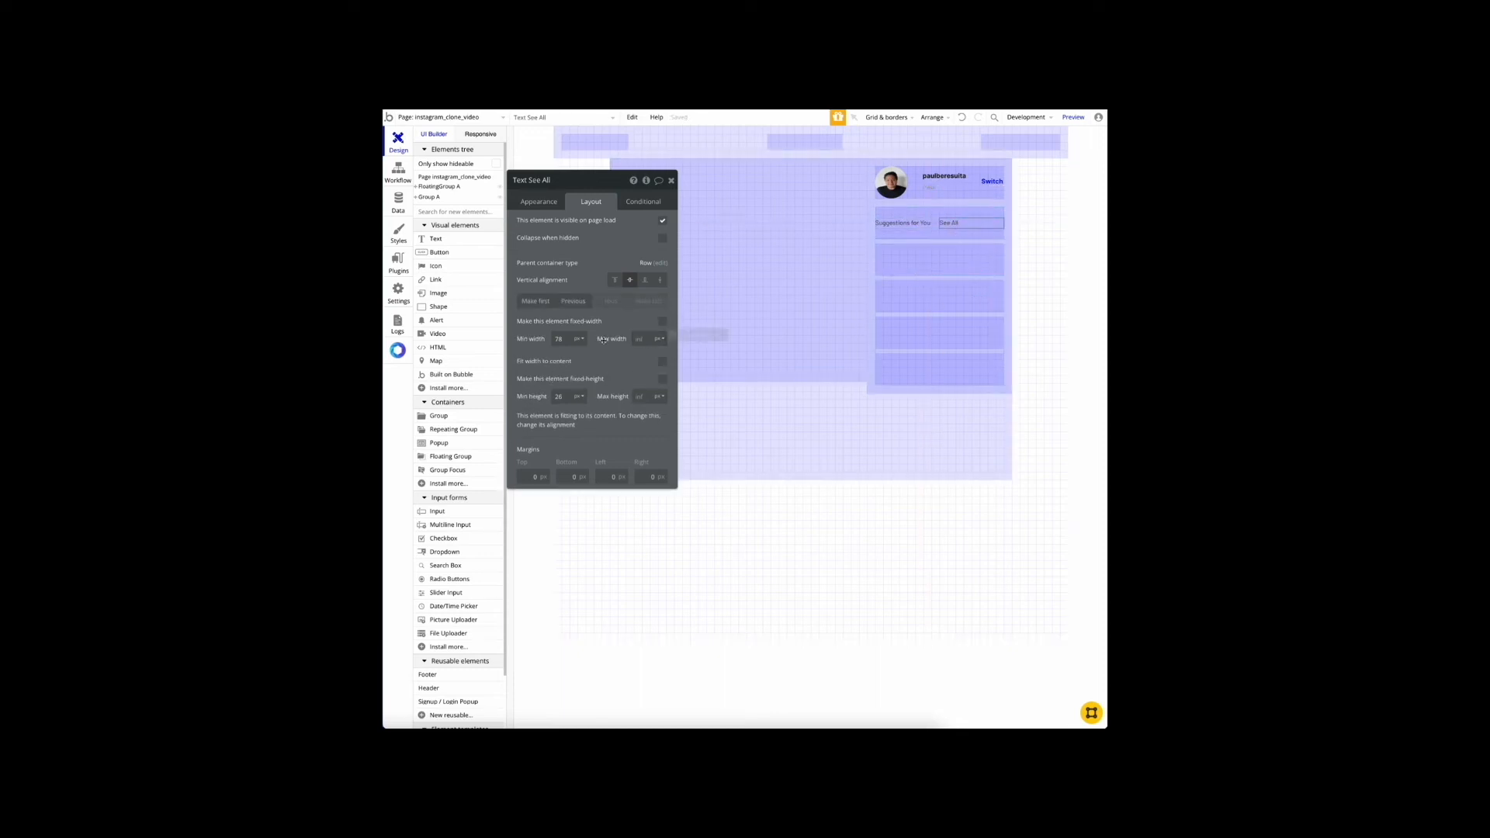
left_click(662, 362)
left_click(922, 222)
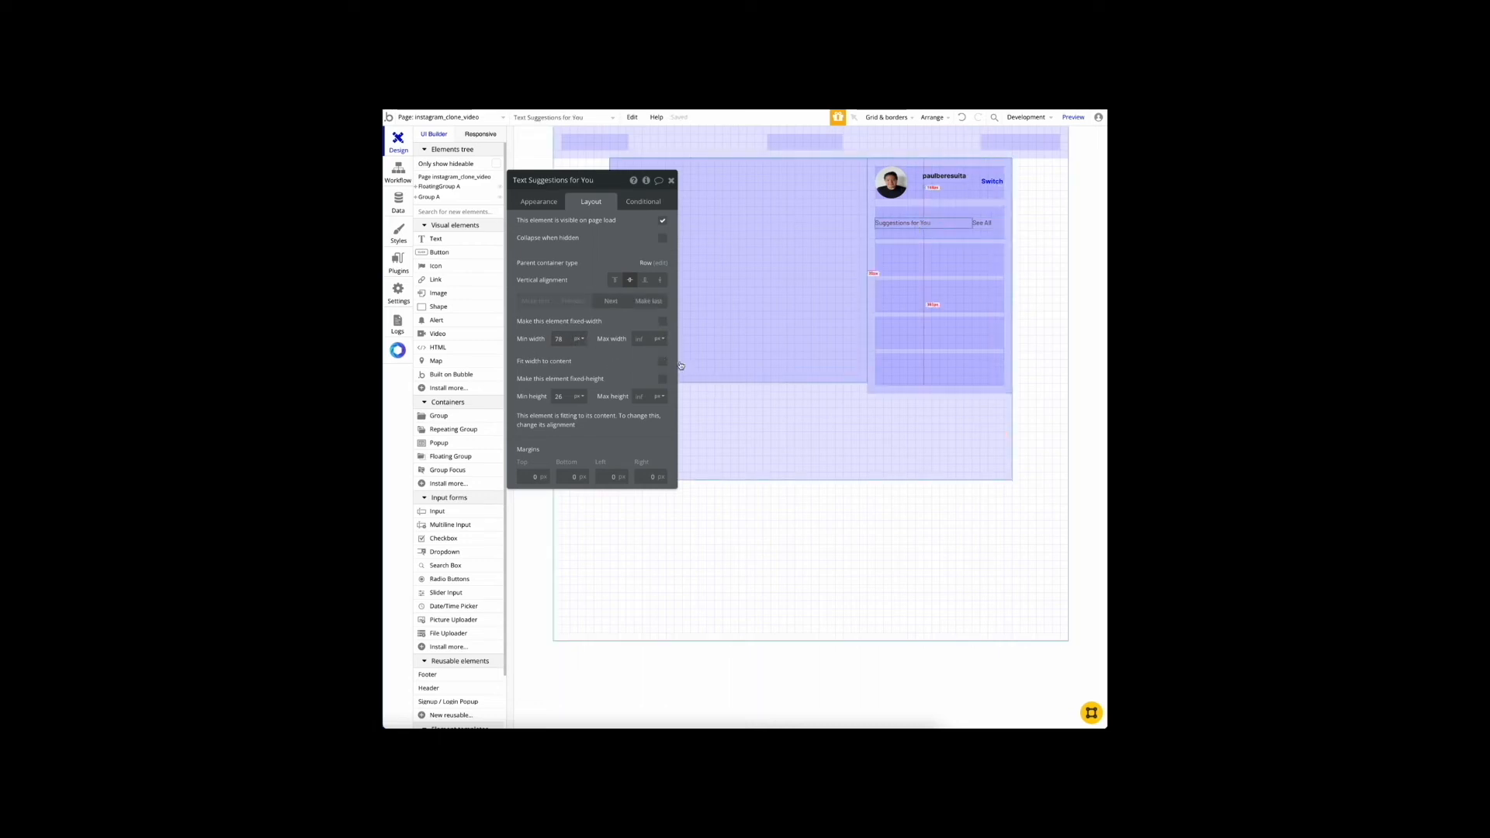
left_click(985, 223)
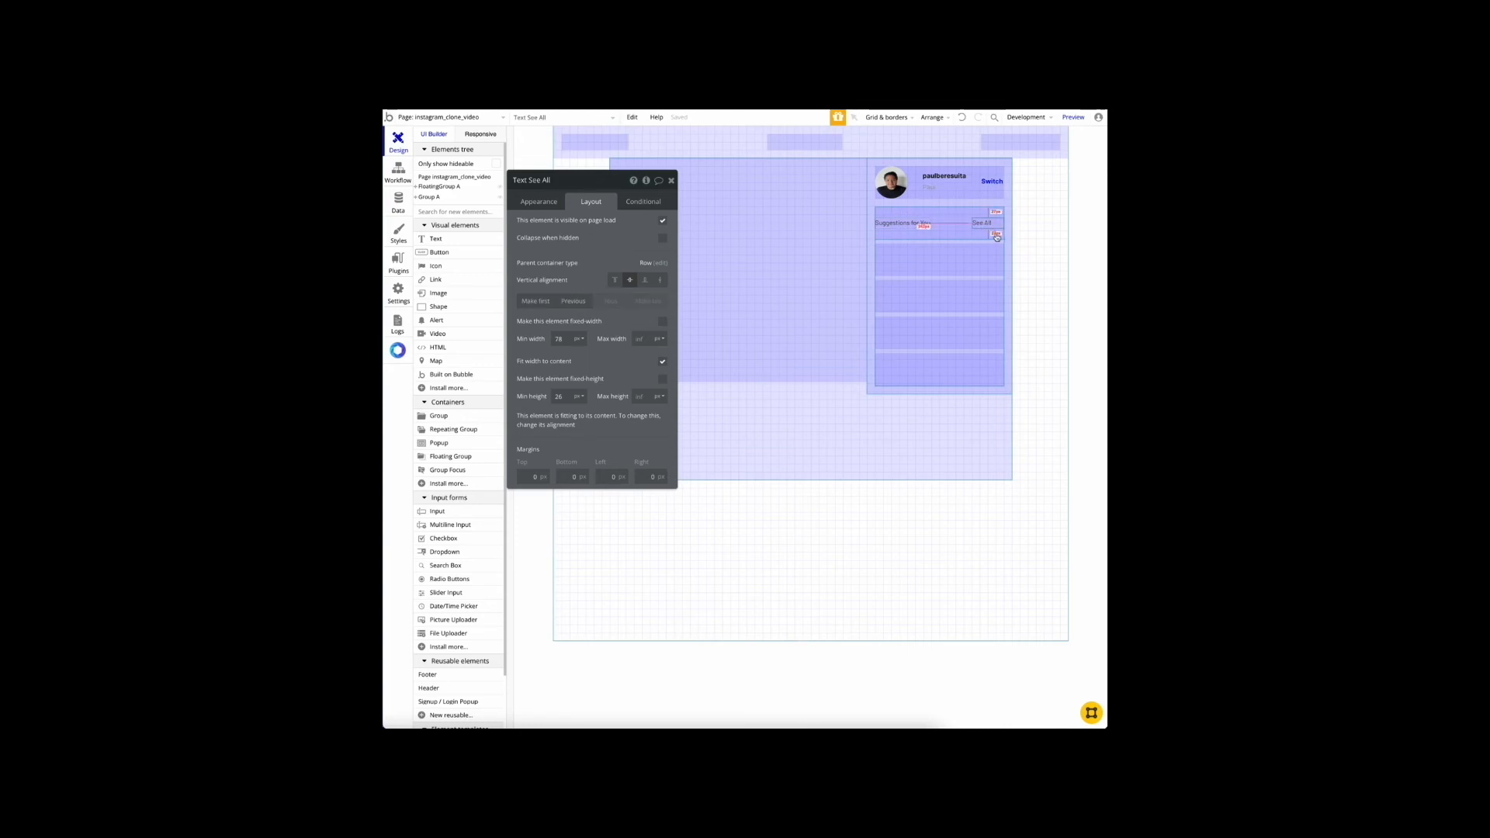
Step: Set the minimum width of both the "See All" and "Suggestions for You" texts to 0
left_click(559, 200)
left_click(590, 201)
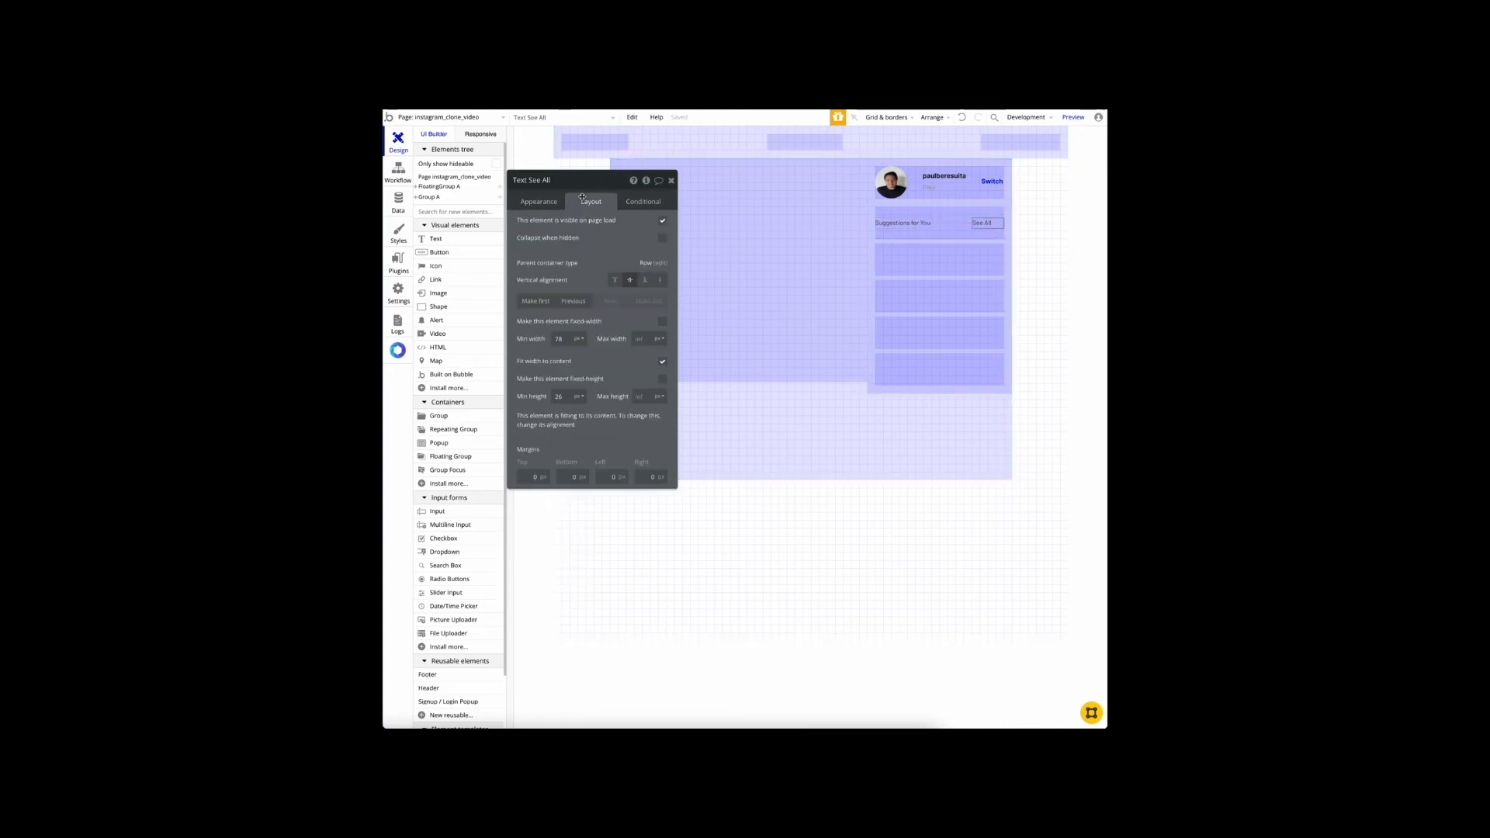
double_click(570, 343)
left_click(907, 223)
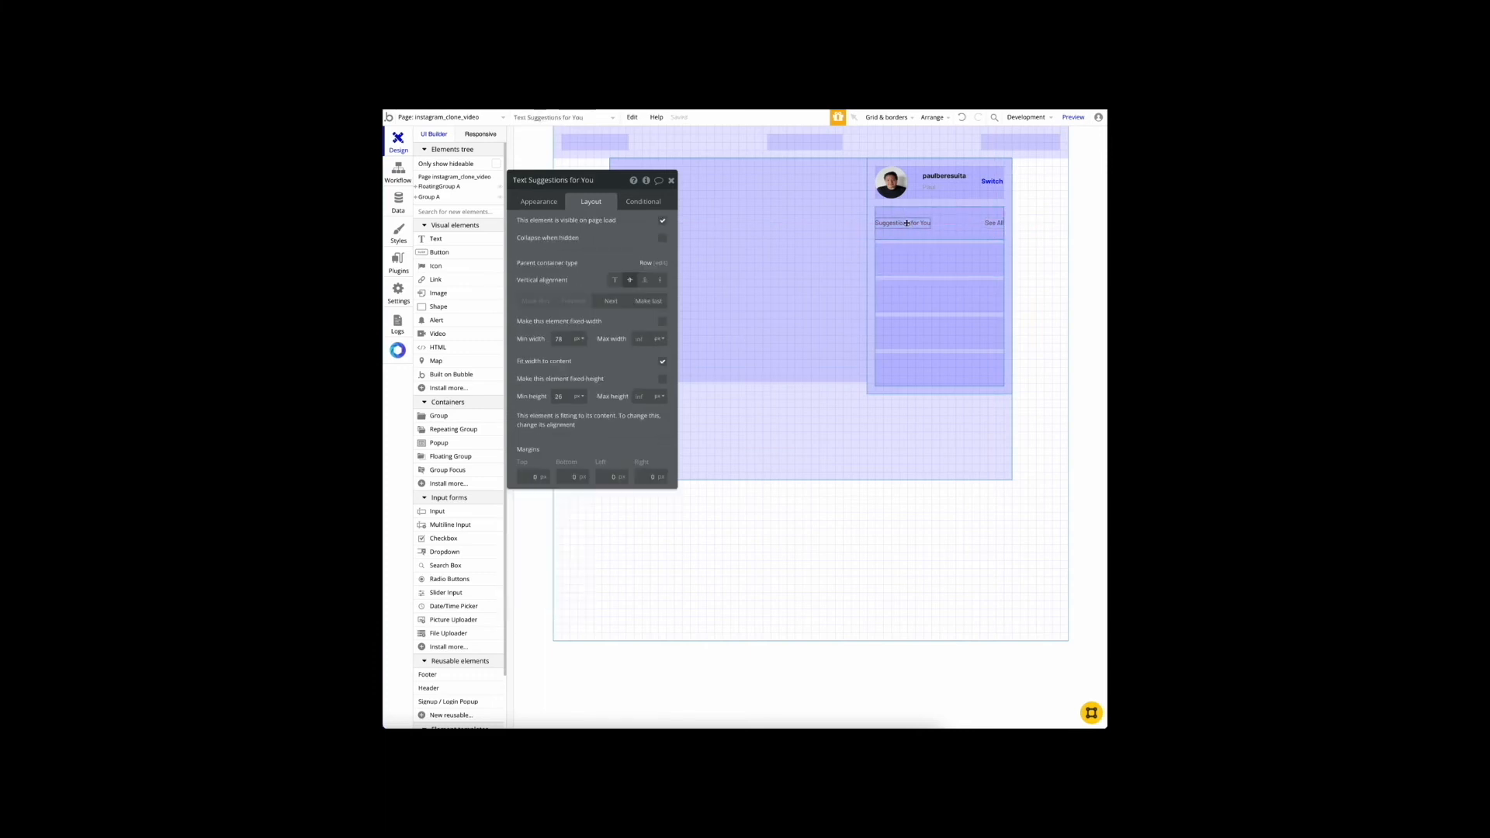
double_click(565, 339)
type("0")
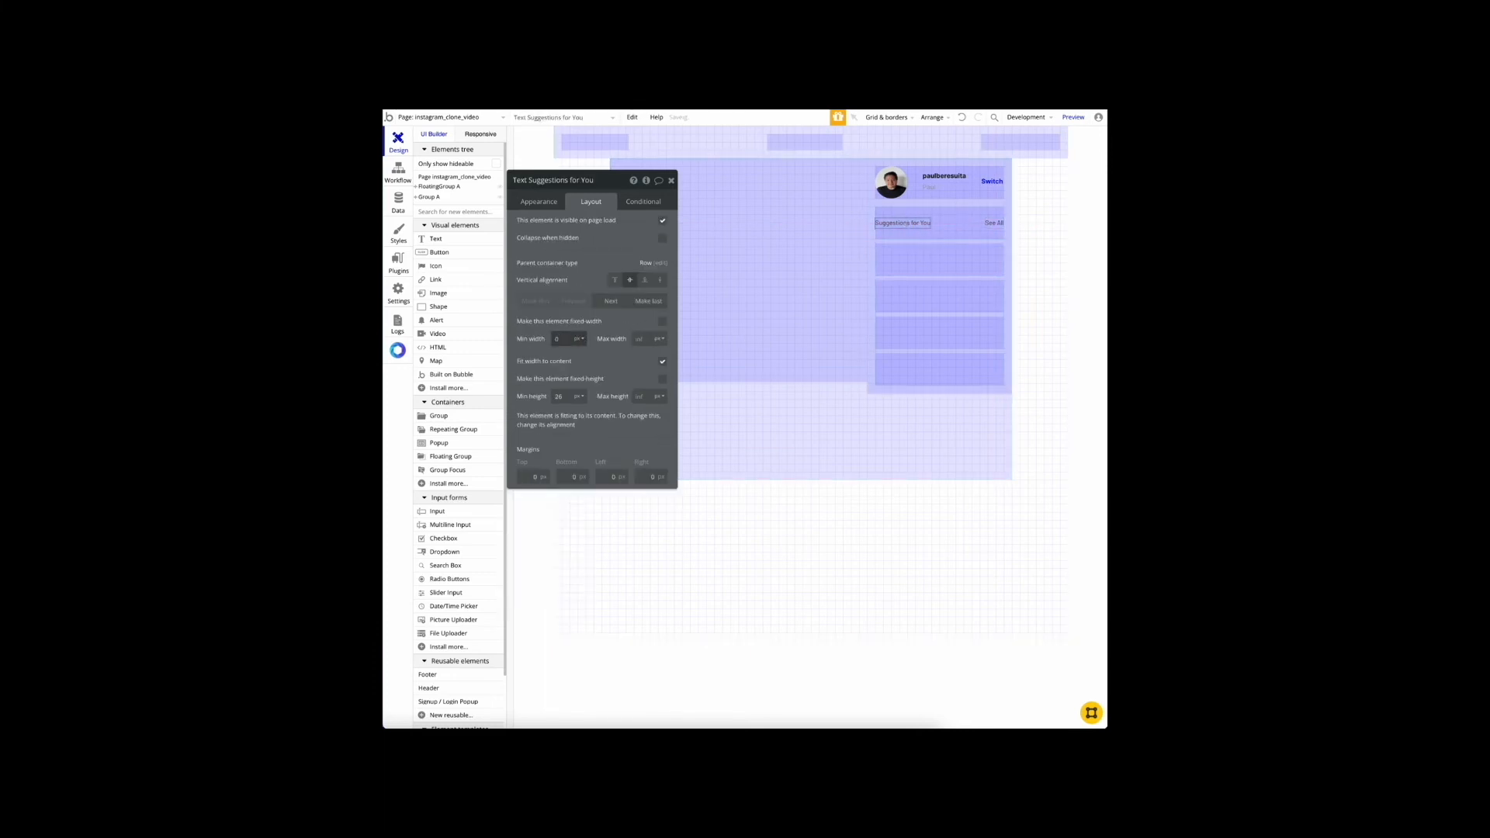
left_click(956, 219)
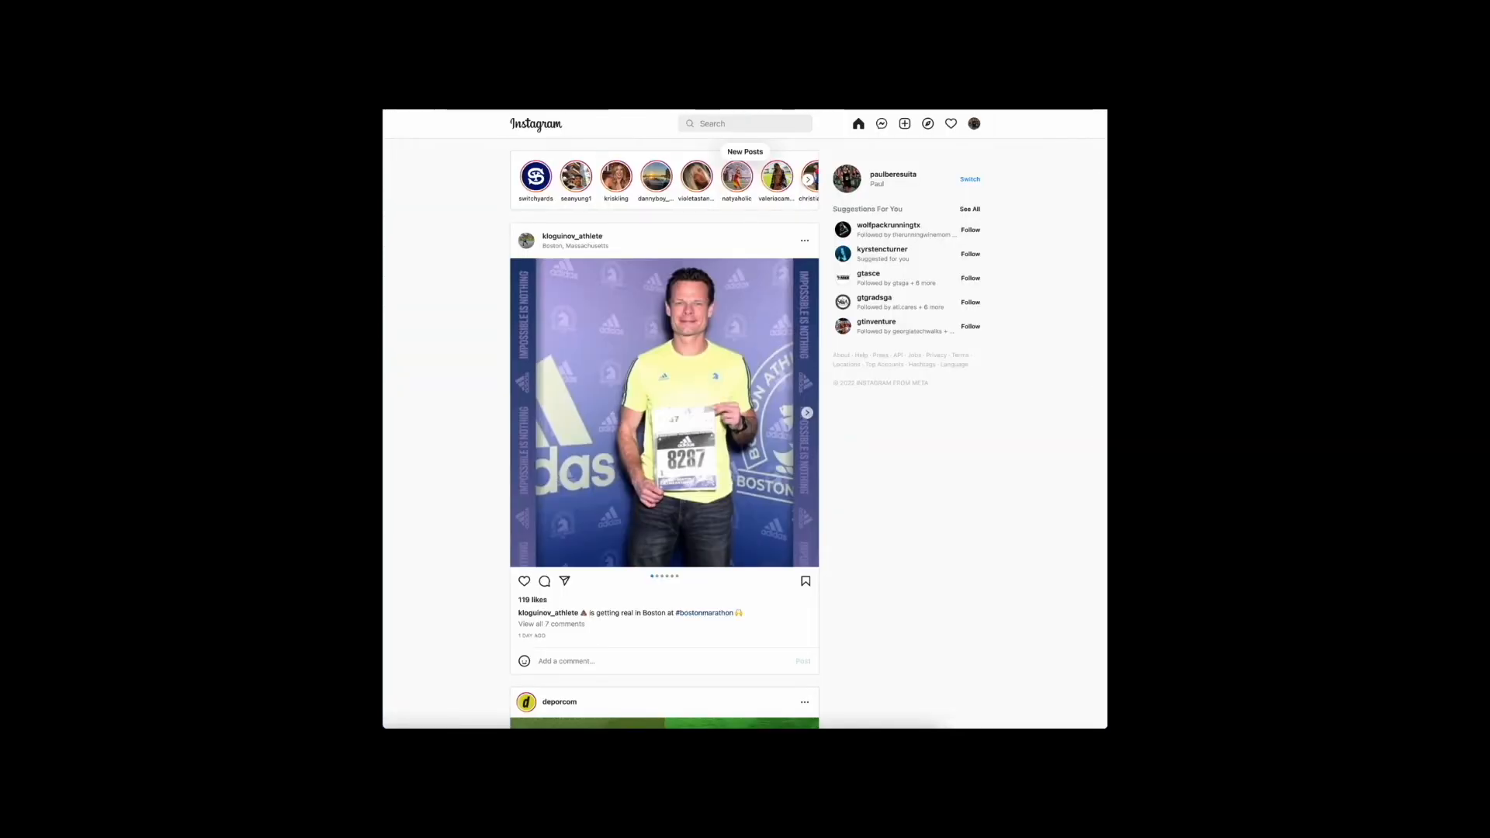
Step: Detach the "Suggestions for You" text from its style, reuse the profile first-name text's gray color, and set its font to Inter (700)
left_click_drag(876, 210, 931, 211)
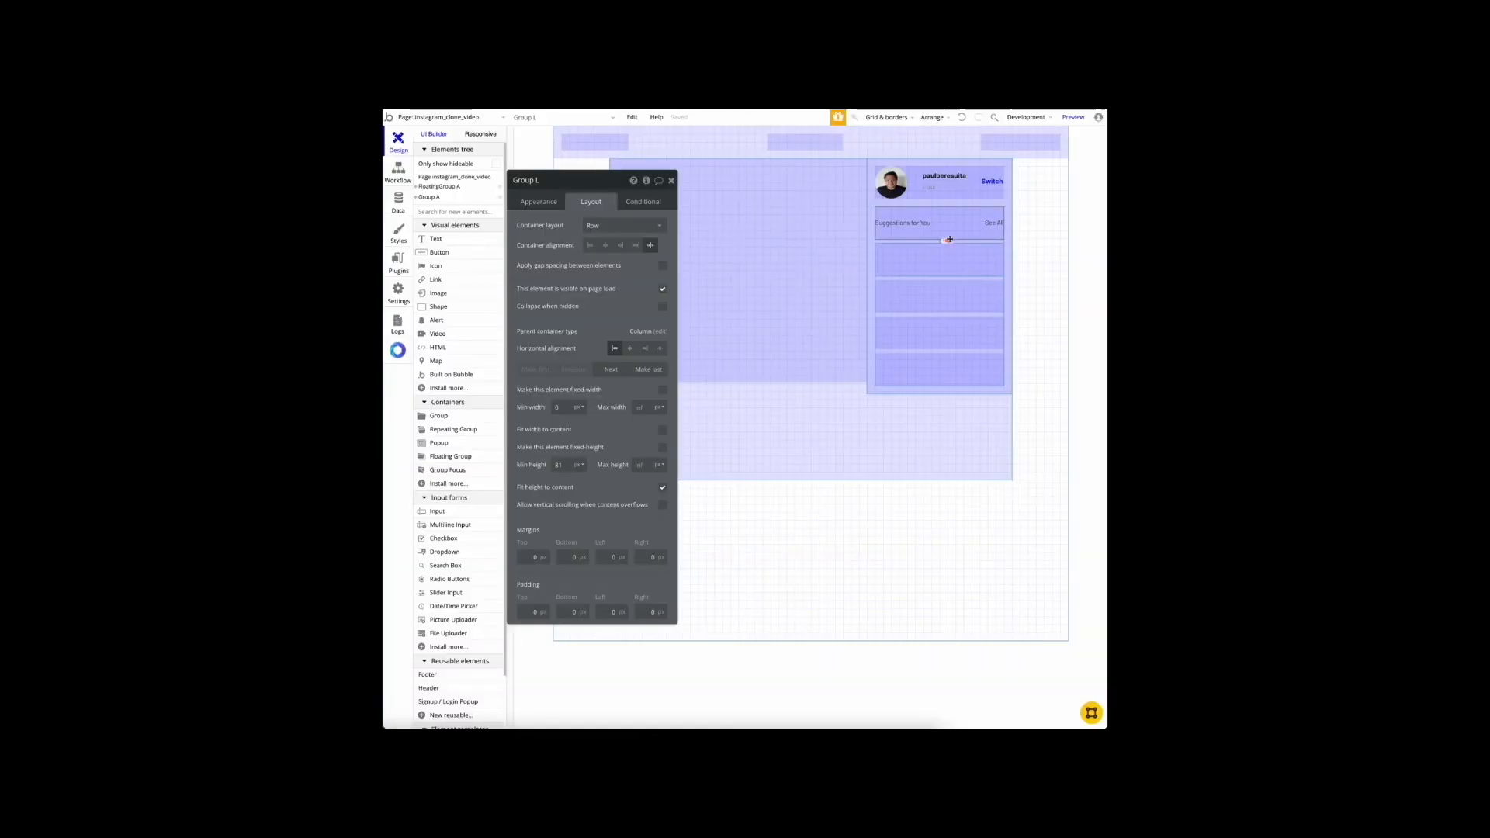
left_click(935, 191)
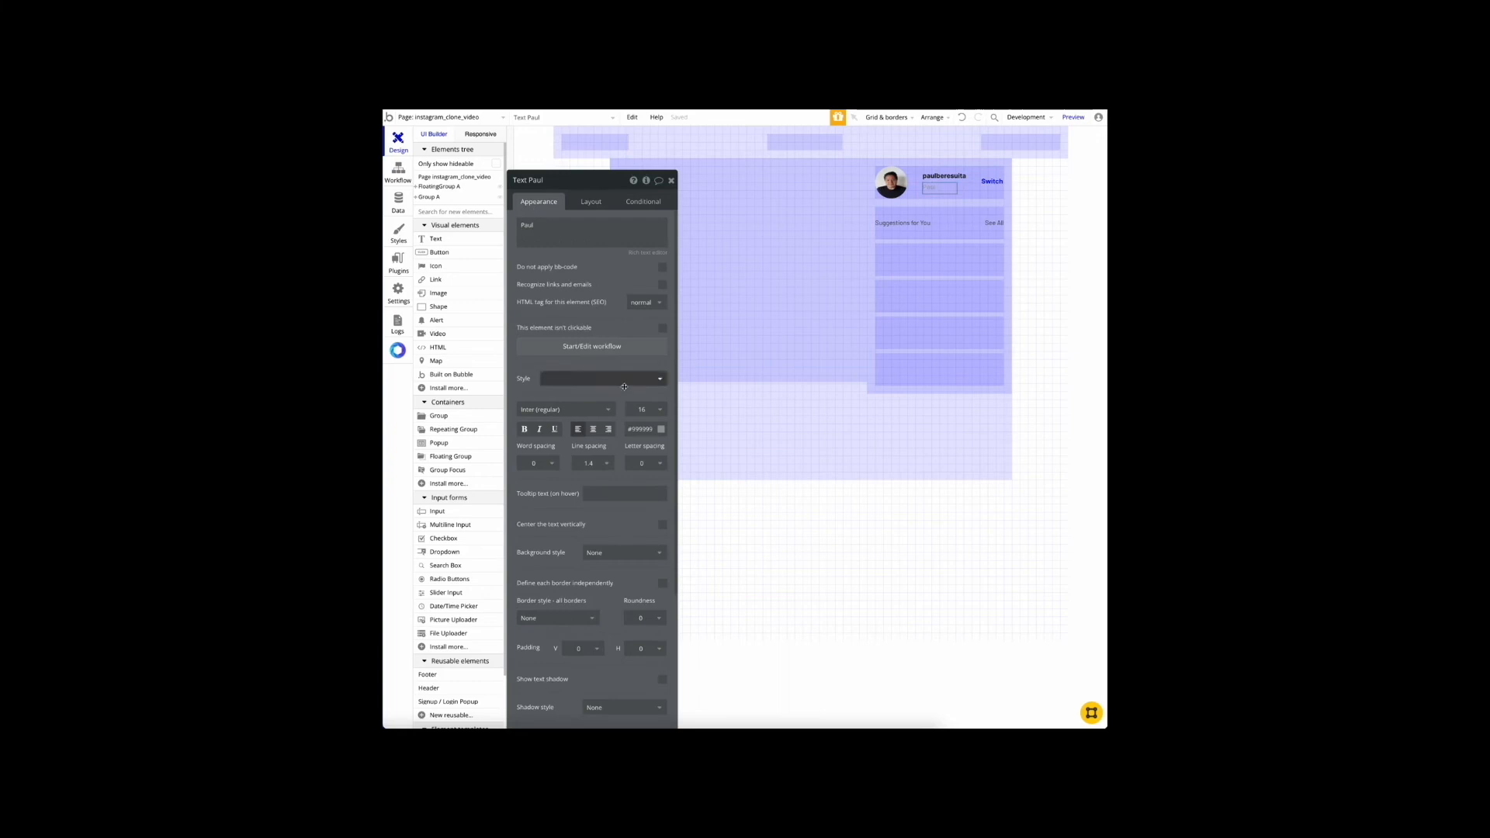
triple_click(643, 428)
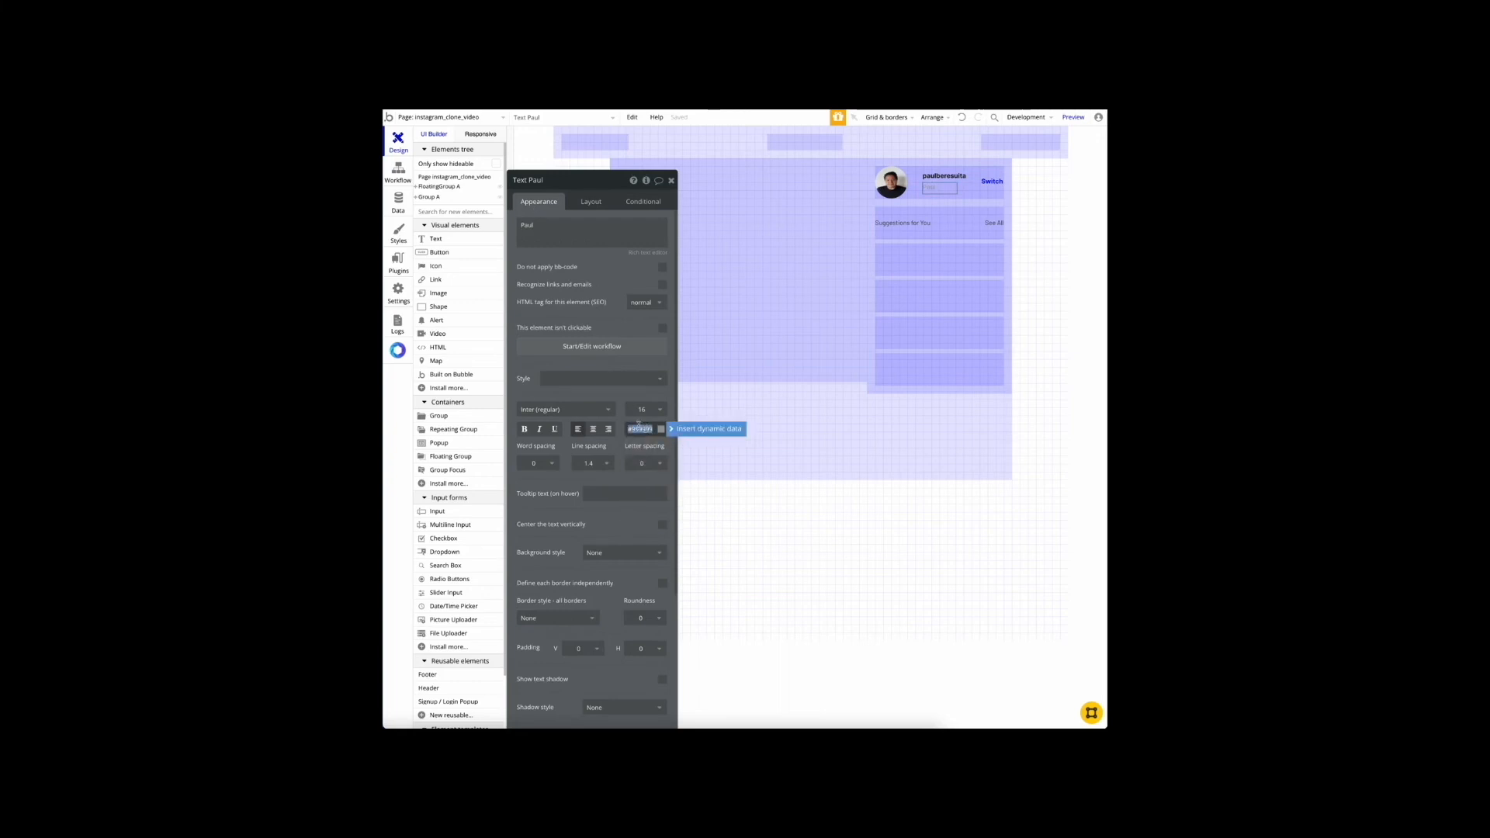
left_click(903, 223)
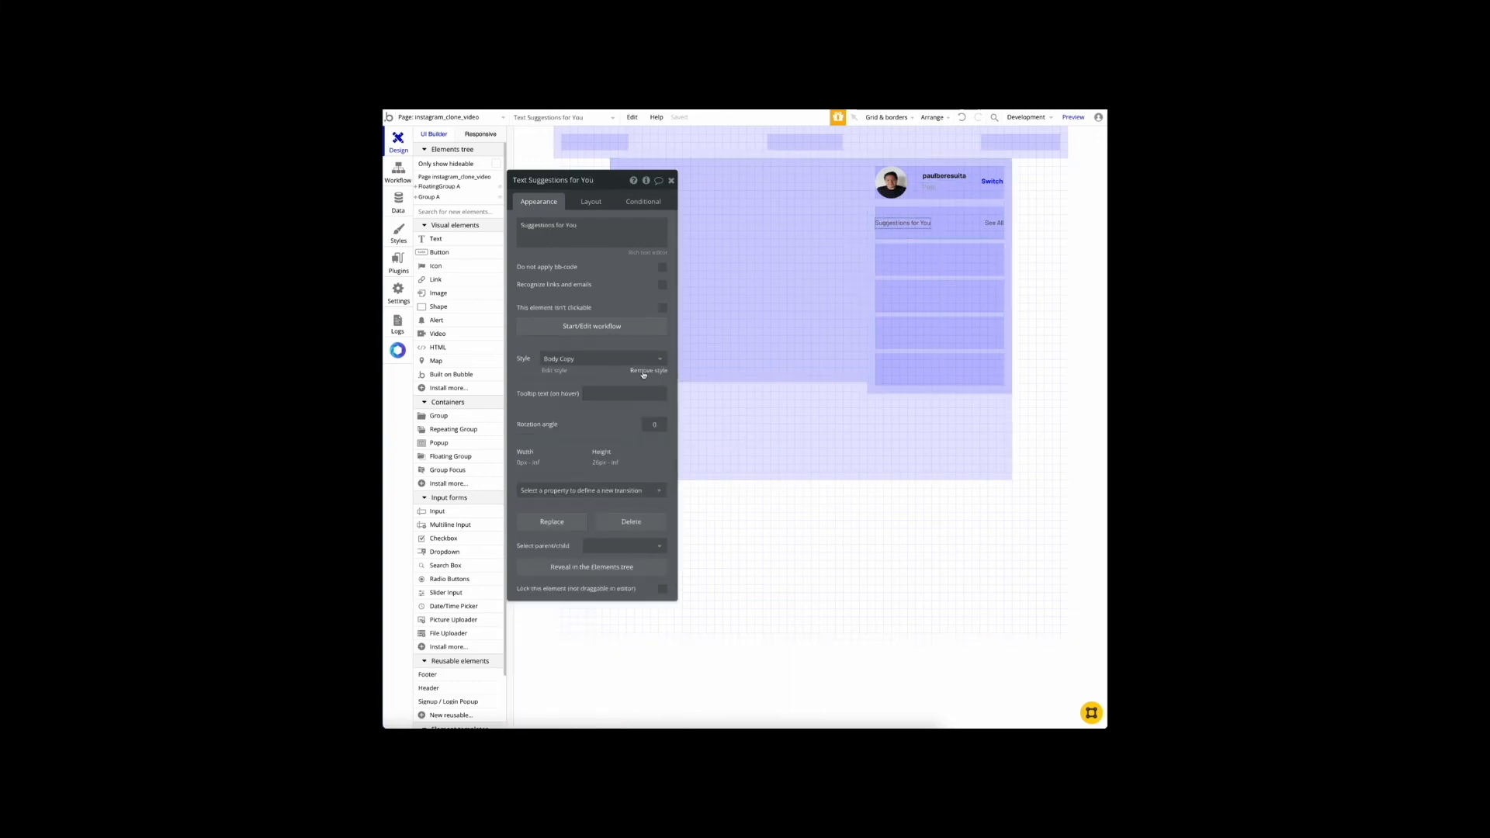
left_click(590, 409)
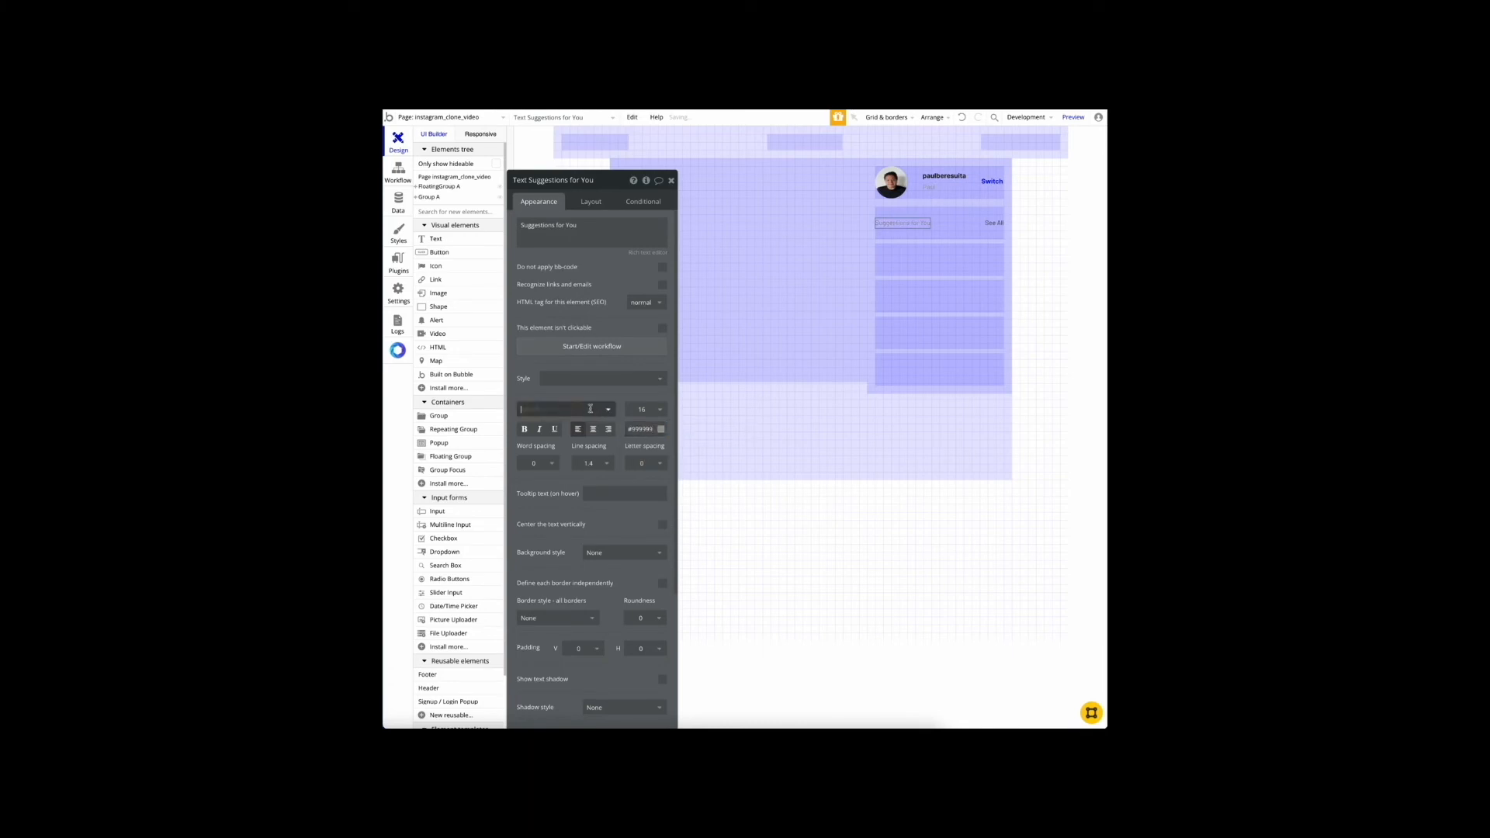
type("inter")
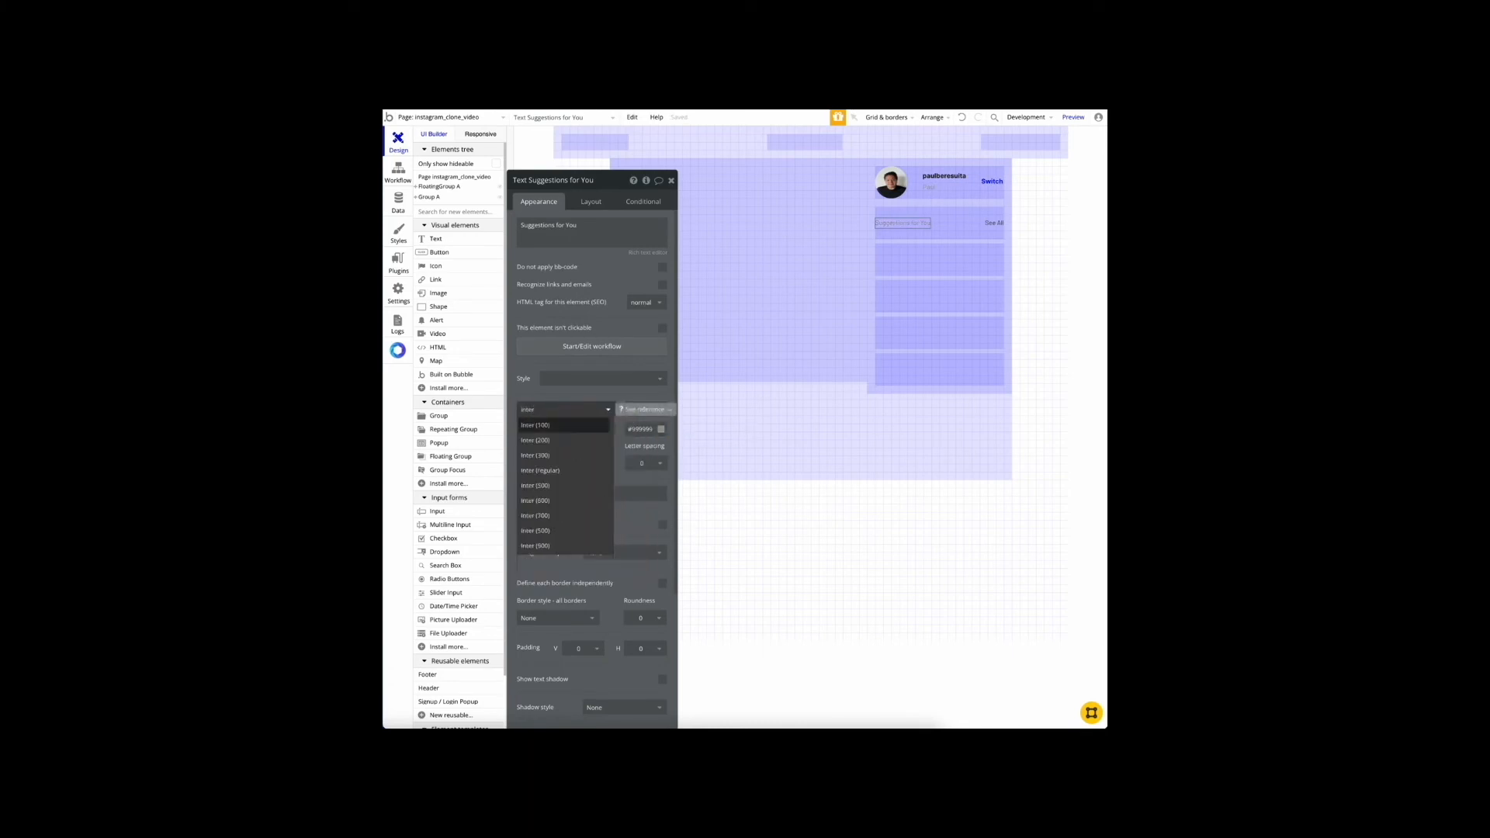
left_click(536, 501)
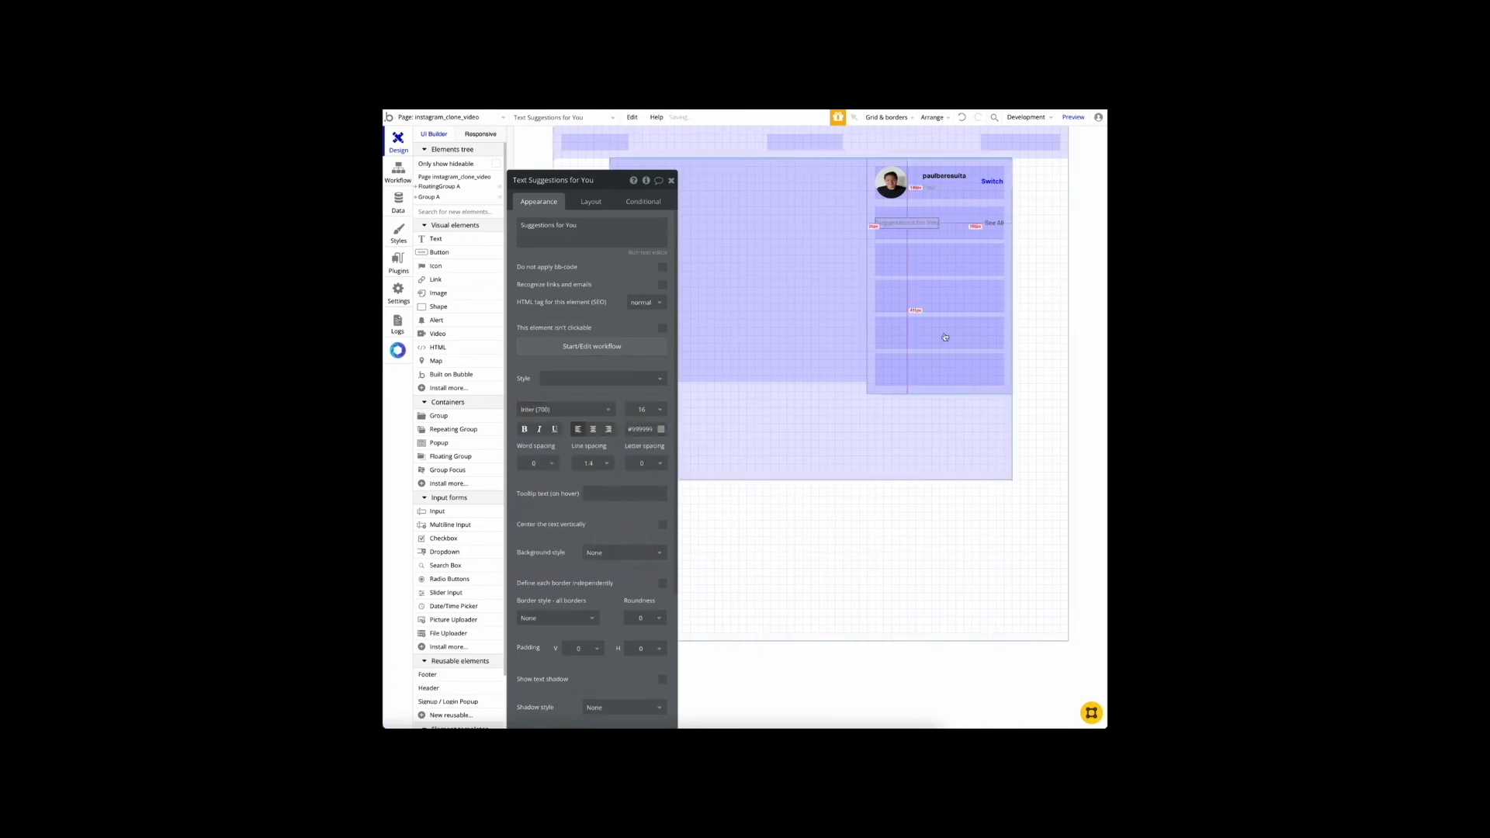
Step: Remove the style from the "See All" text and give it color #111111 and the Inter (700) font
left_click(996, 225)
left_click(649, 370)
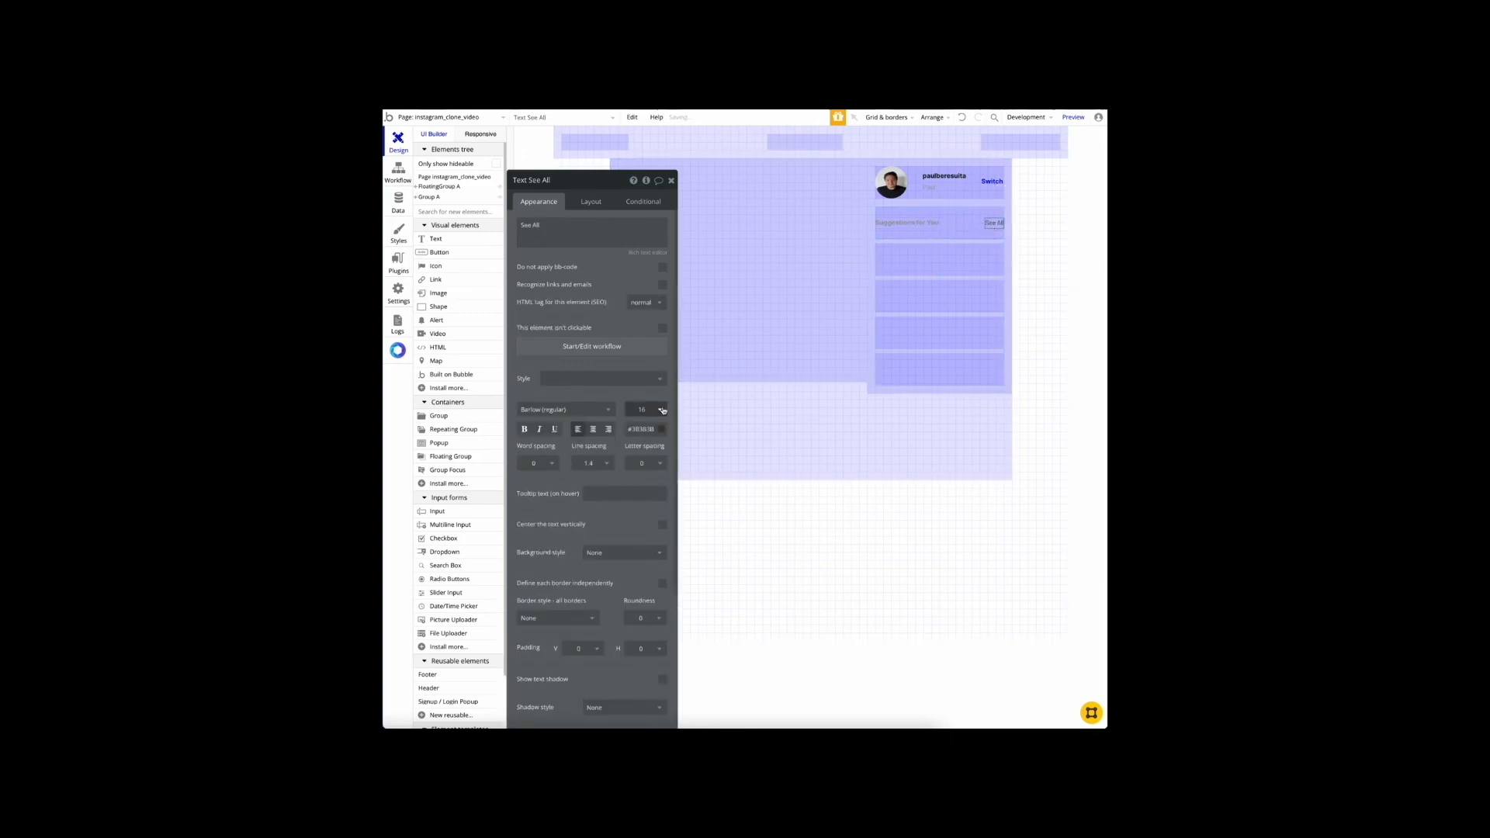
left_click(641, 428)
left_click(645, 519)
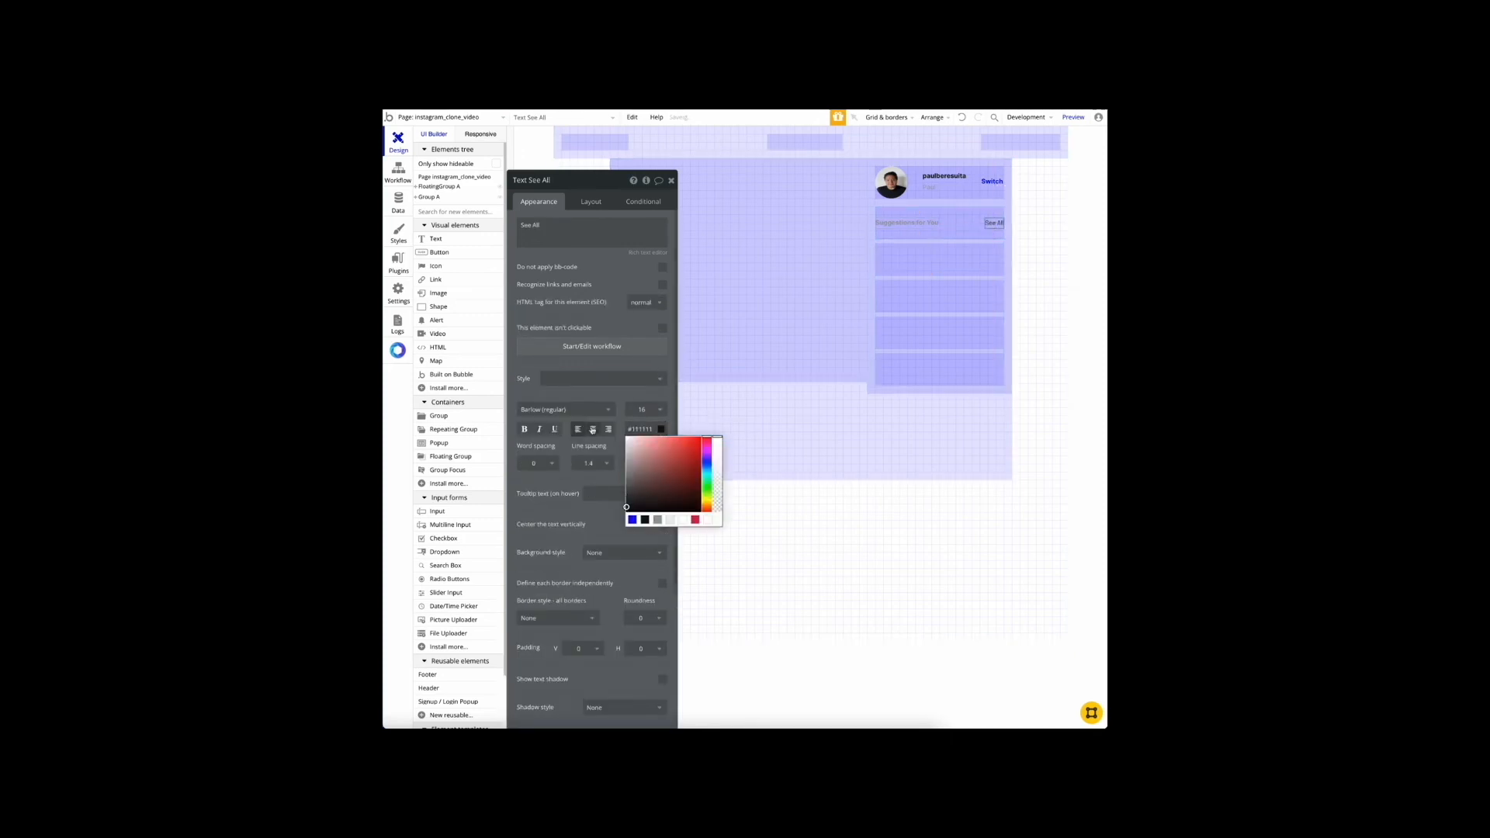
left_click(579, 410)
type("inter")
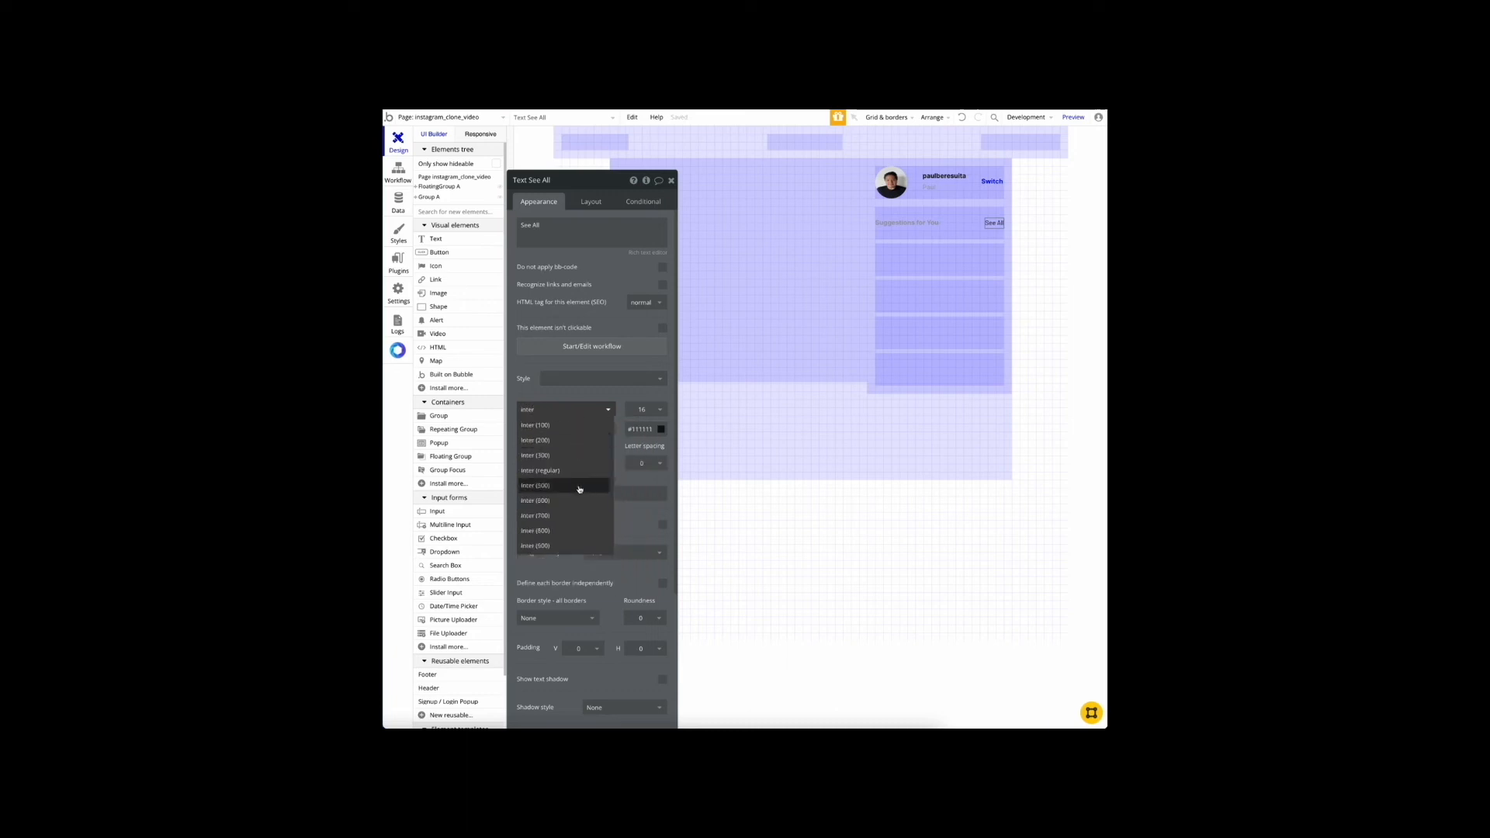
left_click(572, 515)
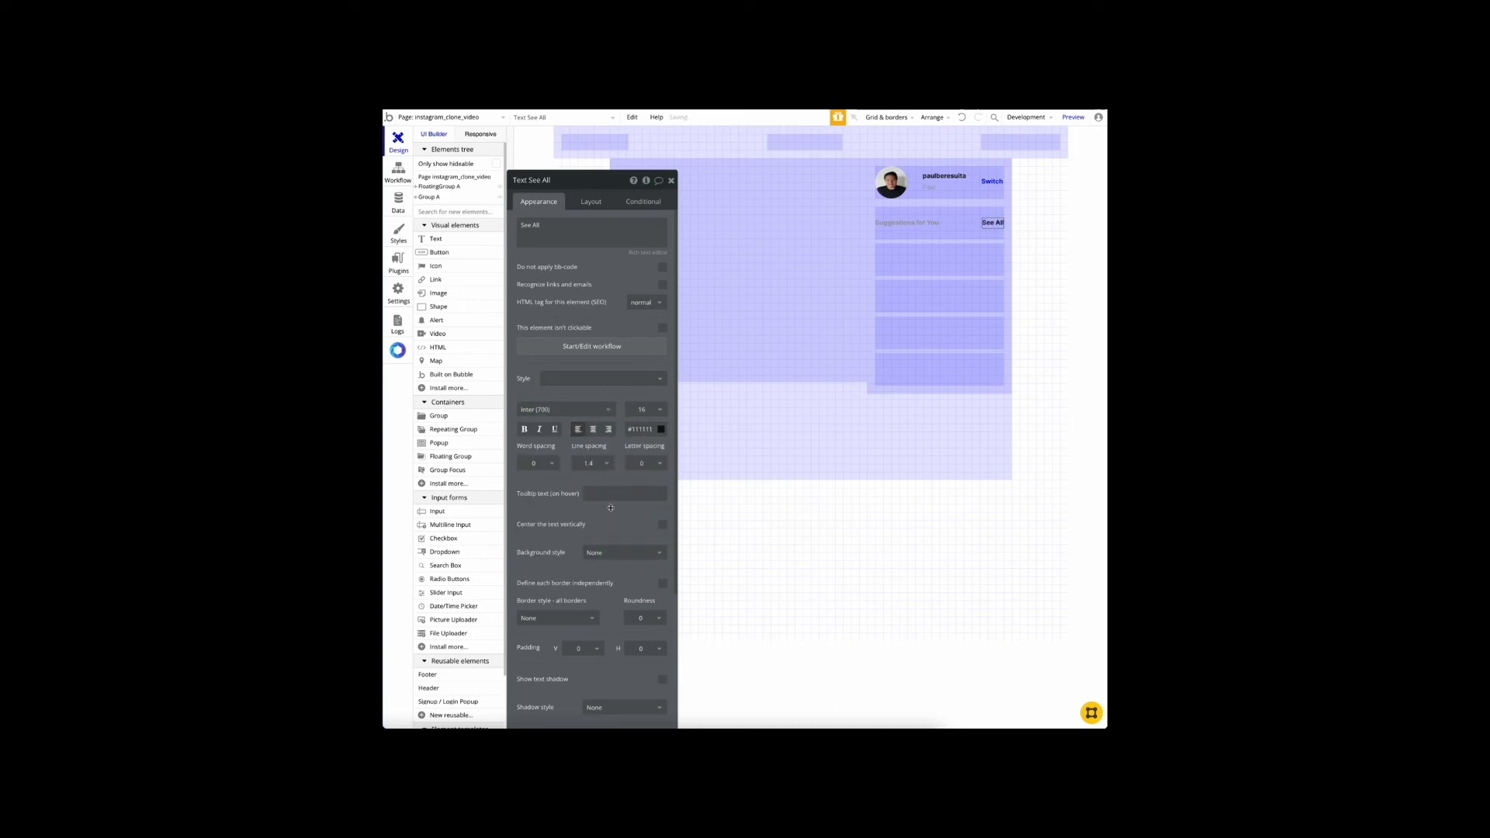
Step: Set the minimum height of the suggestions heading group to 0
left_click(951, 227)
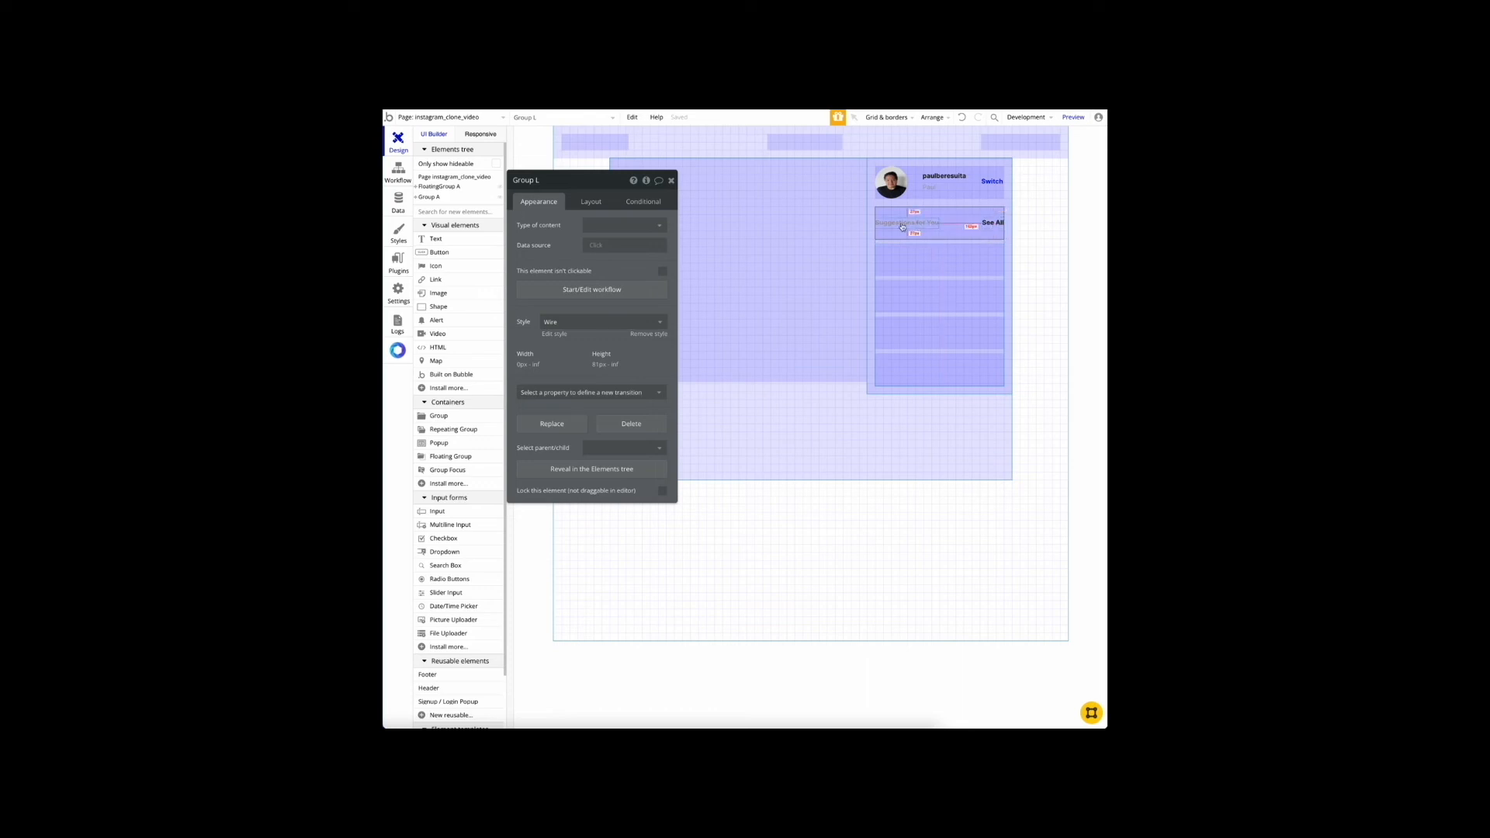
left_click(592, 202)
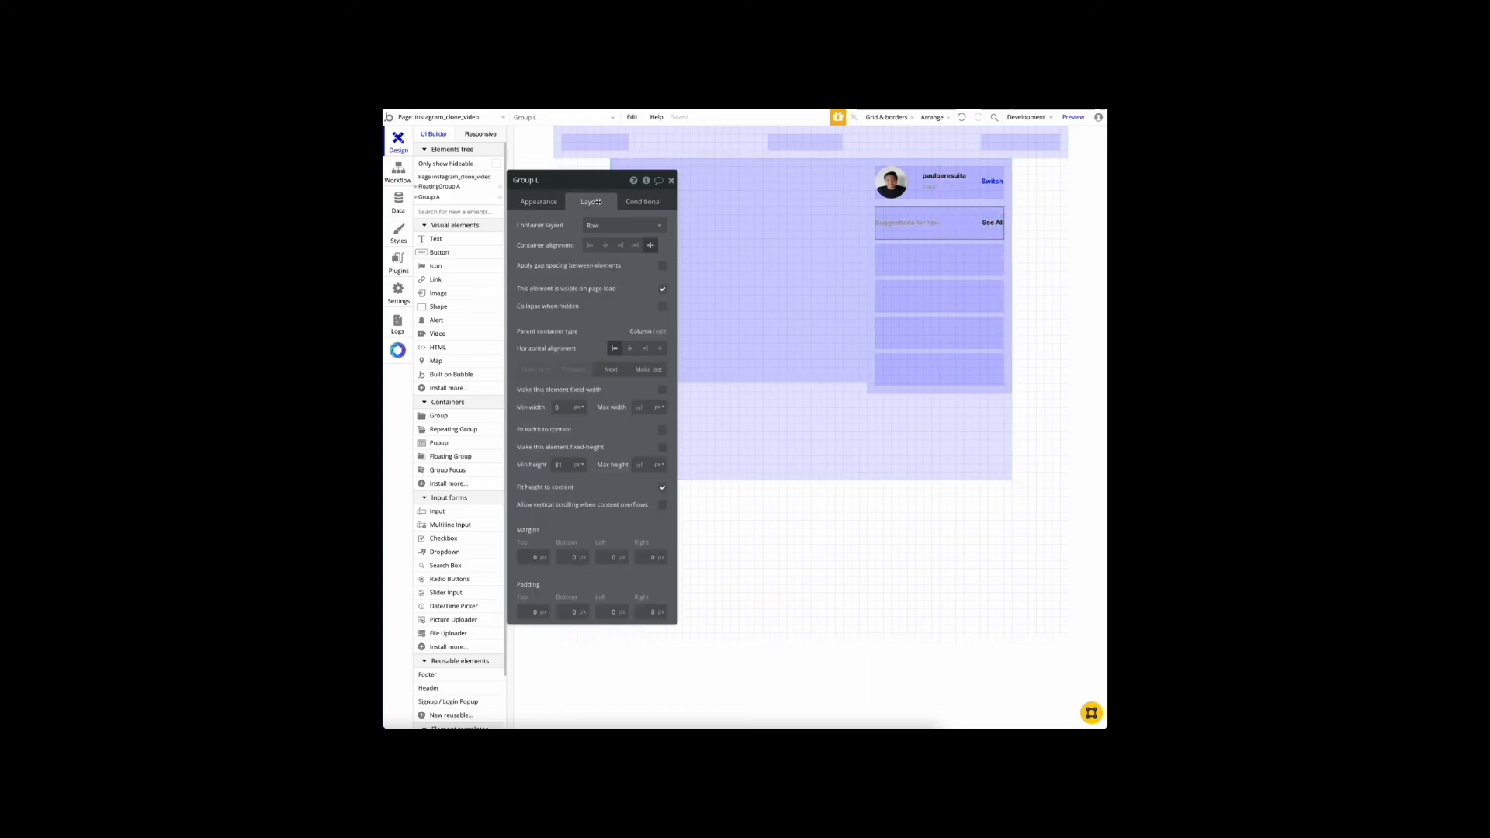
double_click(558, 465)
type("0")
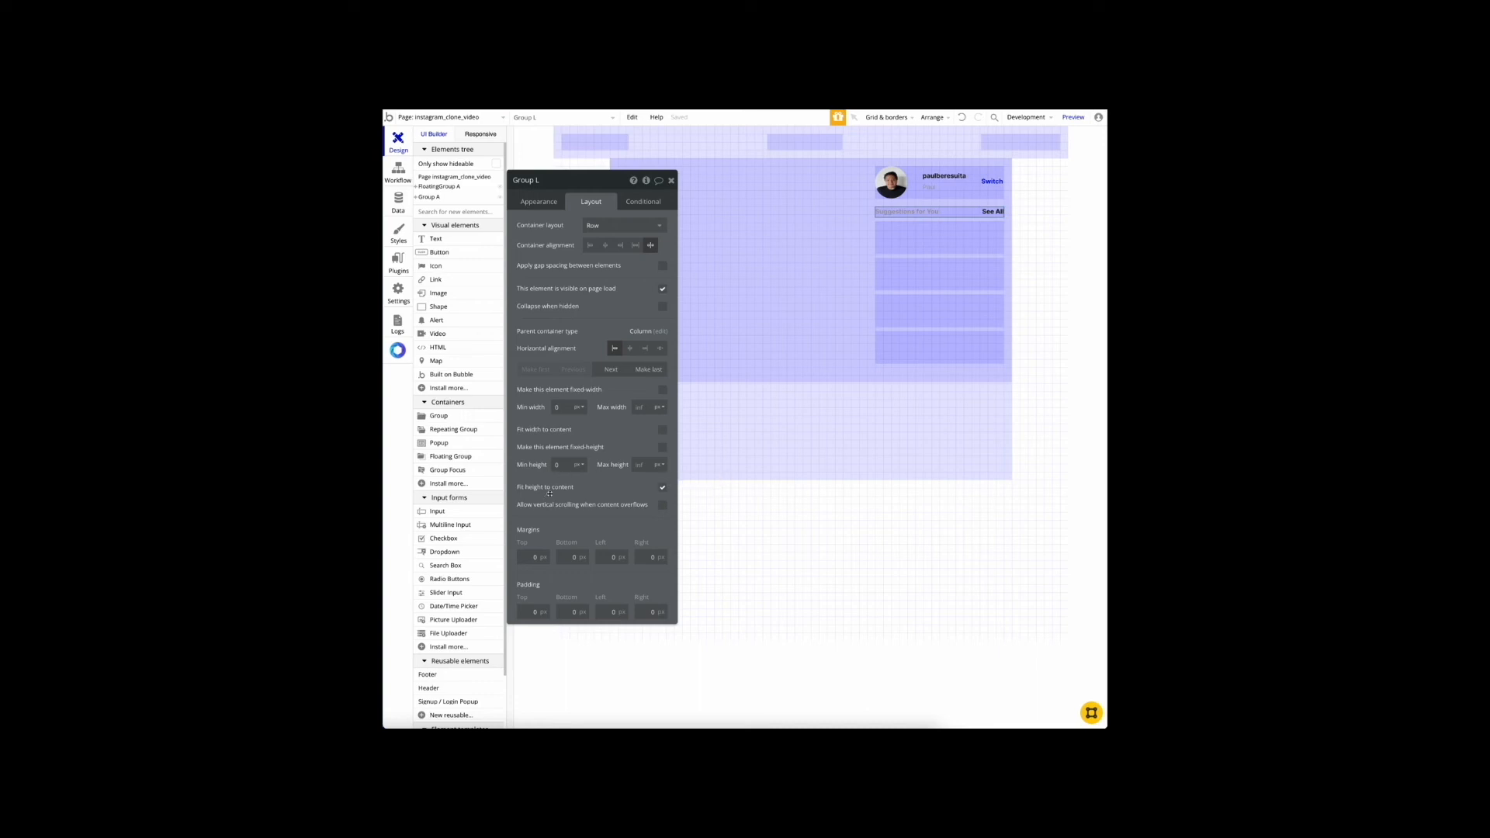
Step: Copy the profile picture from the profile row into the first empty group below the suggestions heading
left_click(934, 239)
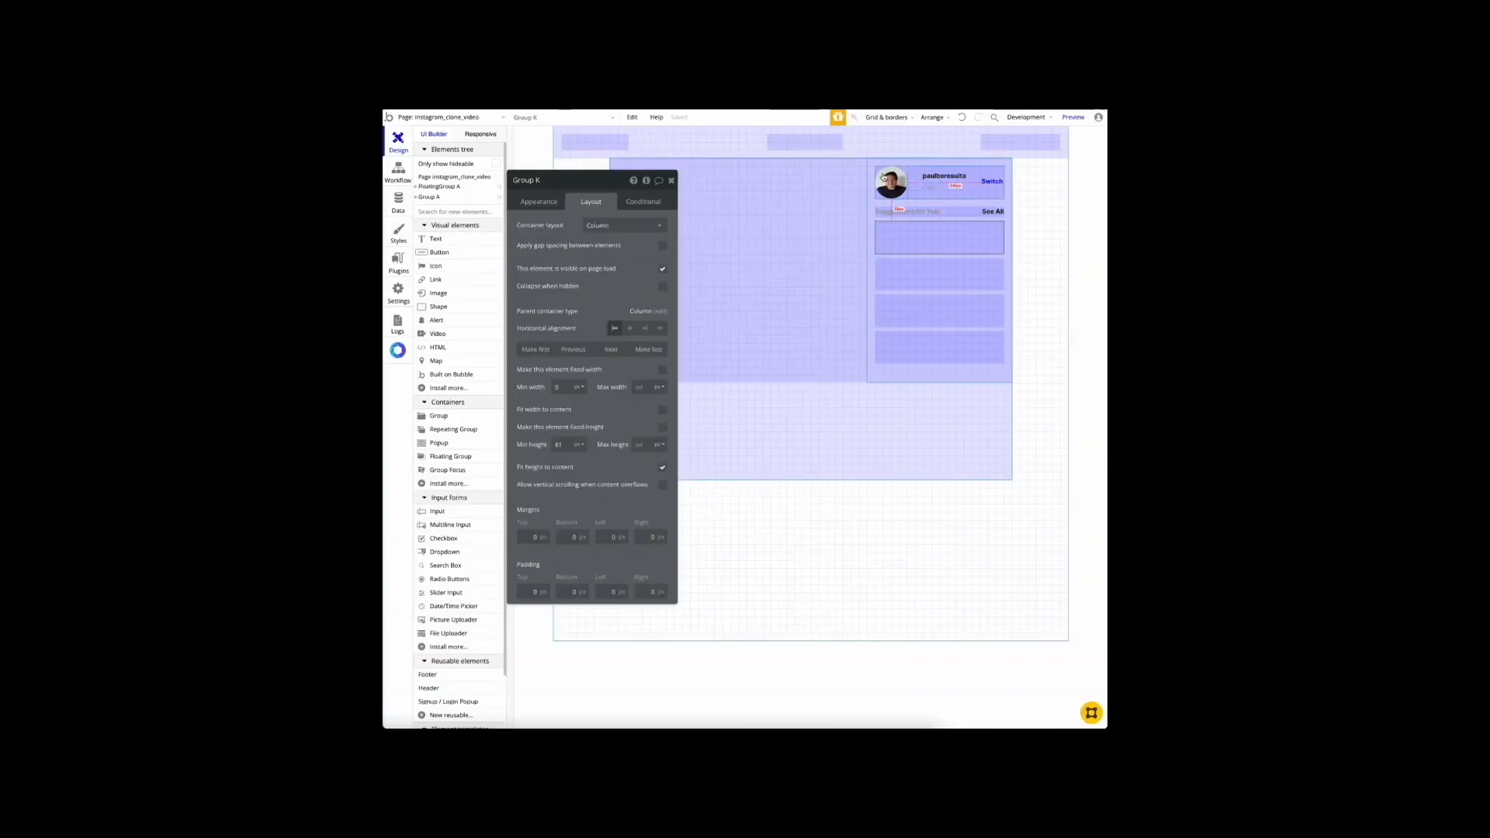
left_click(903, 183)
key("ctrl+c")
left_click(906, 240)
key("ctrl+v")
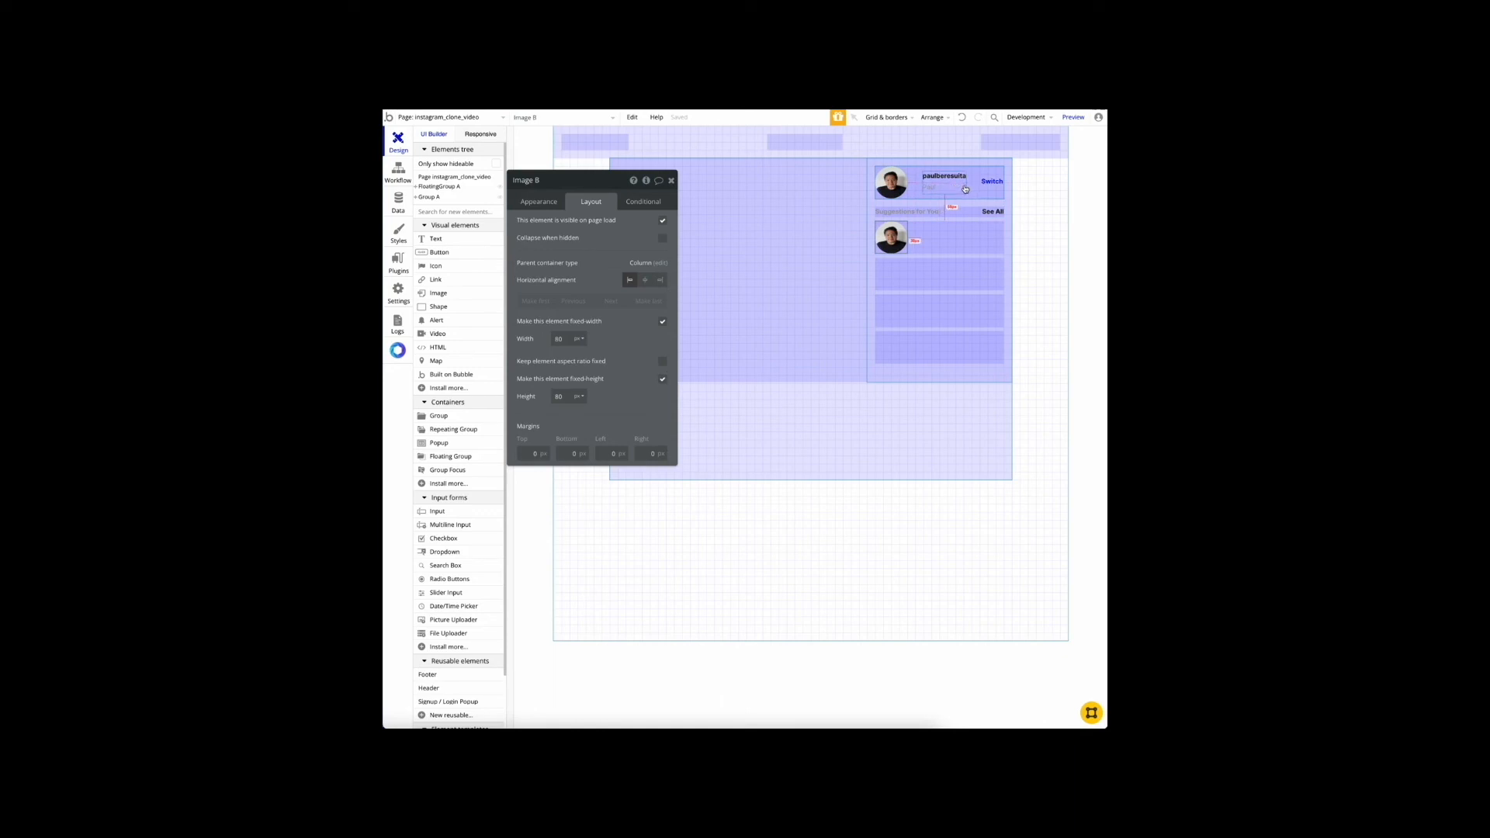
Step: Copy the profile row's name text group and "Switch" text into the group holding the copied profile picture
left_click(957, 187)
key("ctrl+c")
left_click(931, 243)
key("ctrl+v")
left_click(992, 181)
key("ctrl+c")
left_click(960, 268)
key("ctrl+v")
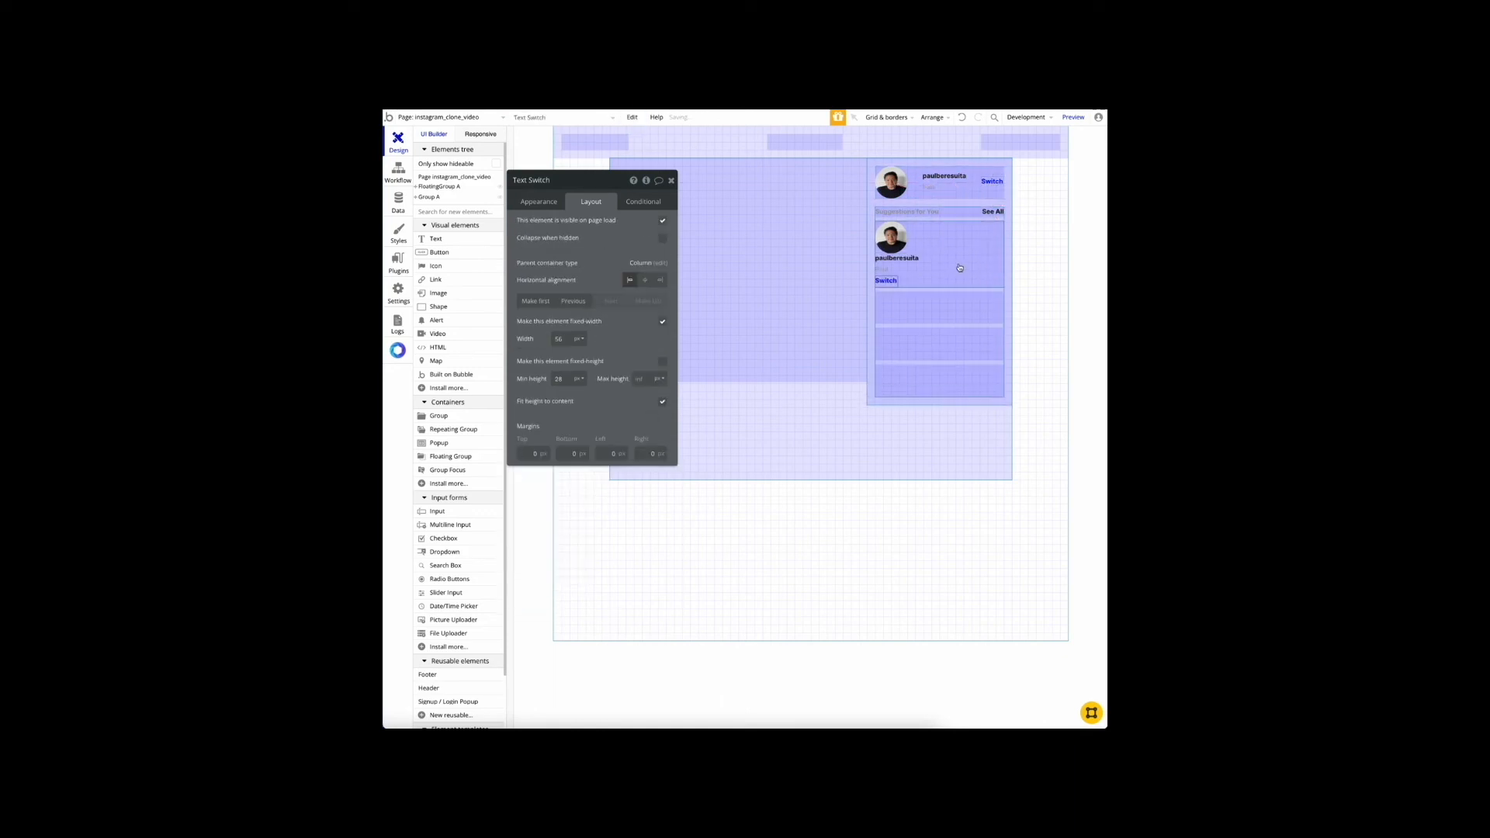
Step: Set the first suggested-account group's container layout to Row with its elements aligned using space between
left_click(961, 268)
left_click(621, 225)
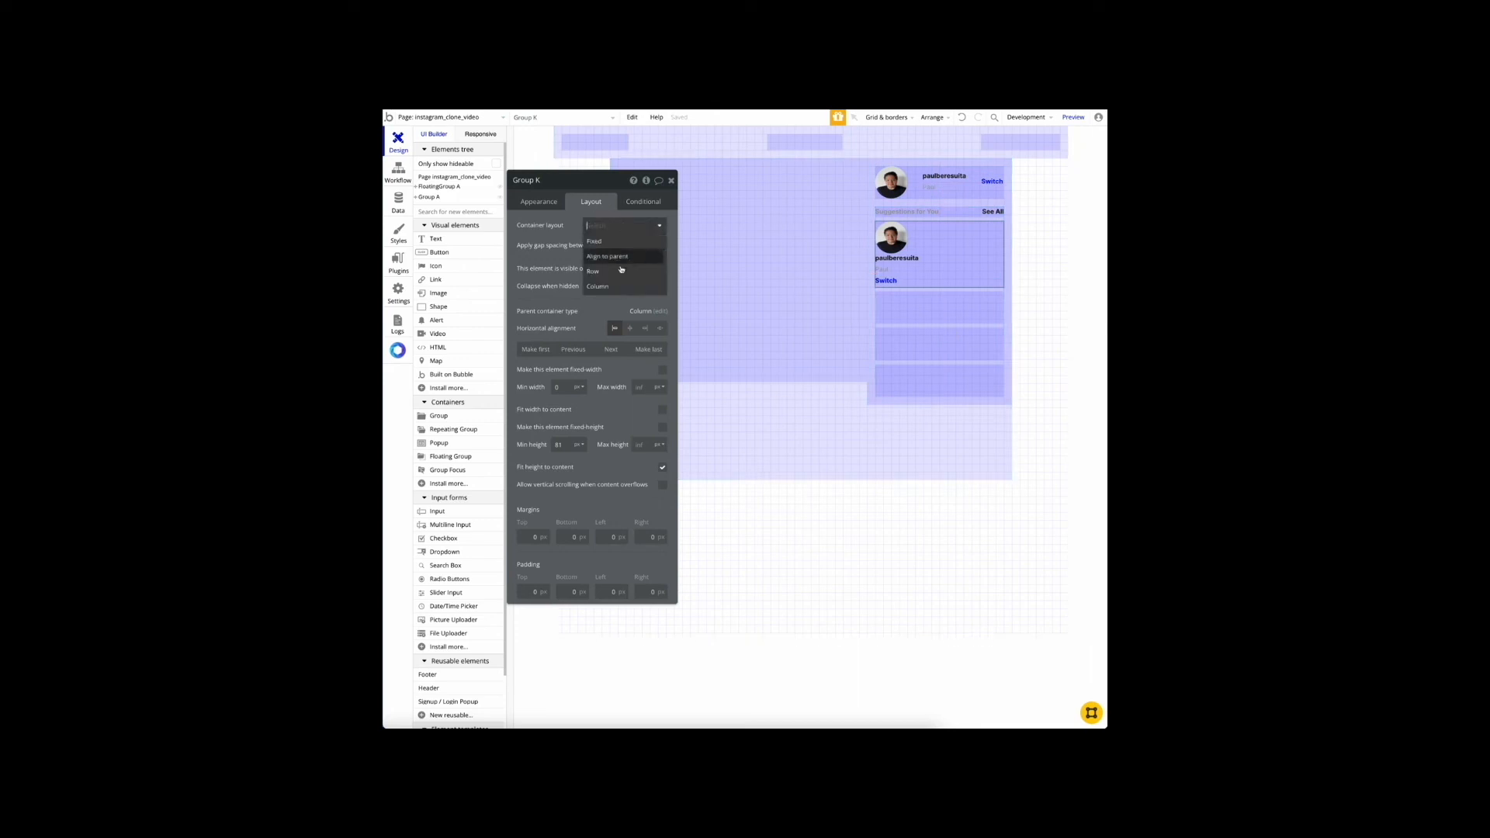
left_click(621, 271)
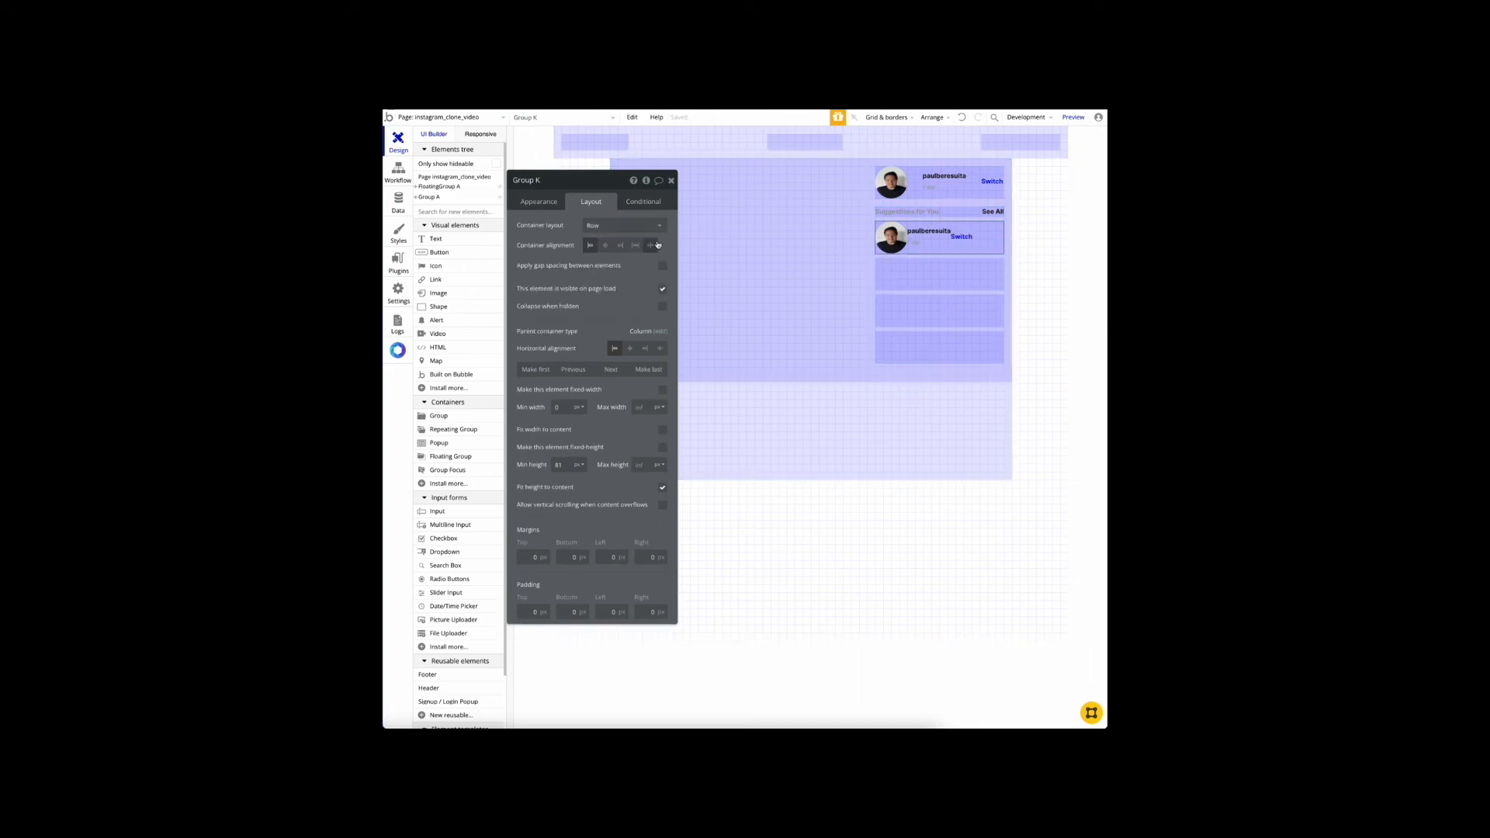
Step: Resize the profile picture in the first suggested-account row to 40 by 40 px and center it vertically
left_click(891, 238)
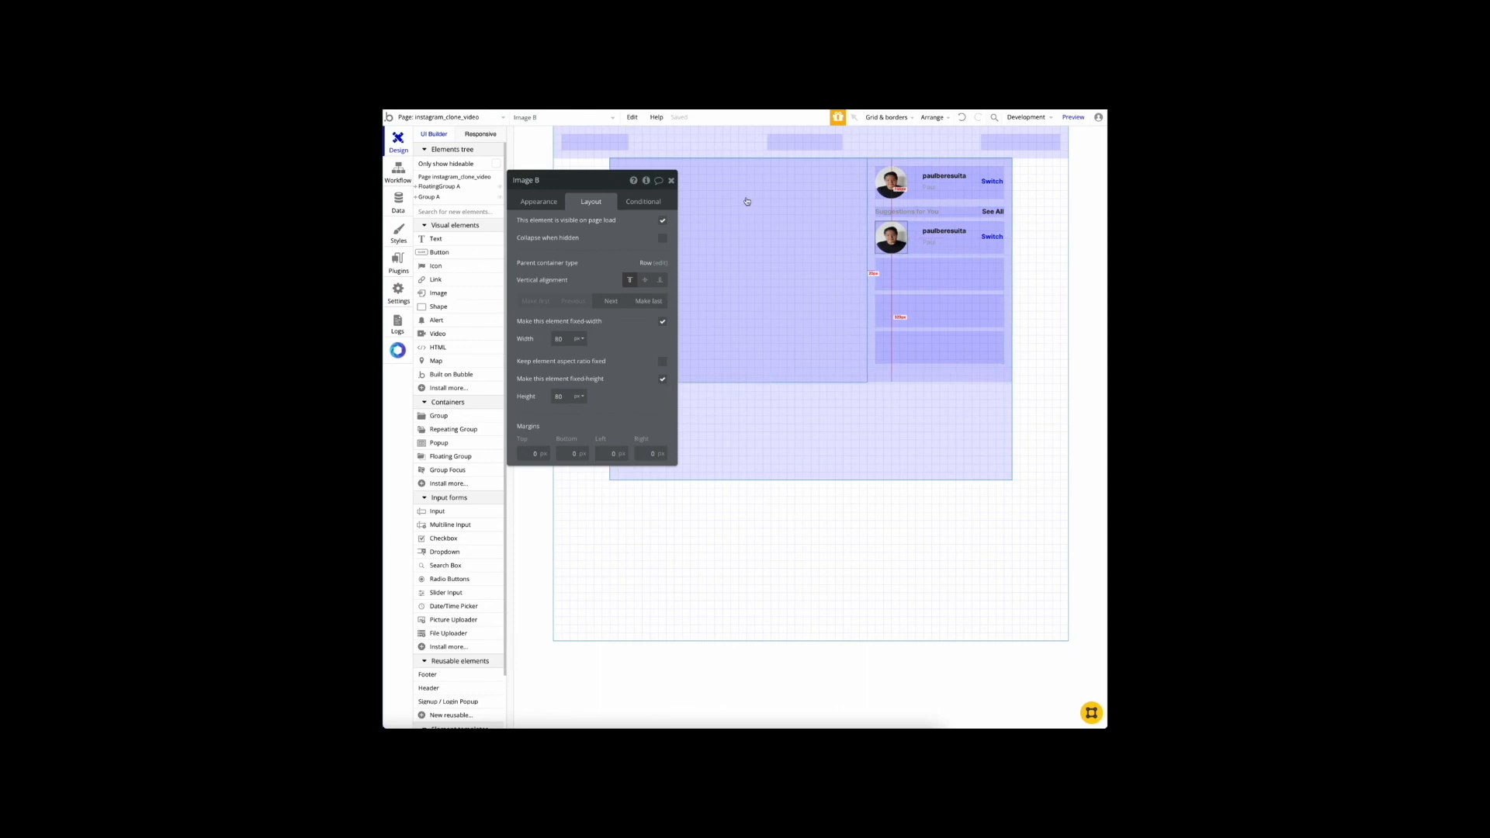
type("40")
key("Tab")
type("40")
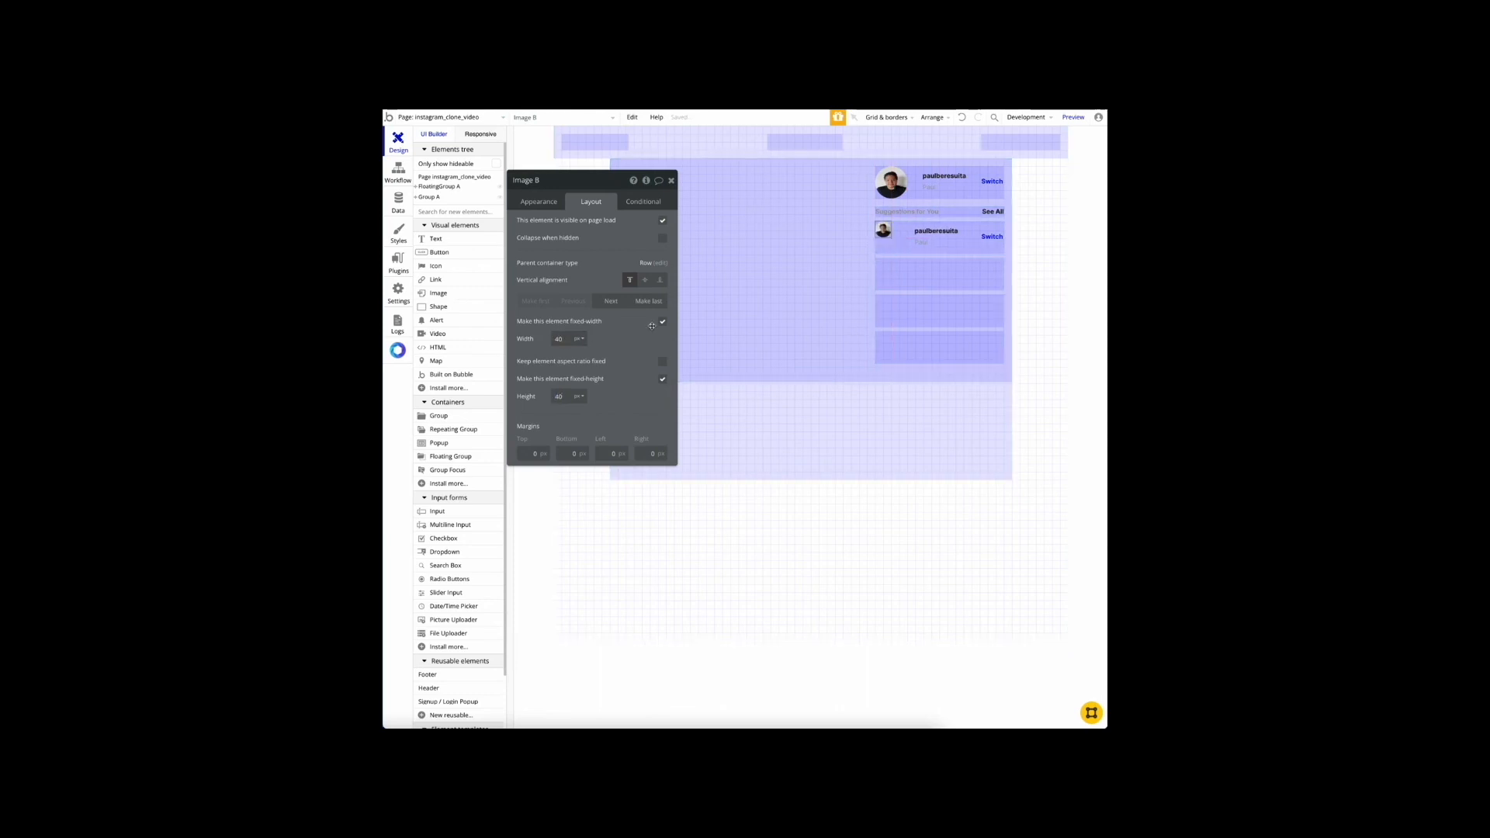
left_click(645, 279)
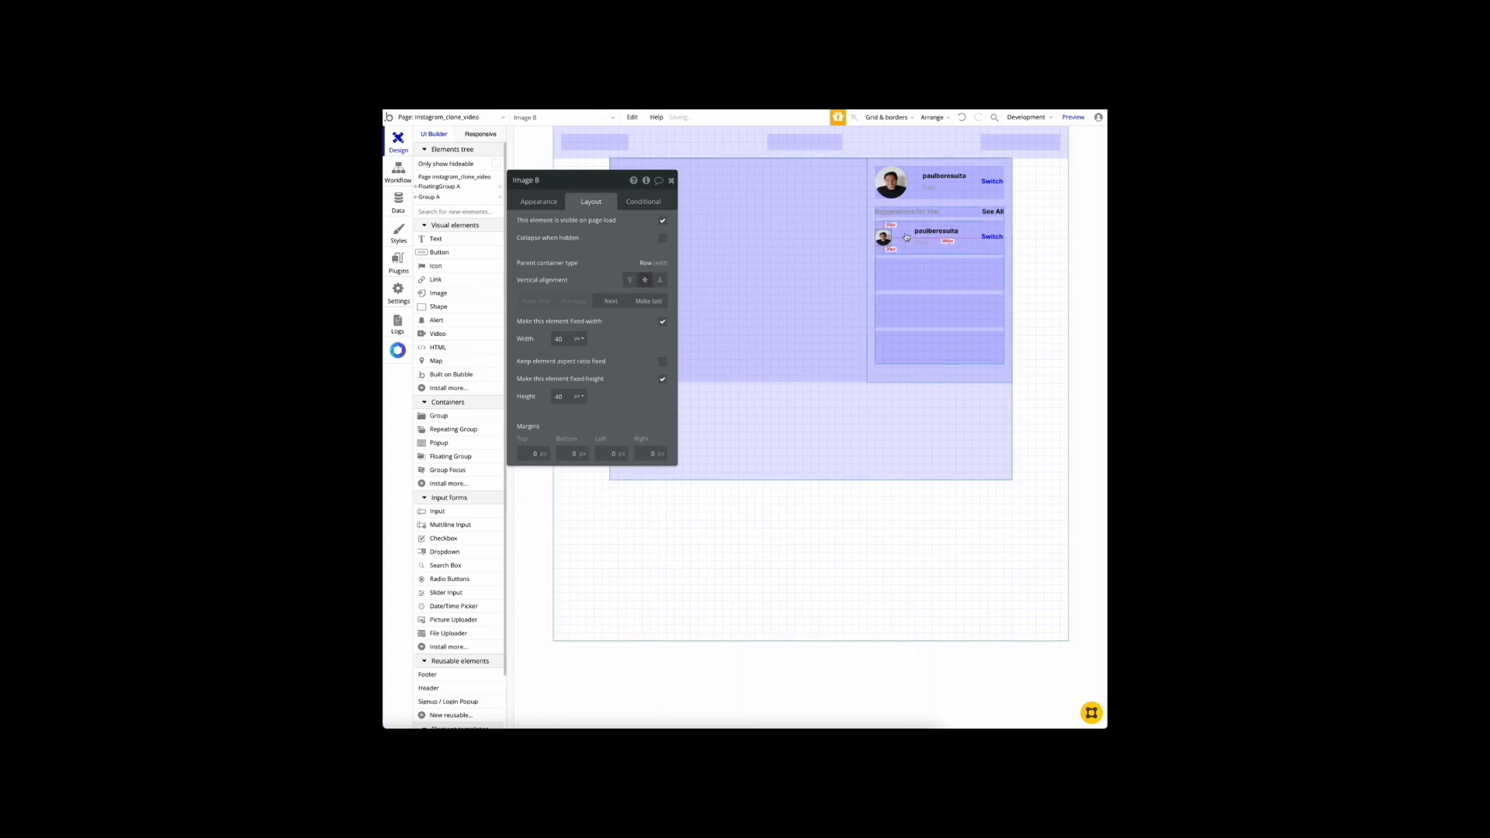
Step: Group the suggested account's profile picture and name text group together in a Row container
left_click(945, 241)
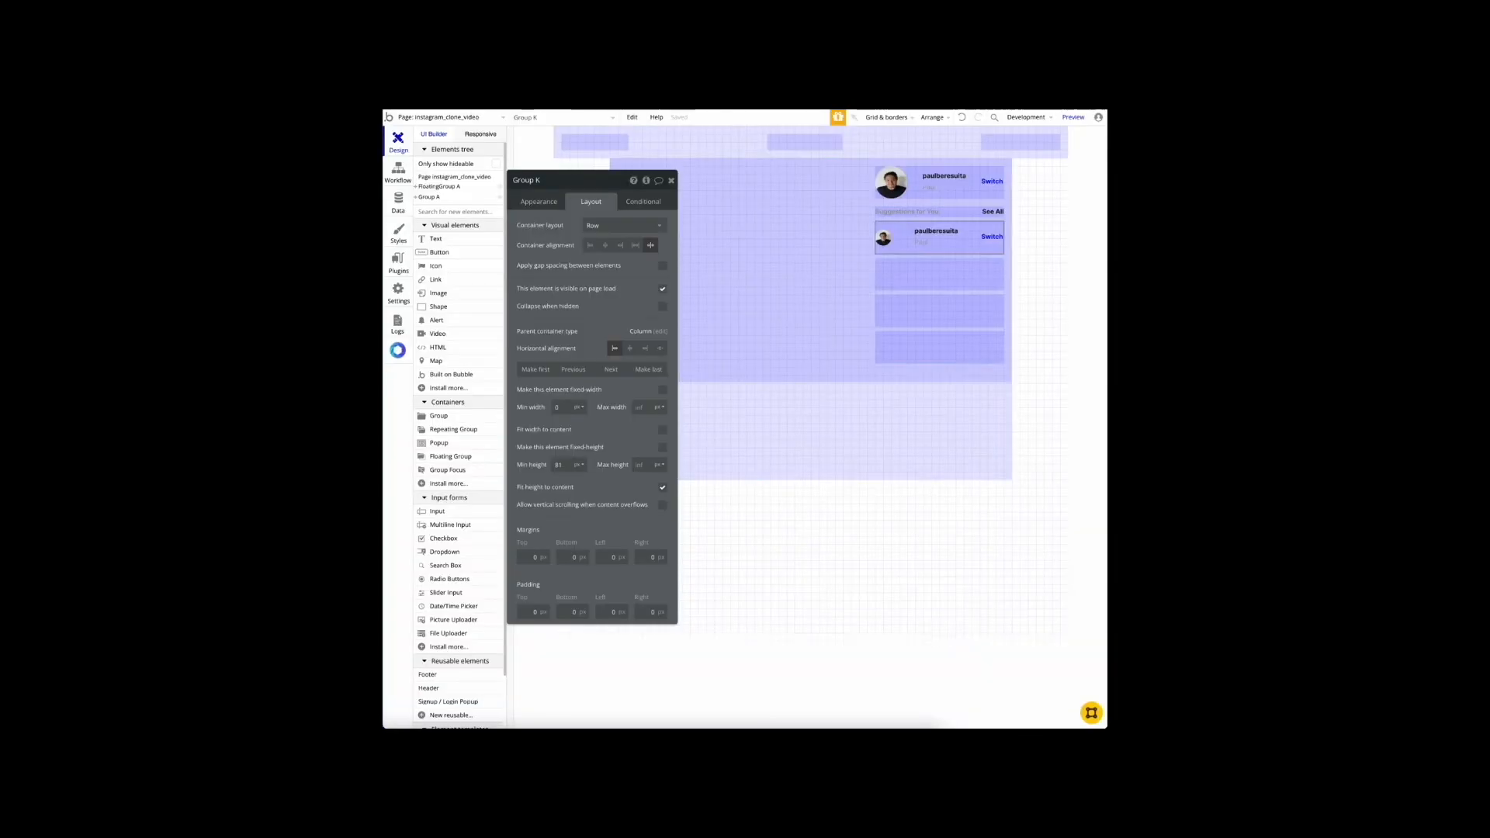
left_click_drag(946, 242, 905, 239)
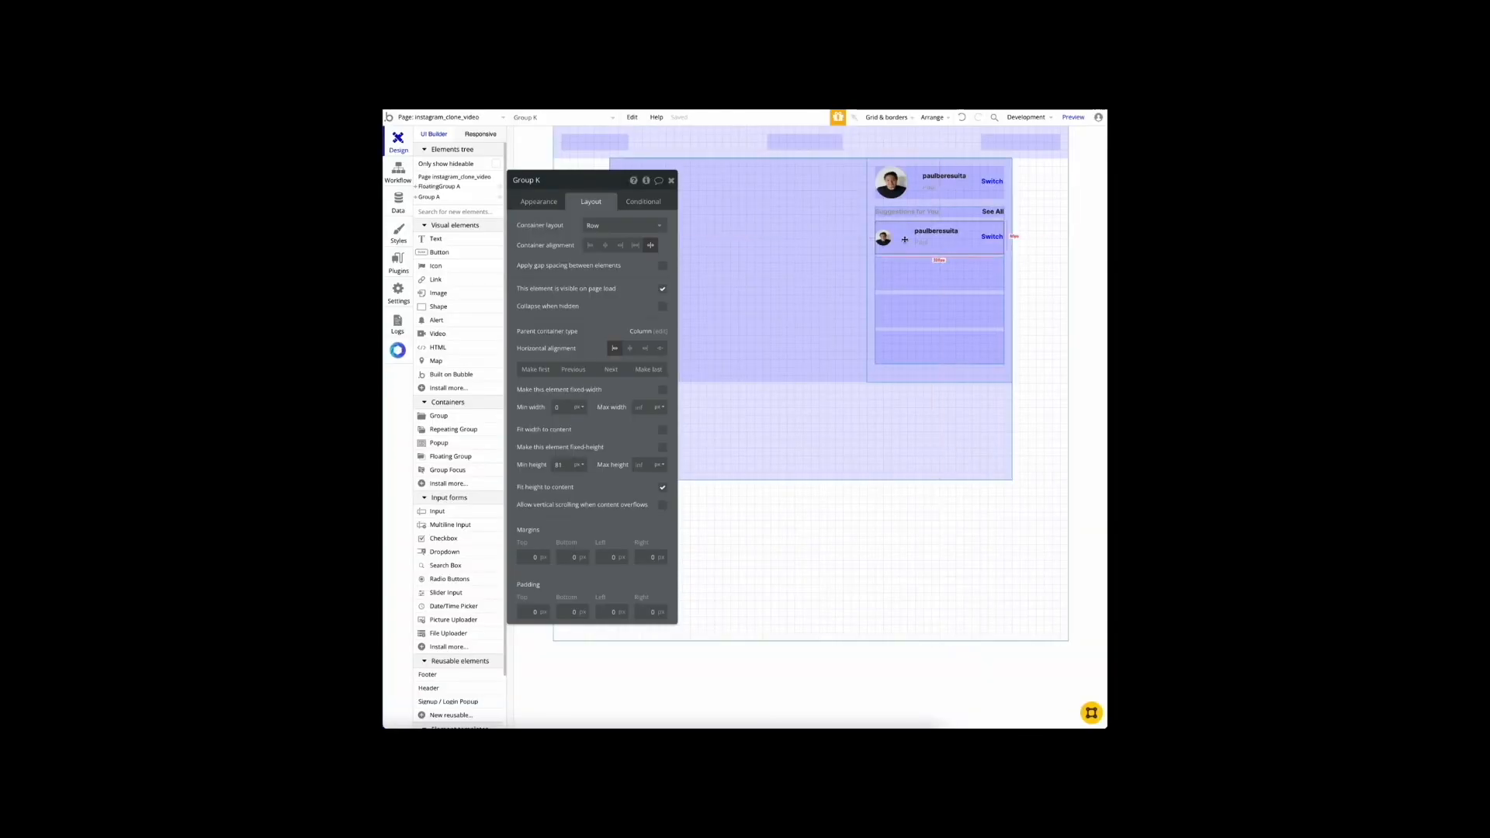
left_click(885, 239)
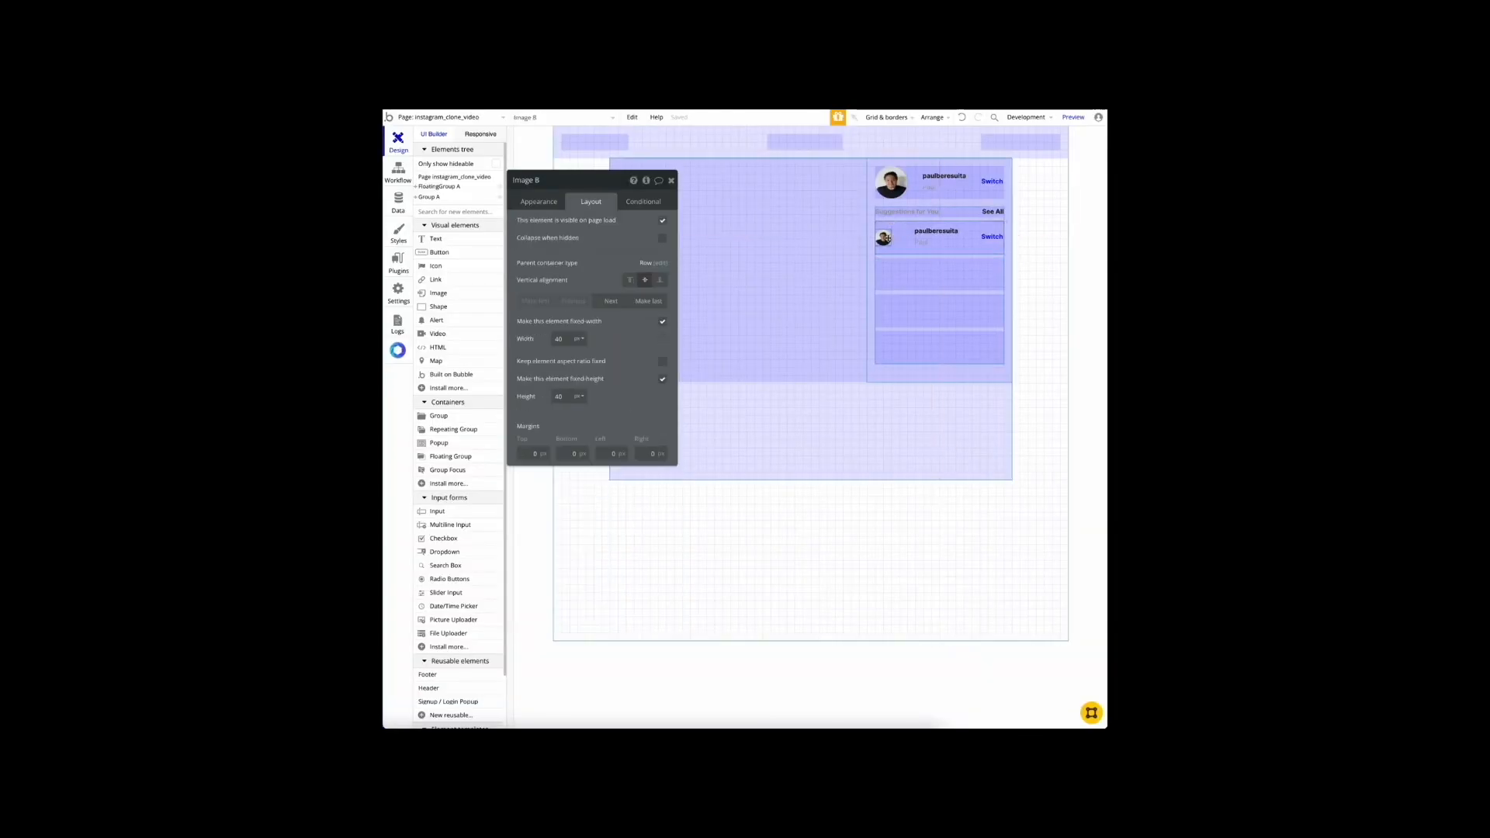
left_click(955, 242)
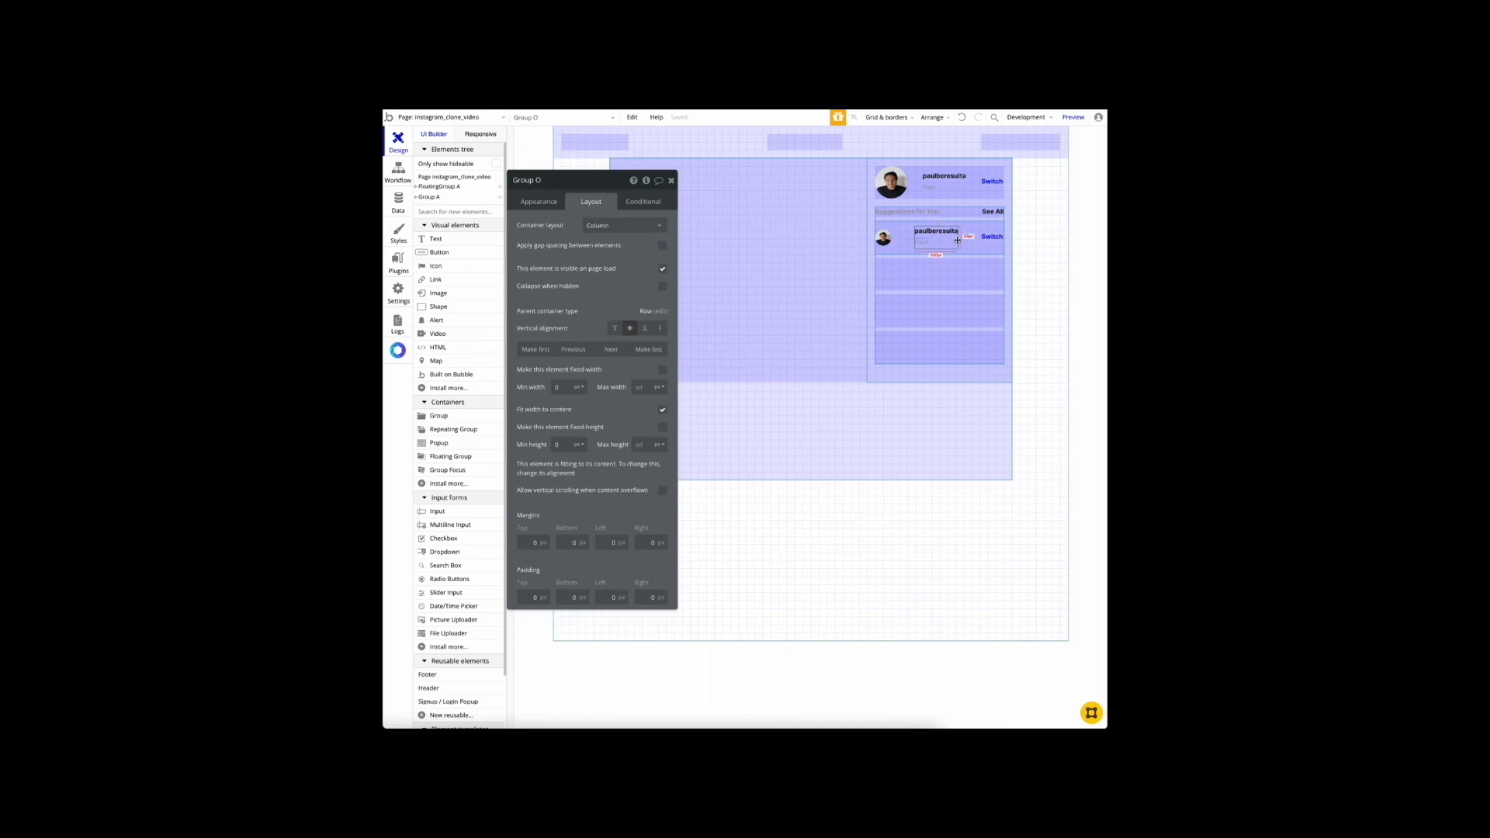
left_click(884, 239, "shift")
right_click(887, 243)
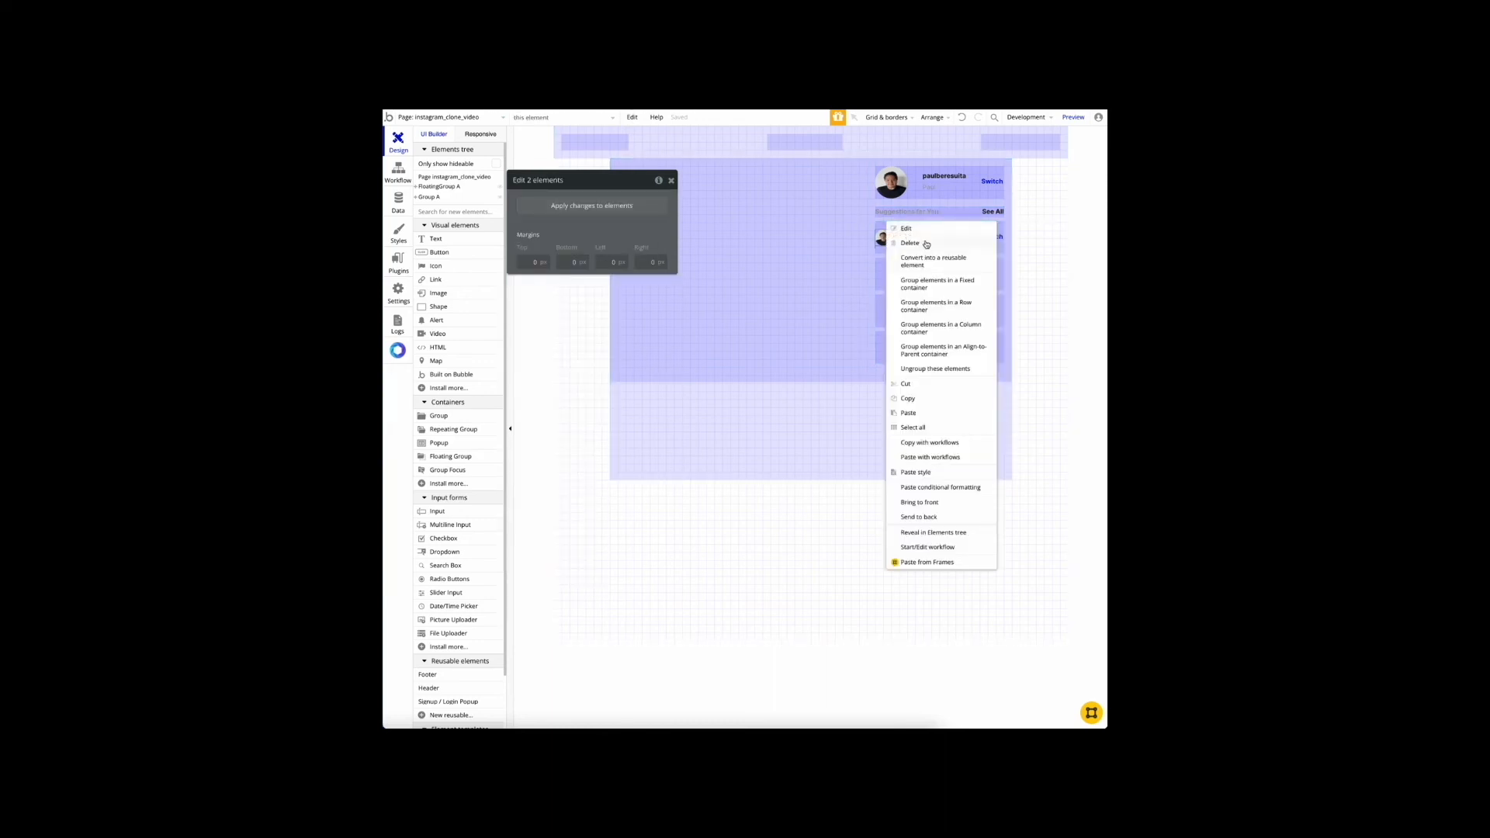
left_click(948, 306)
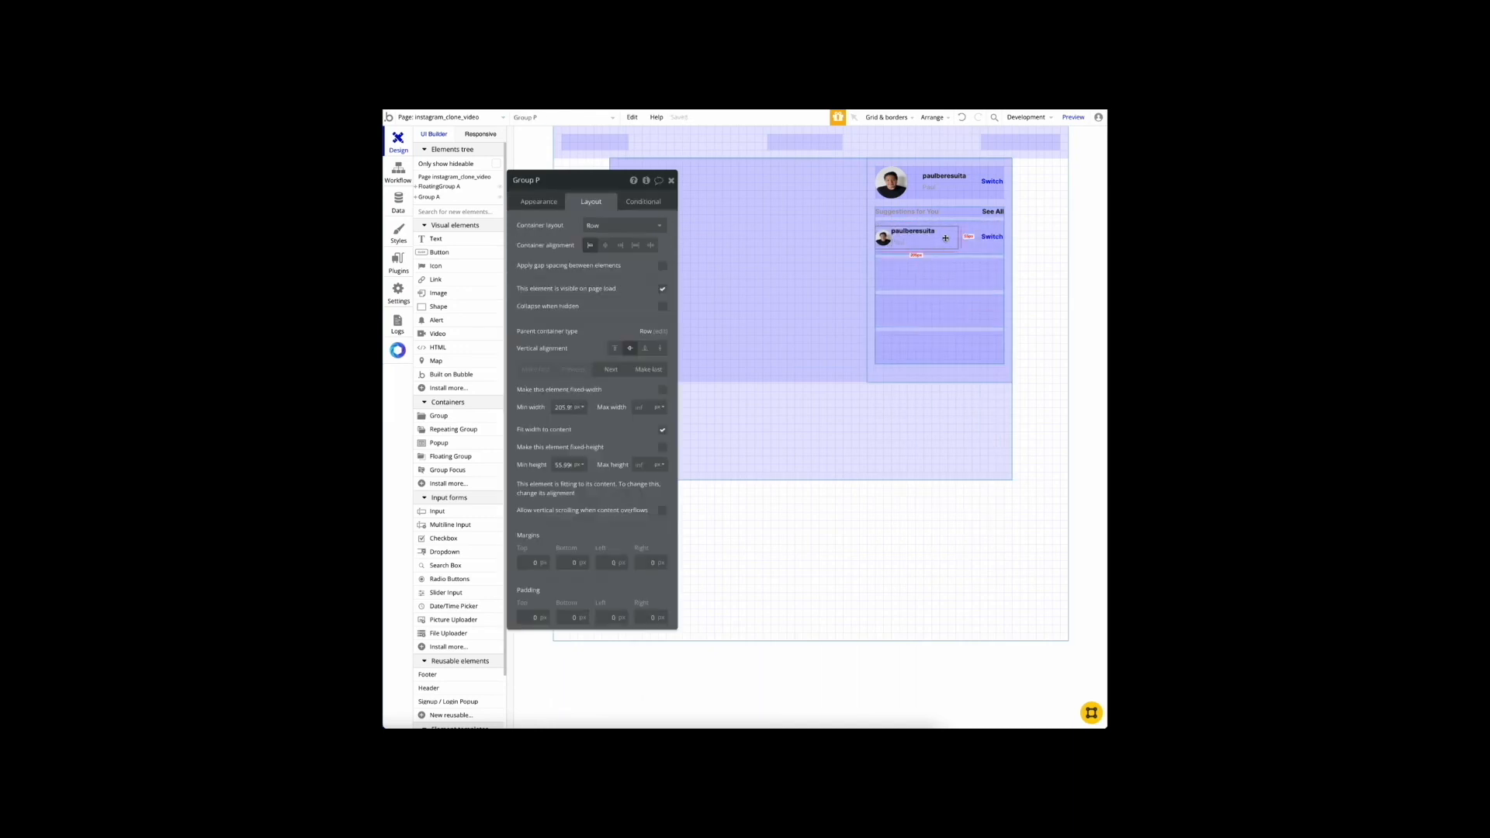
Step: Set the new picture-and-name group's minimum width and height to 0 and apply gap spacing with a column gap of 20 px
double_click(562, 406)
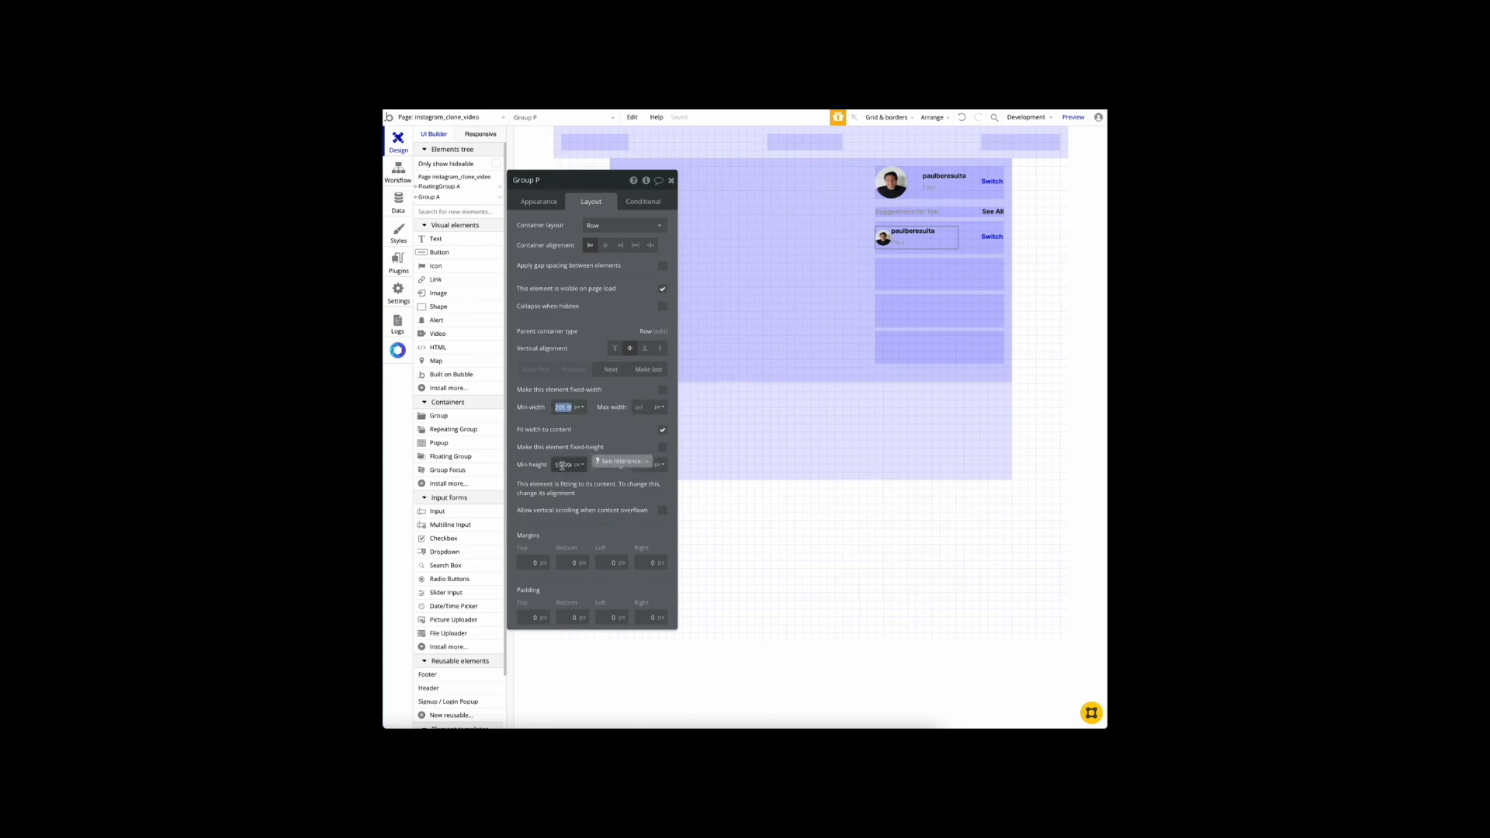
type("0")
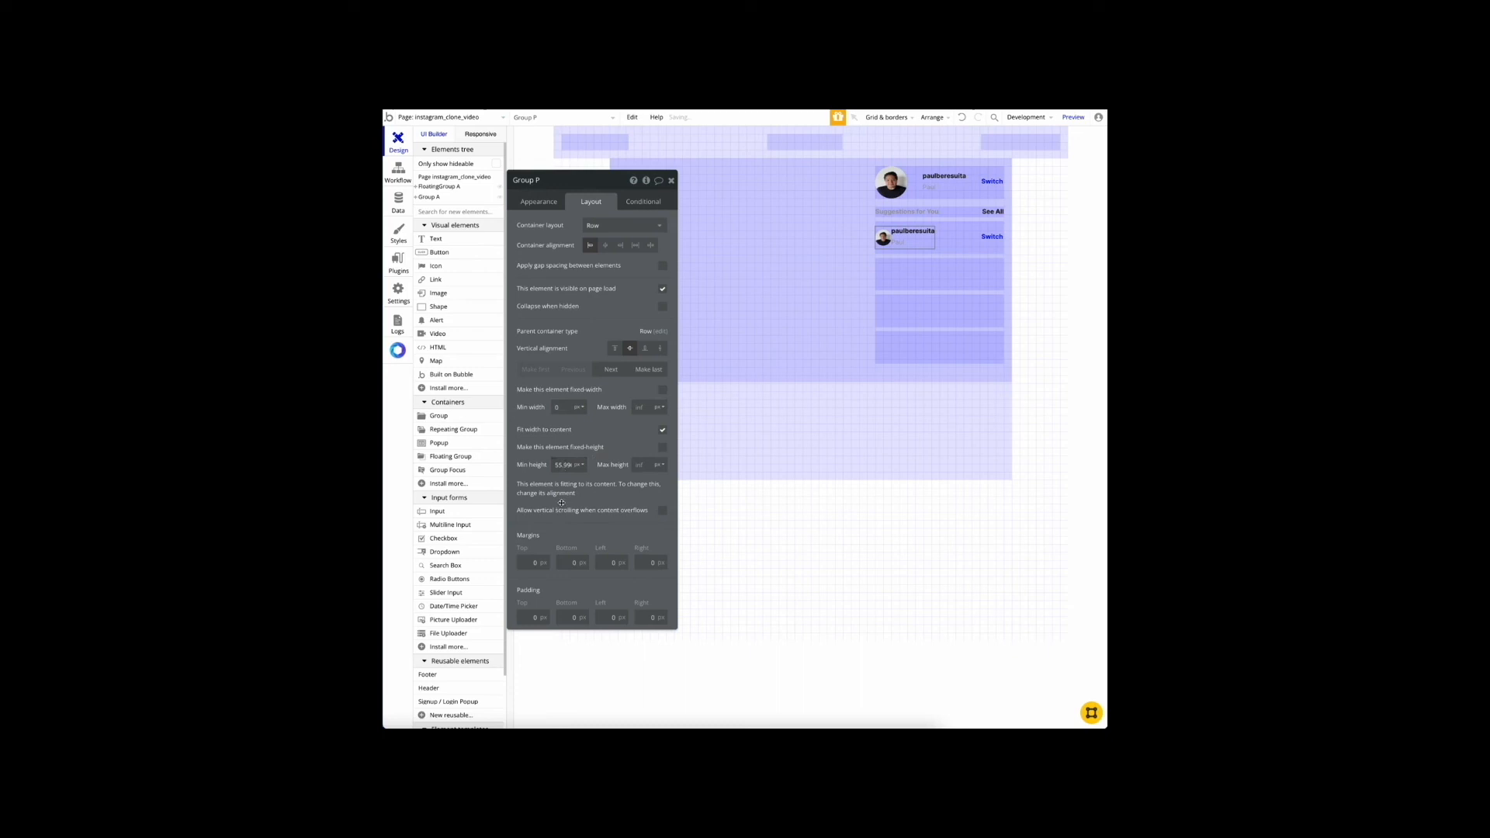
left_click(567, 465)
type("0")
left_click(663, 266)
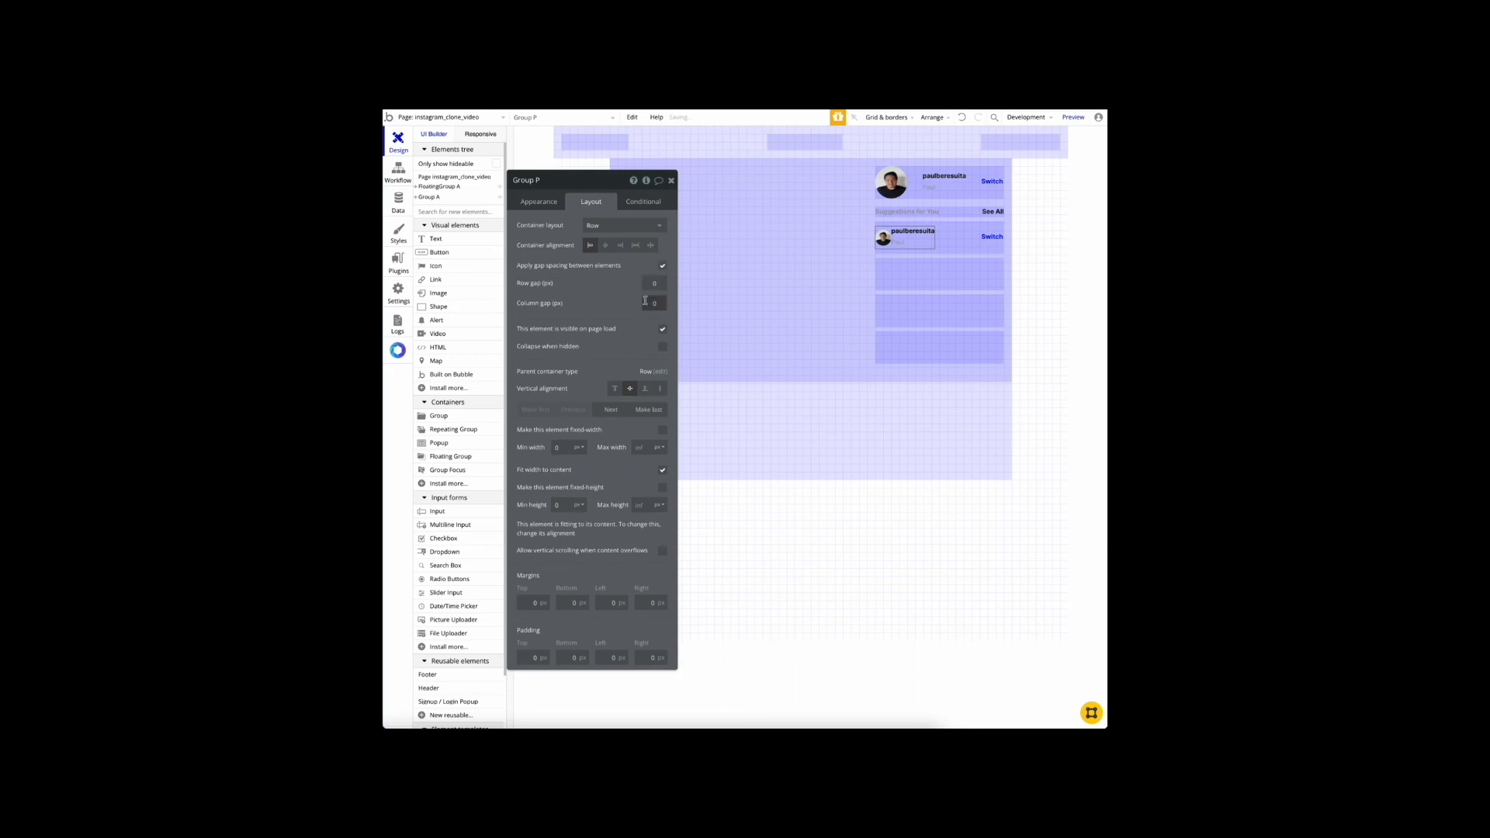
type("2")
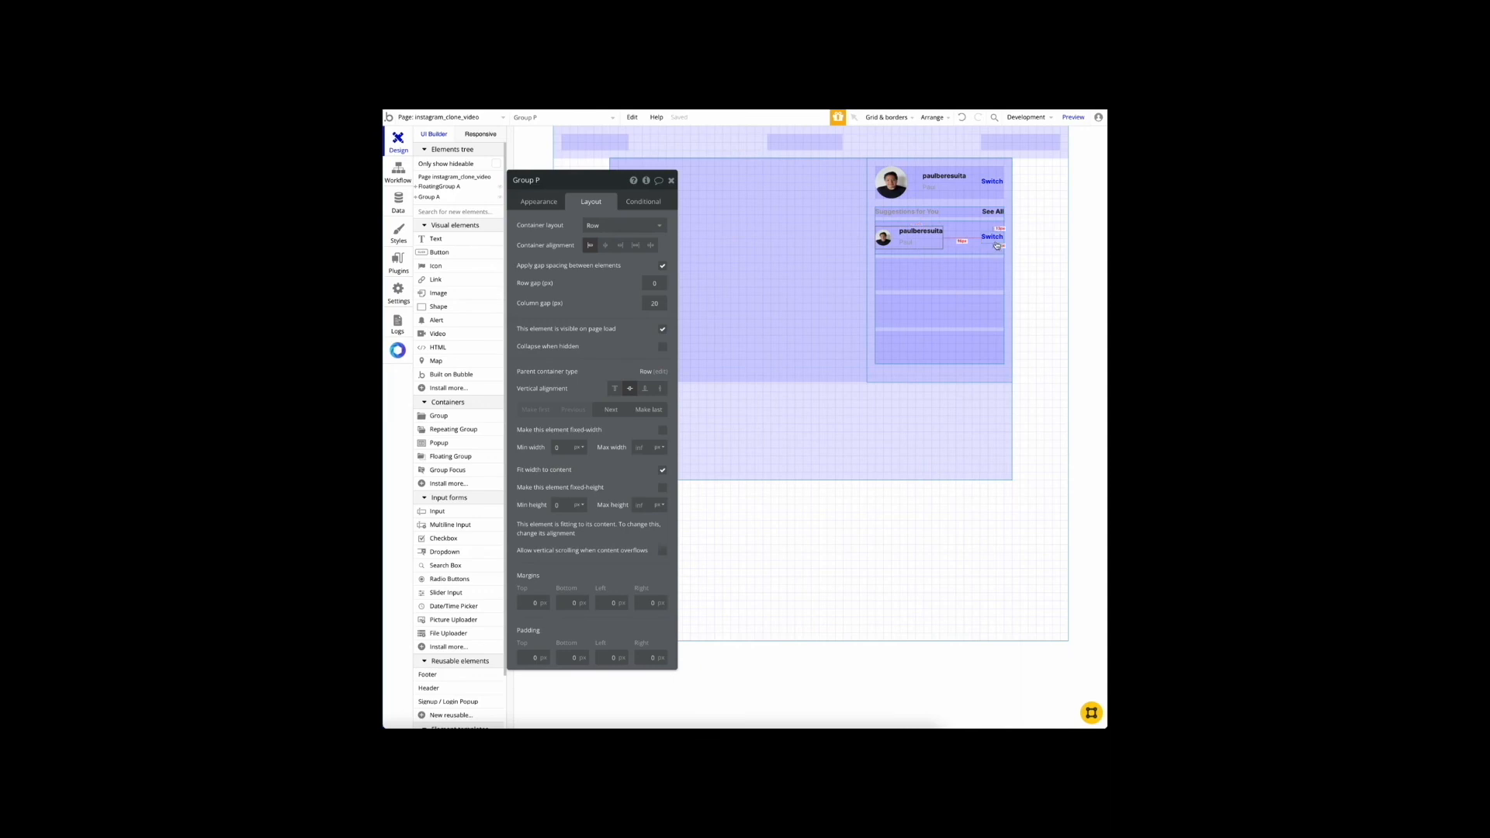
Step: Change the suggestion row's "Switch" text to "Follow" and give it the color #111111
left_click(981, 236)
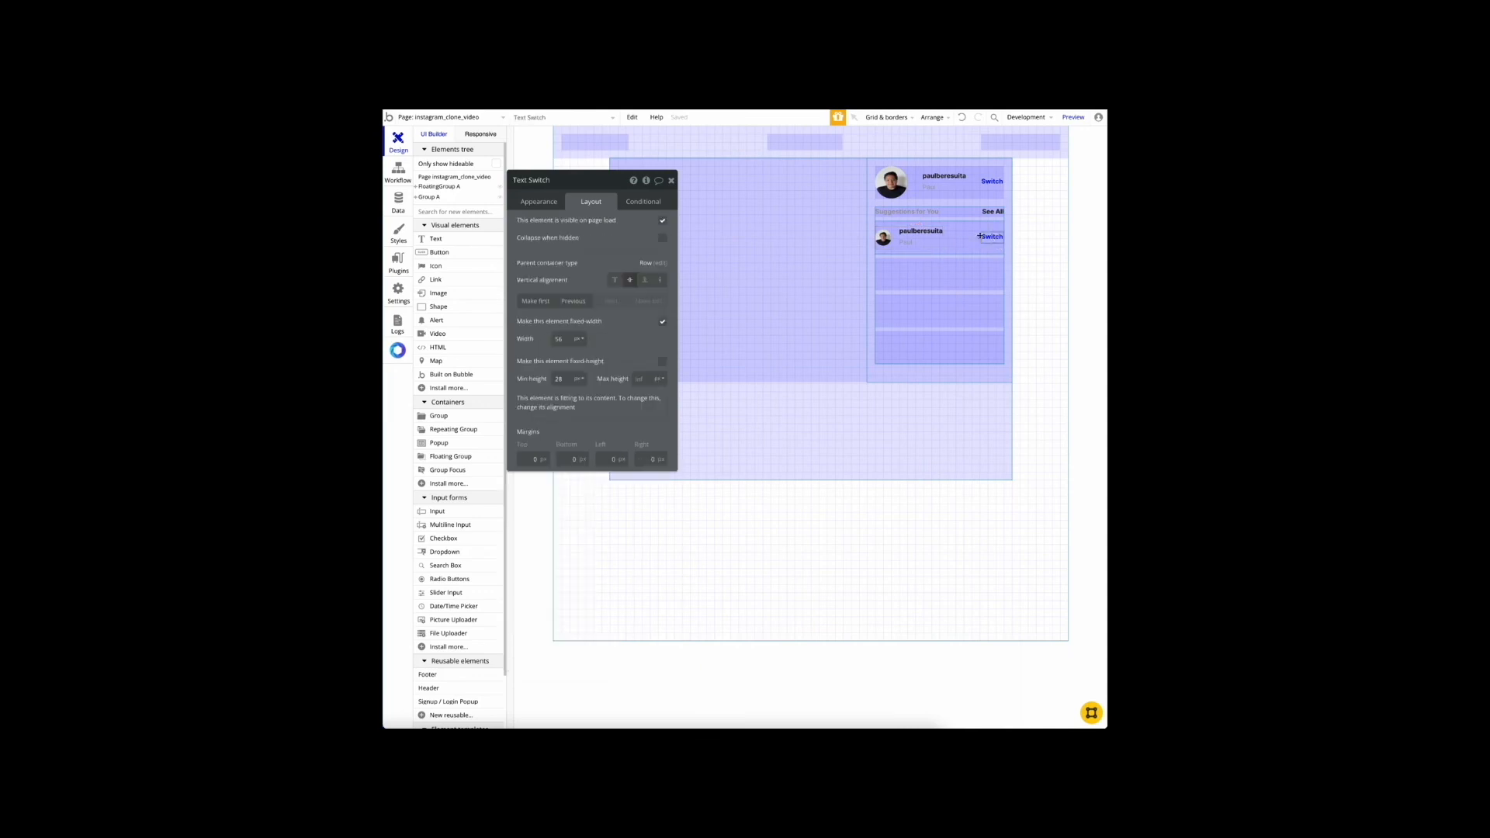
left_click(557, 203)
double_click(568, 224)
type("Follow")
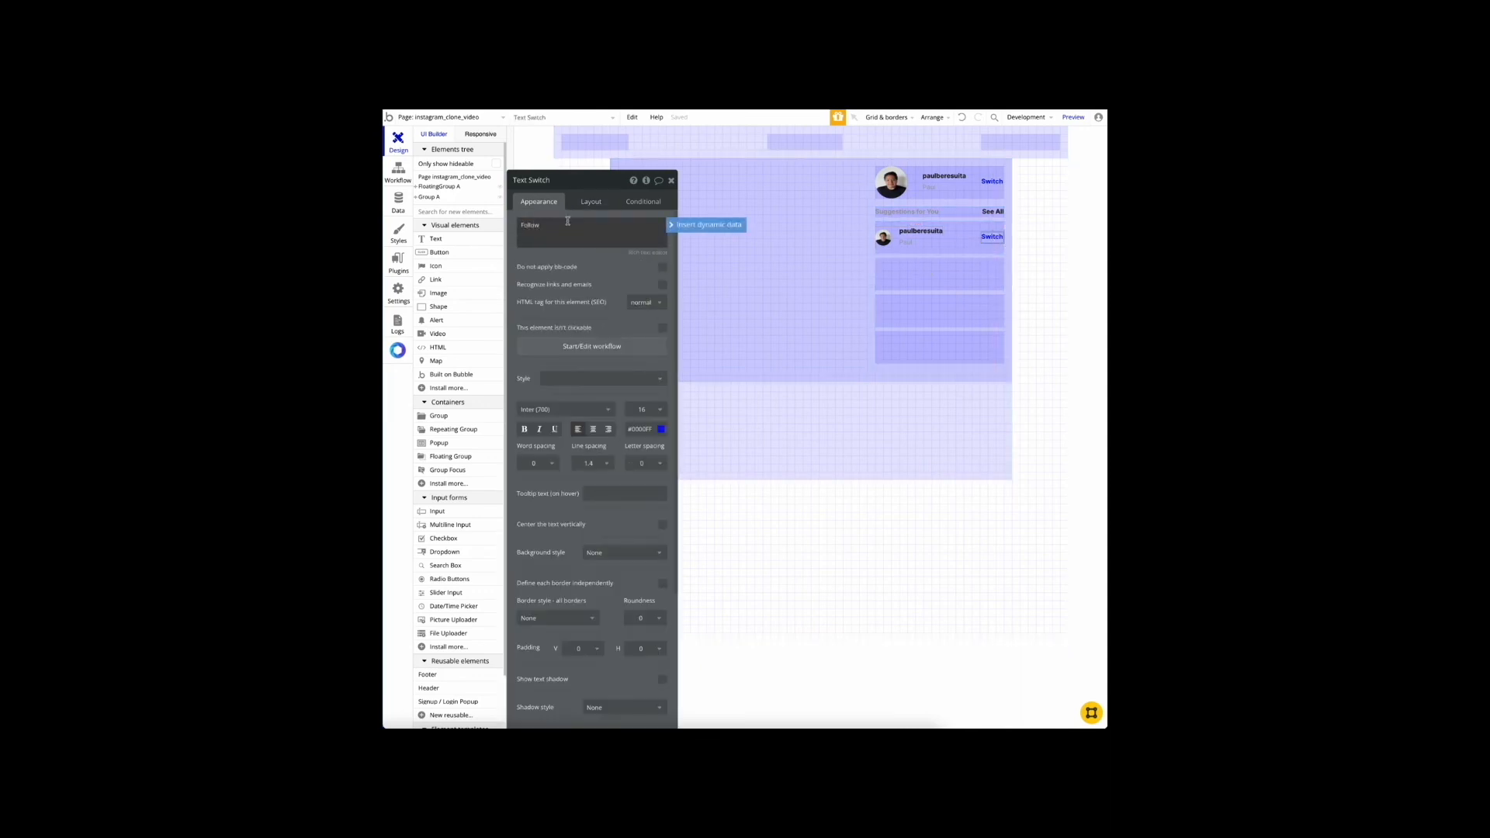
key("Tab")
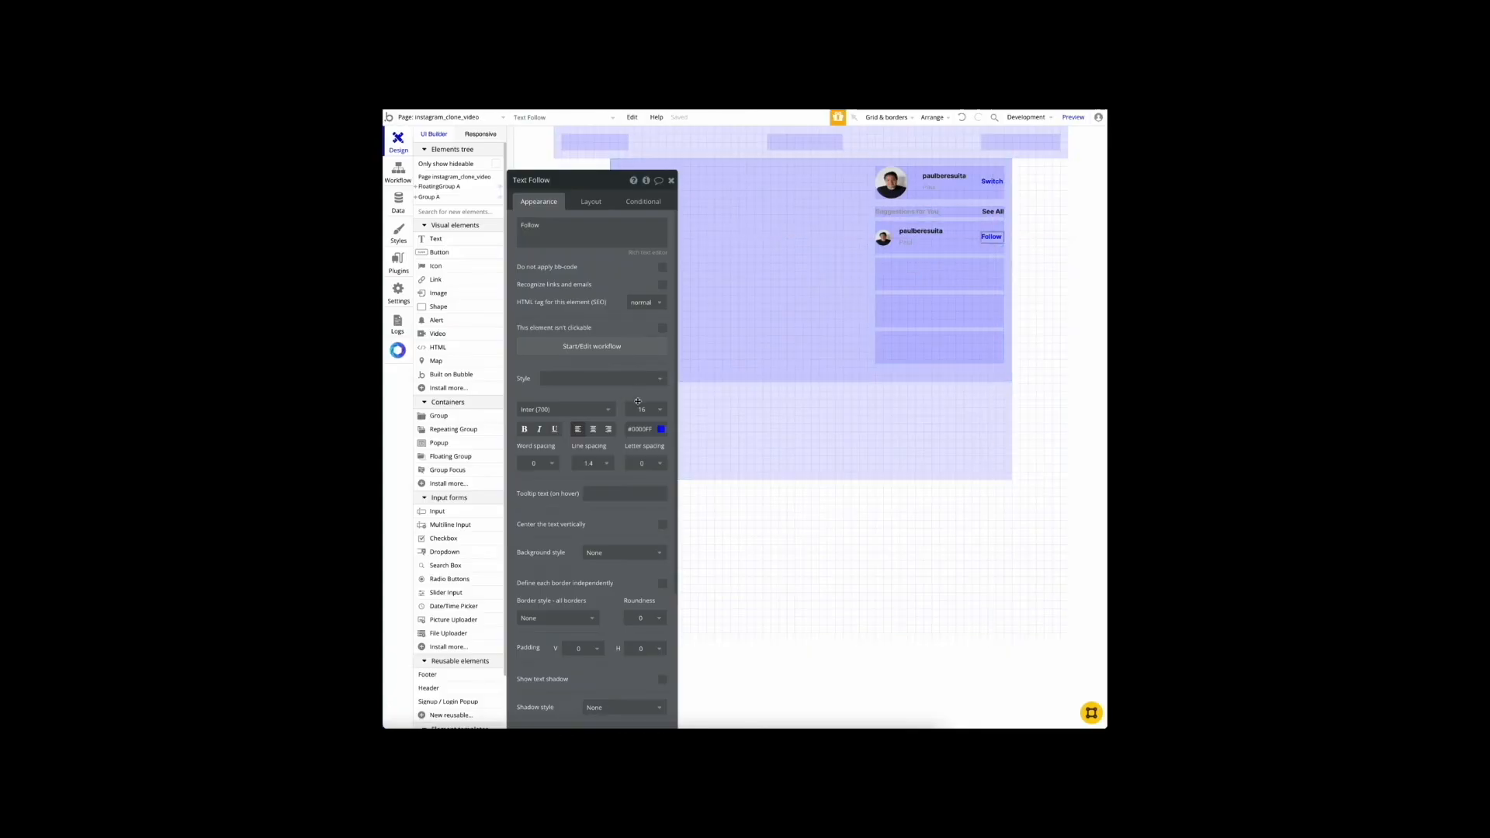
left_click(661, 429)
left_click(645, 521)
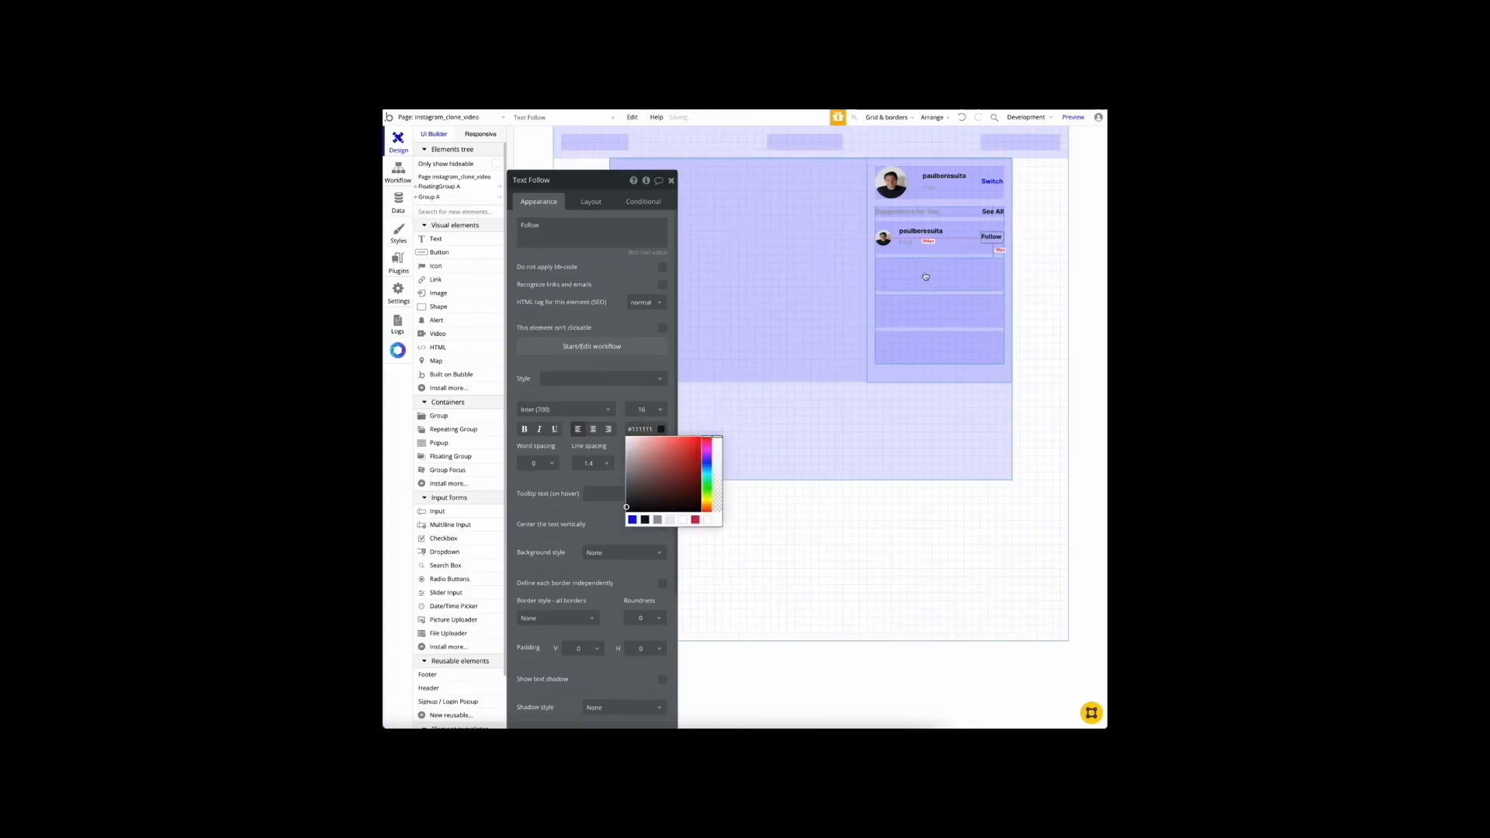
Step: Duplicate the finished suggested-account row below itself and delete the empty placeholder groups that the copies replace
left_click(955, 245)
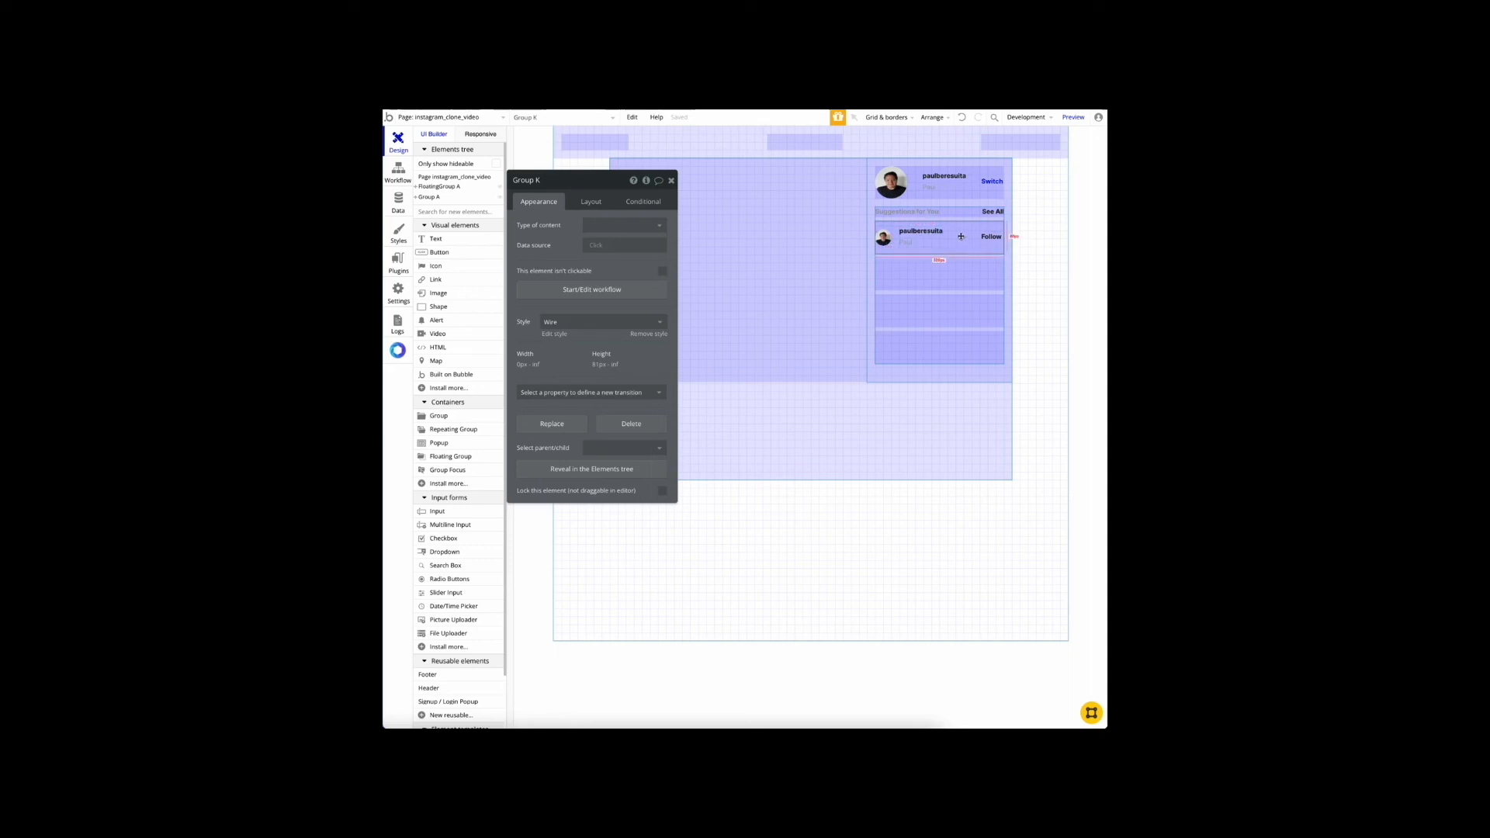
key("ctrl+v")
left_click(962, 306)
key("Delete")
left_click(961, 308)
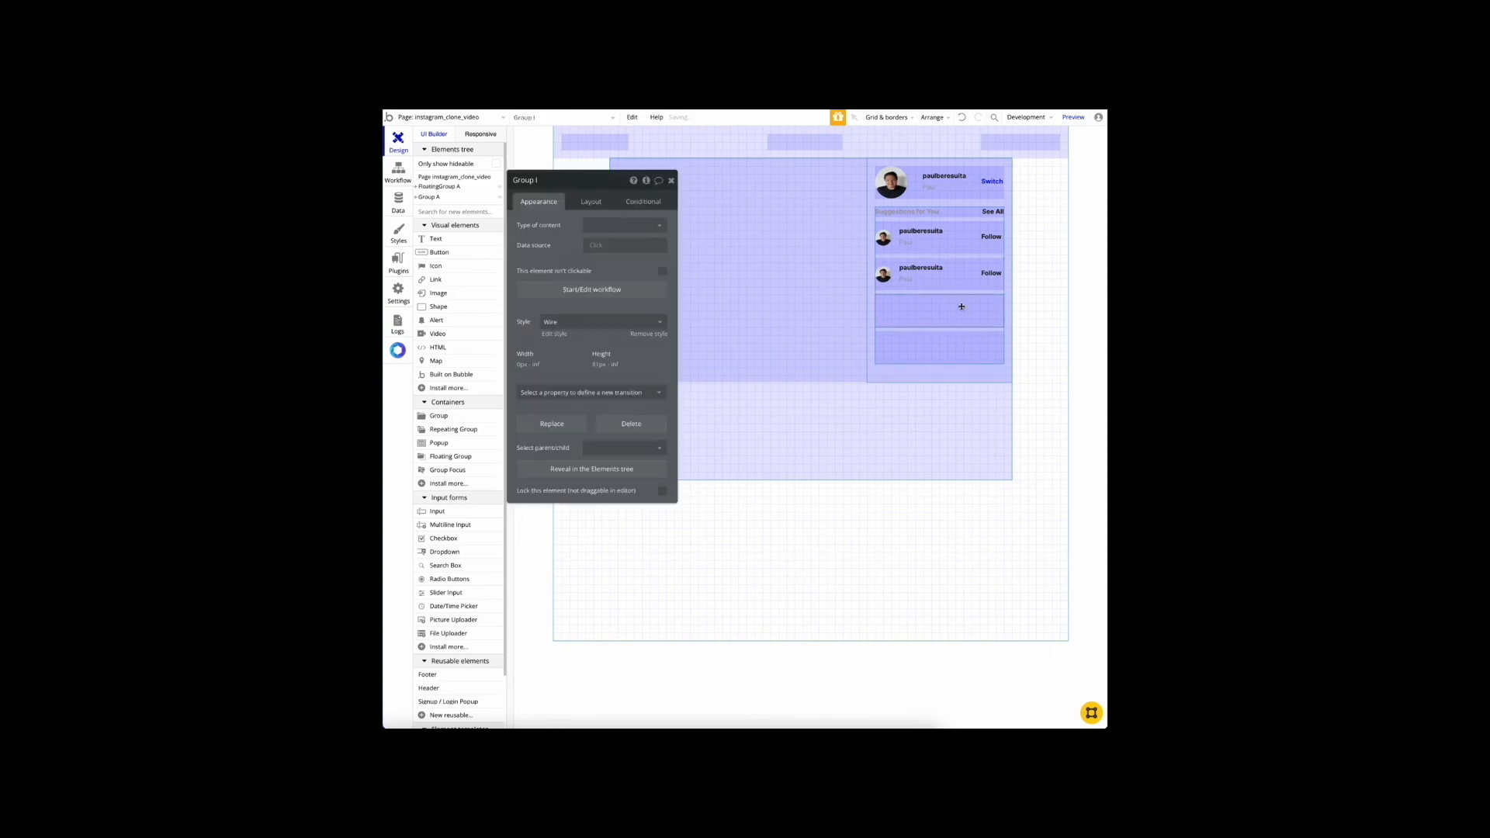
key("Delete")
double_click(968, 288)
key("ctrl+v")
key("ctrl+v")
key("Delete")
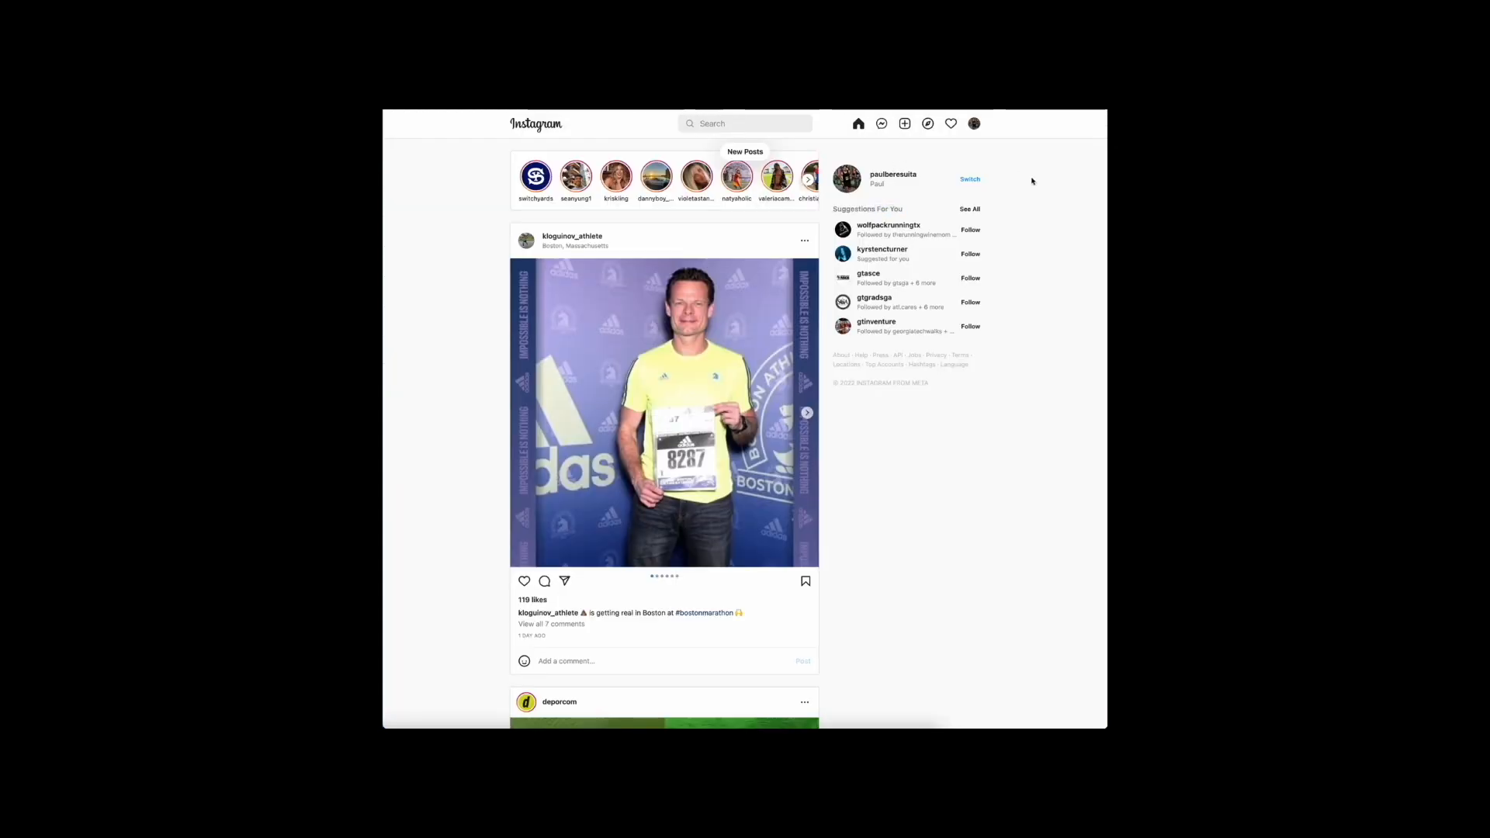
Step: Switch to the original Instagram page and examine the footer links beneath the suggested accounts
left_click_drag(1032, 181, 885, 373)
left_click(885, 373)
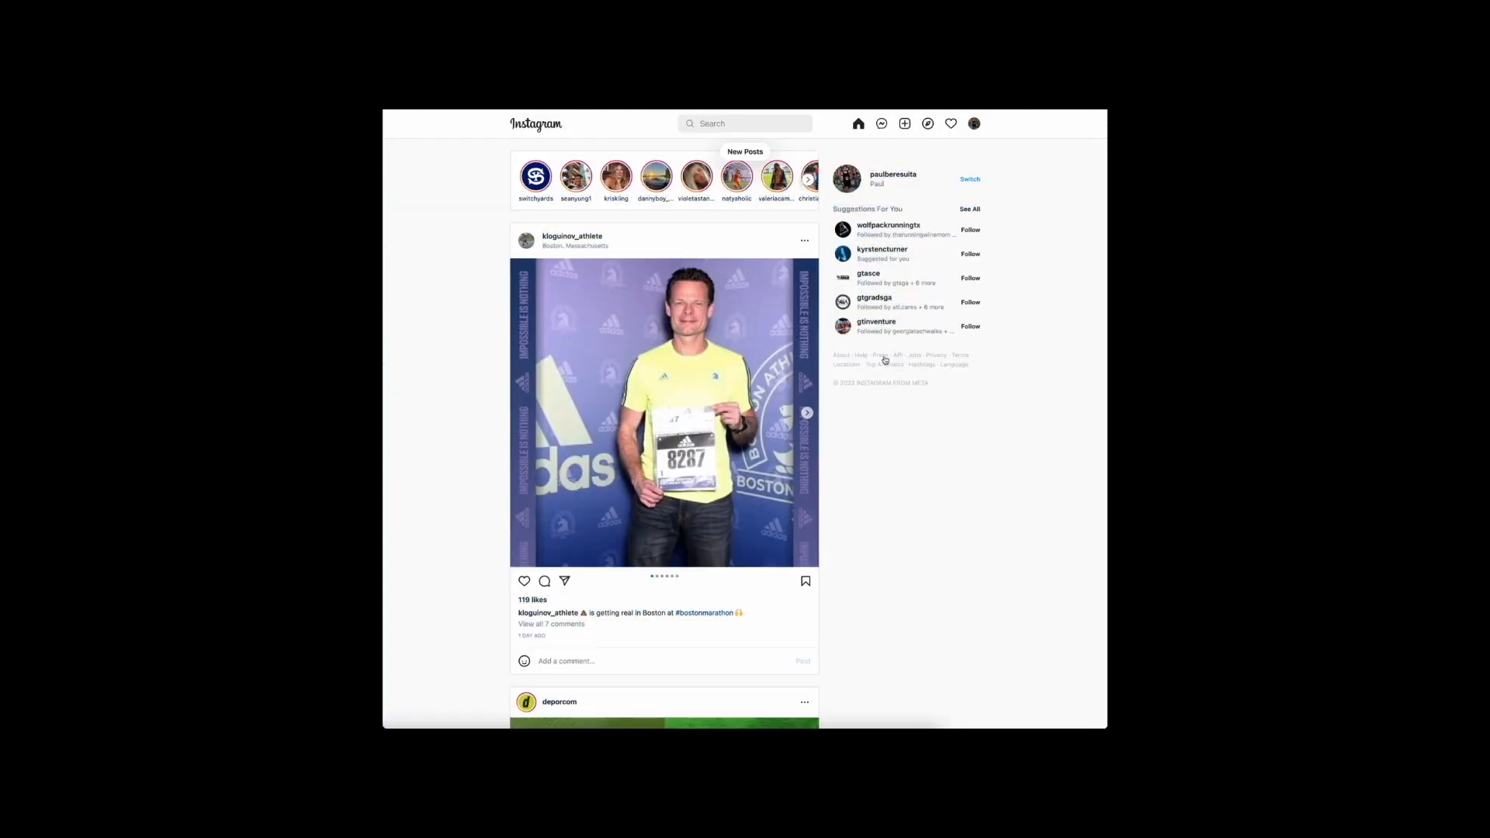